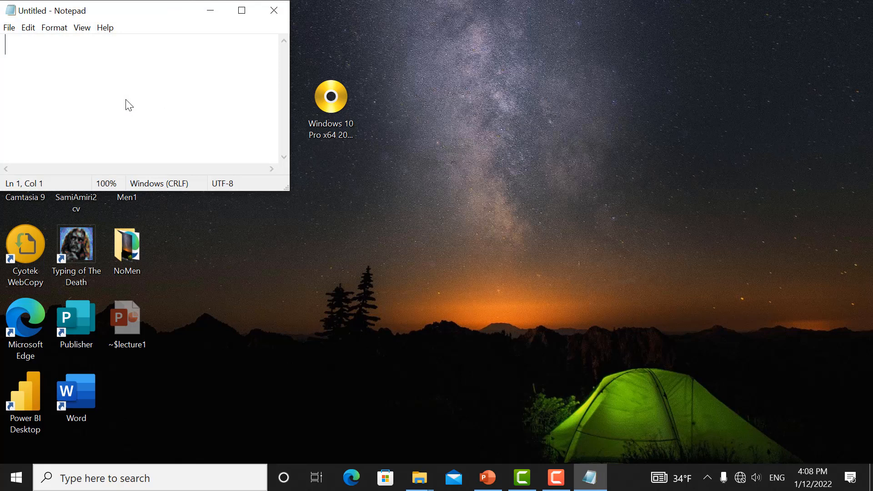
Maximize the empty Notepad window, show the desktop, and bring Notepad back to the front
left_click(234, 10)
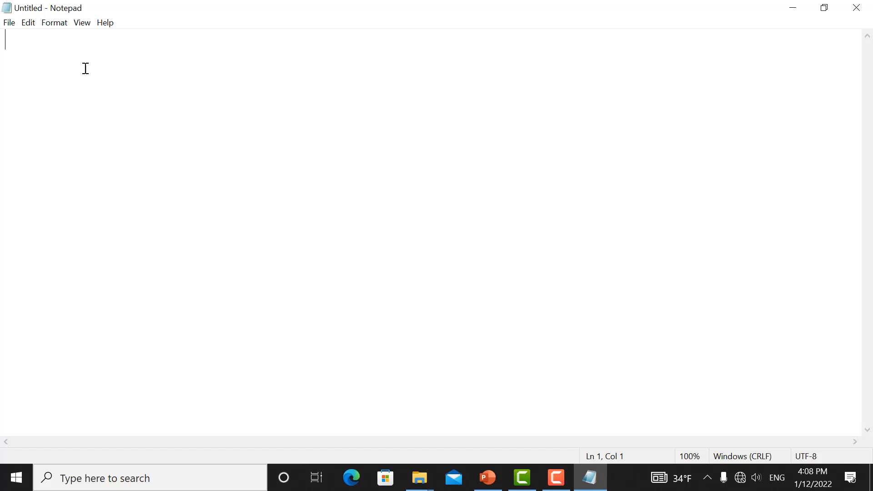
key("super+d")
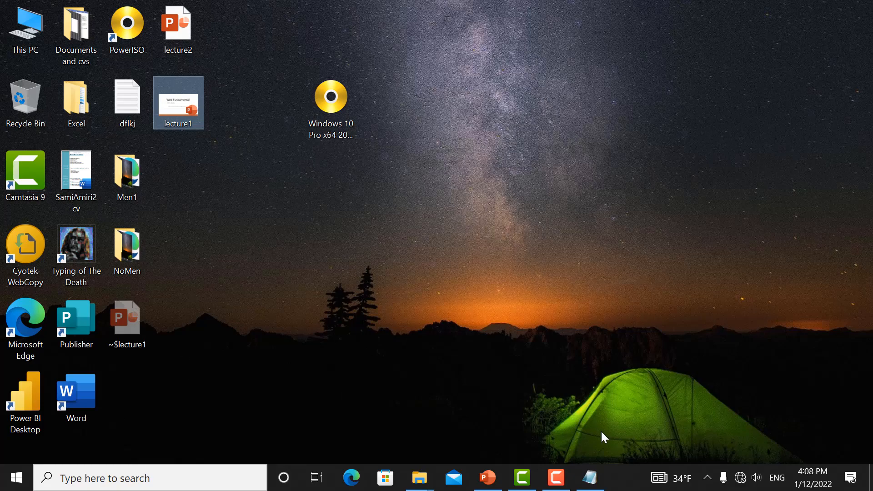
left_click(598, 488)
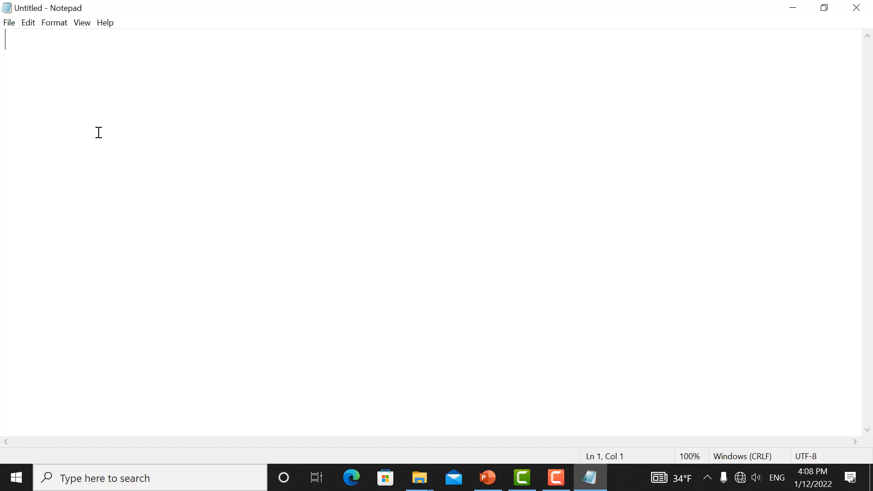
Search Windows for "word", launch Word and create a blank document
key("super")
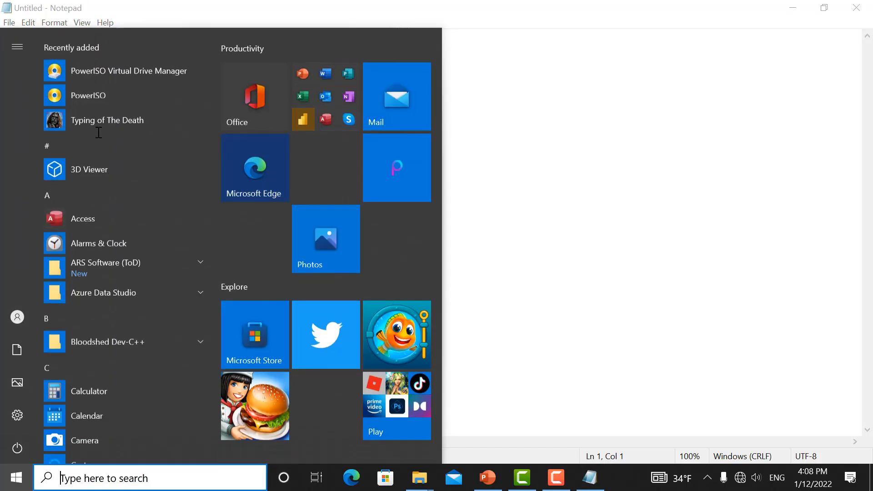
type("word")
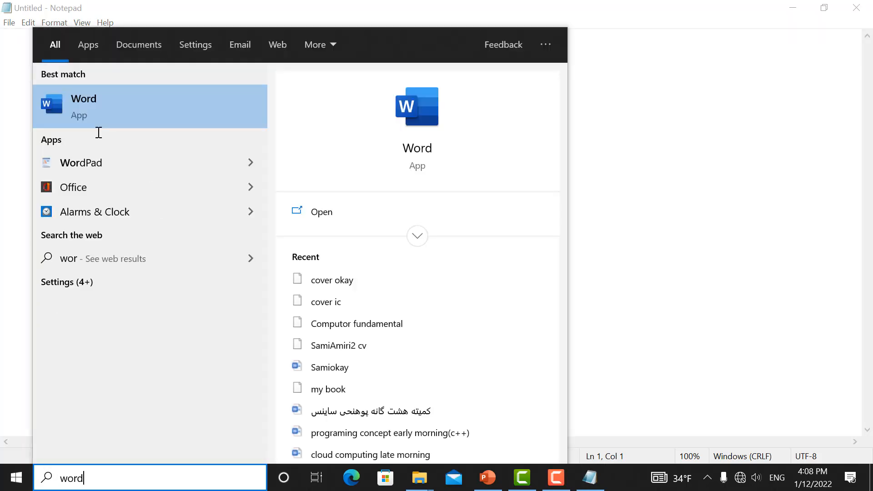
left_click(105, 110)
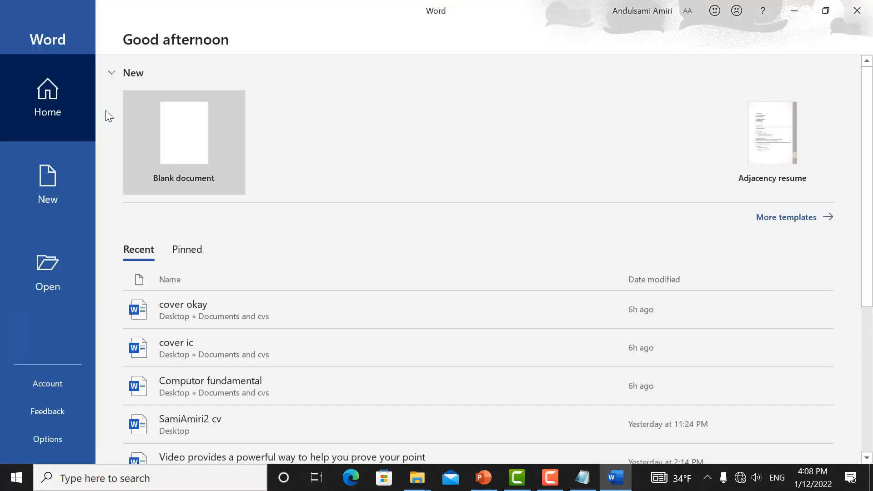
left_click(195, 138)
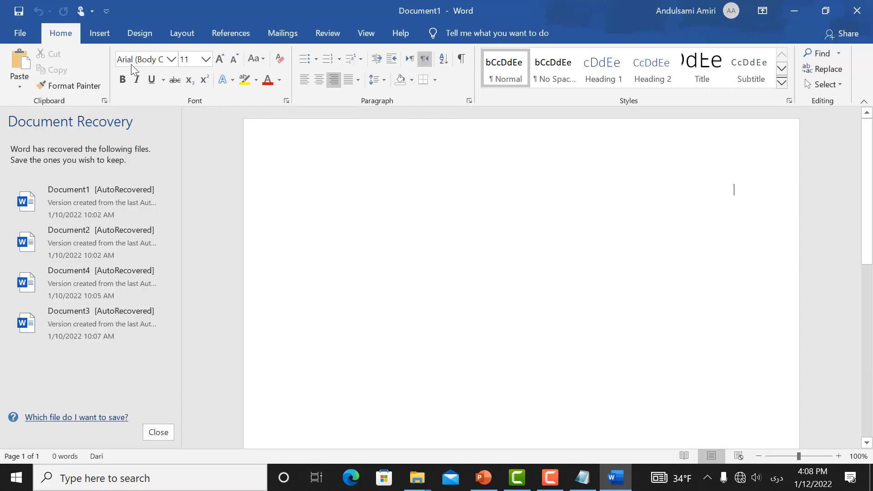
Look through Word's Insert, Design, Layout, References, Mailings and Review commands, and minimize the document window
left_click(97, 34)
left_click(138, 33)
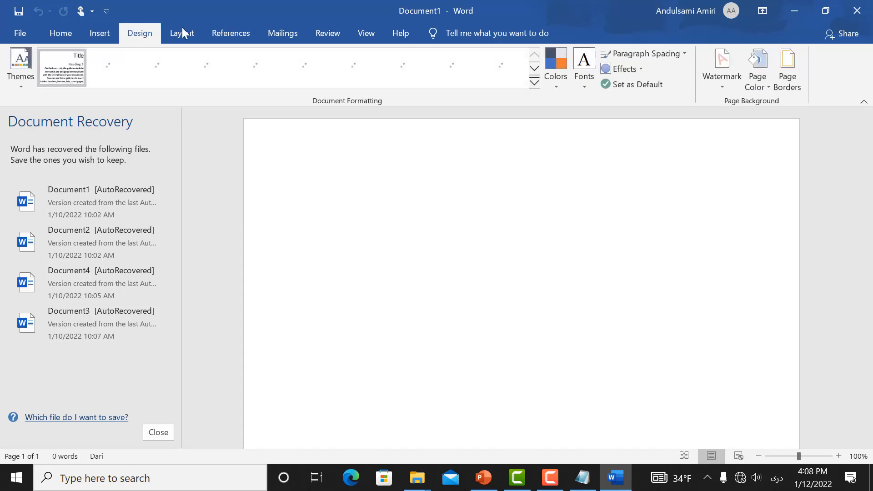
left_click(182, 32)
left_click(224, 32)
left_click(294, 33)
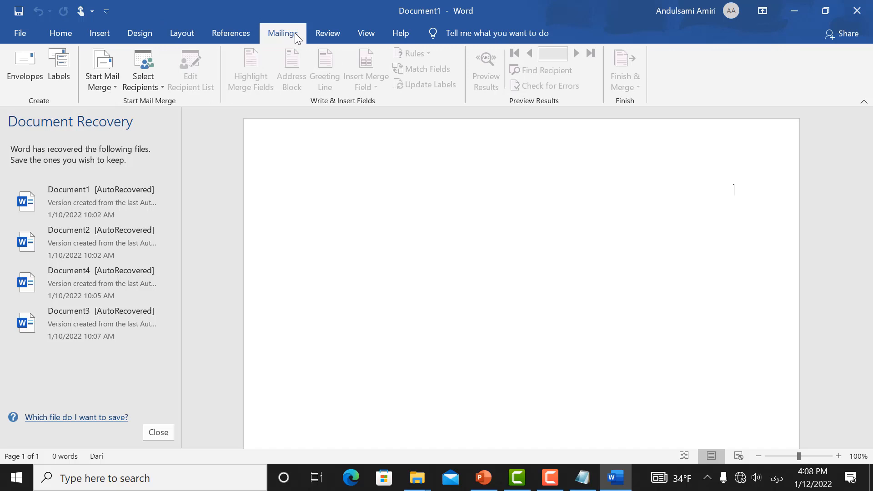
left_click(328, 33)
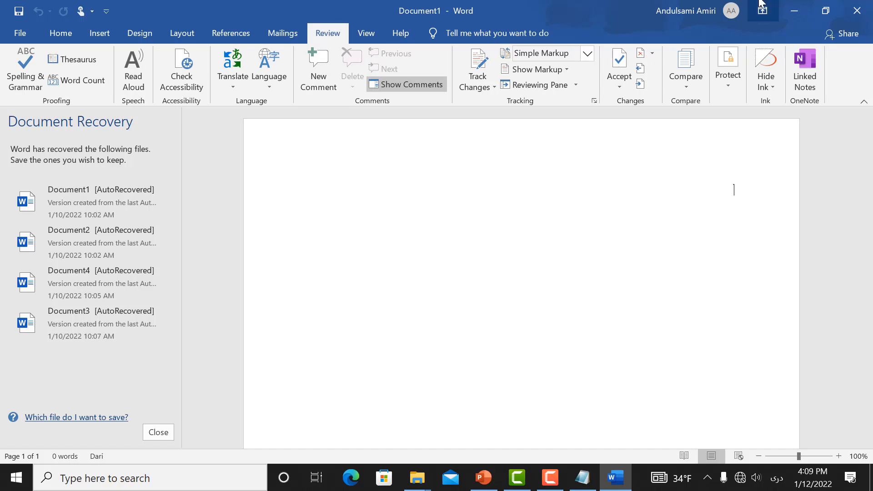
left_click(795, 9)
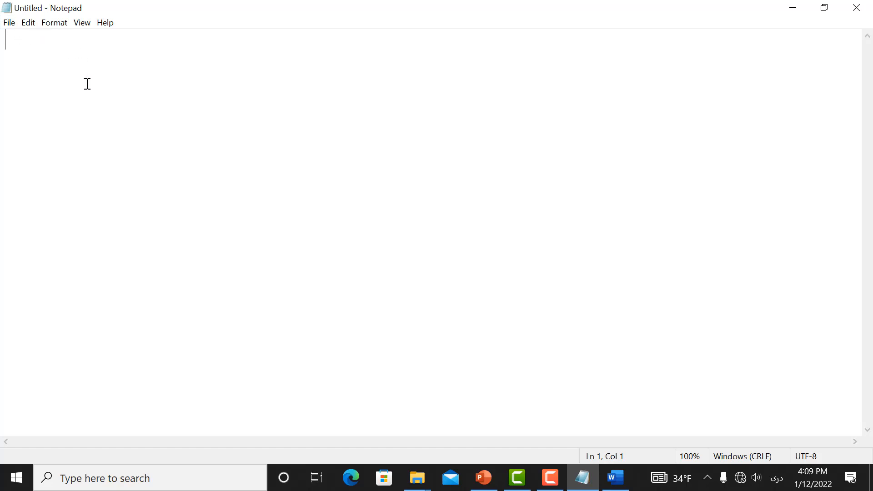
Minimize the Notepad window and bring up Windows search
left_click(794, 6)
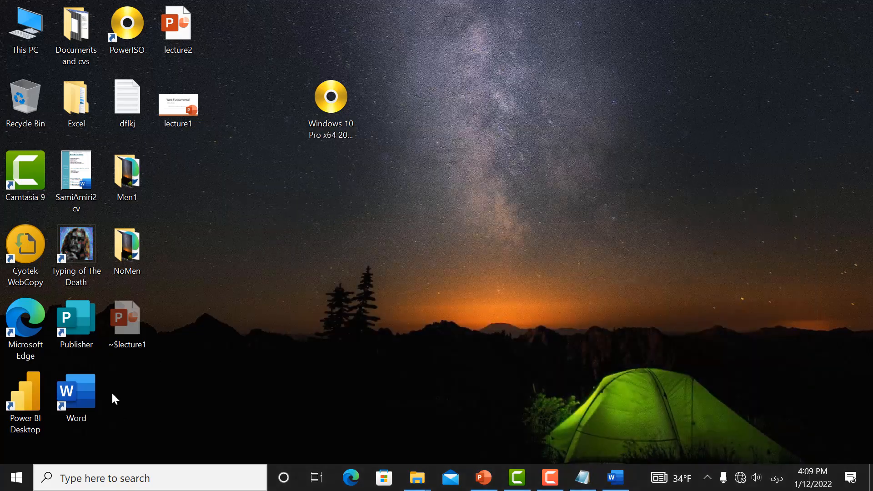
left_click(16, 477)
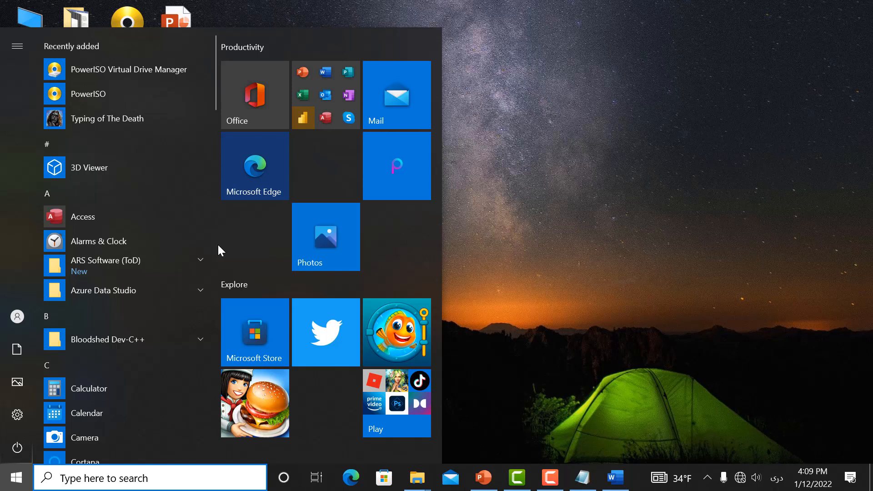
left_click(74, 475)
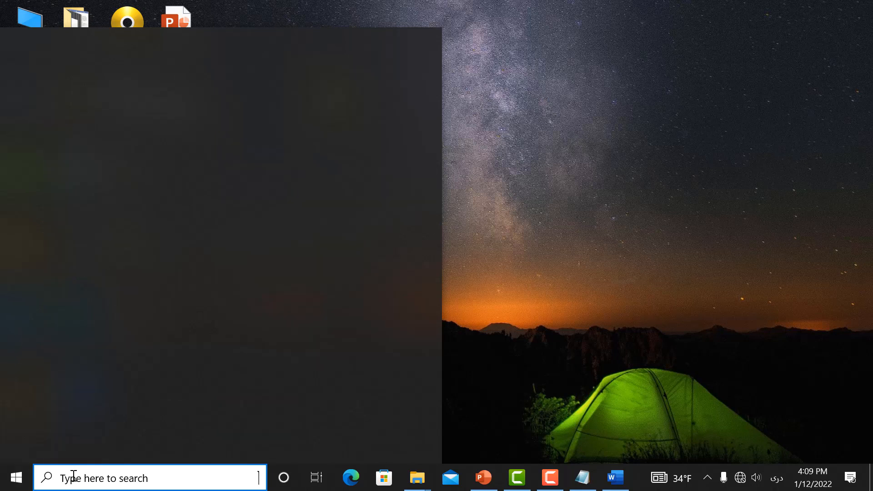
type("دخف")
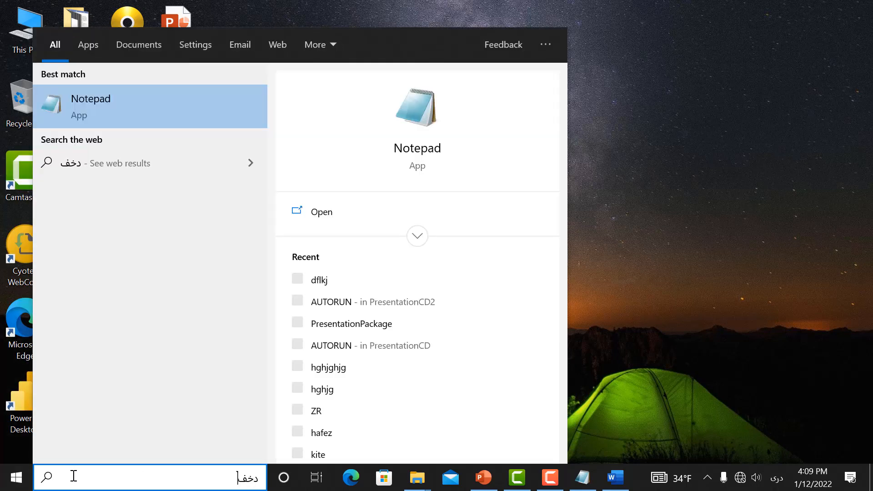
key("BackSpace")
key("BackSpace")
key("BackSpace")
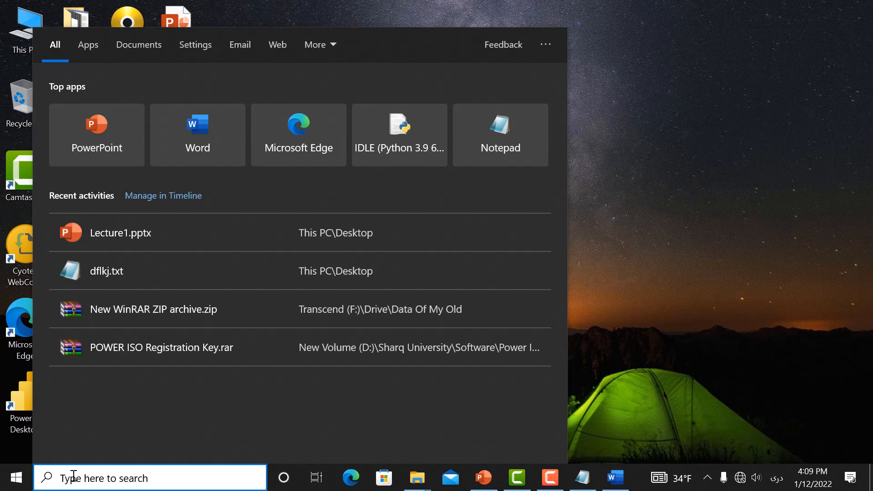
Switch the keyboard language to English, launch Notepad by searching for "not", and close the new window
key("alt+shift")
type("not")
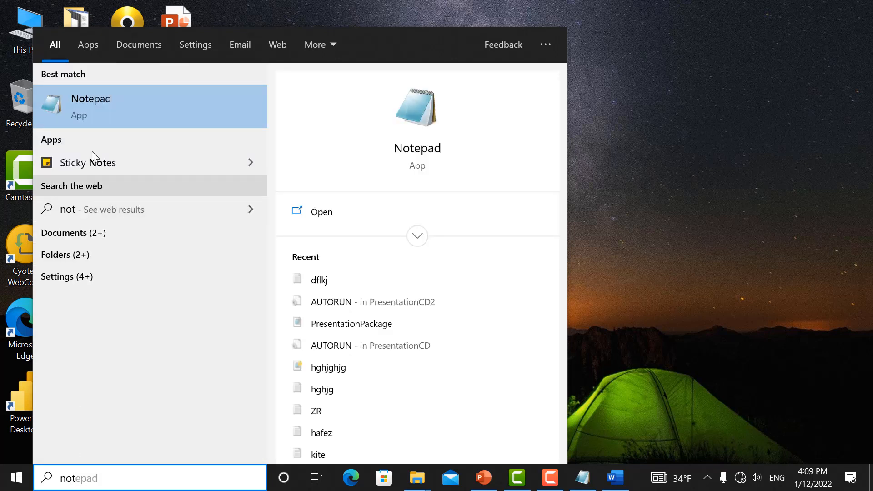
left_click(89, 110)
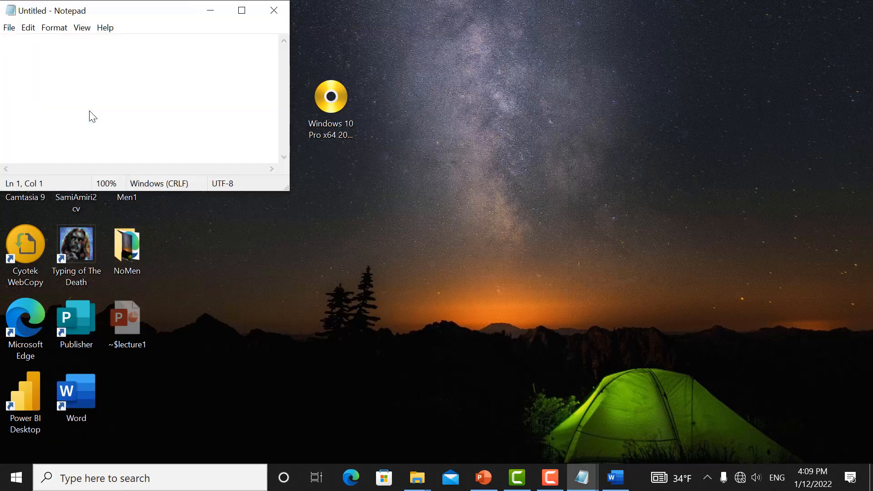
left_click(260, 6)
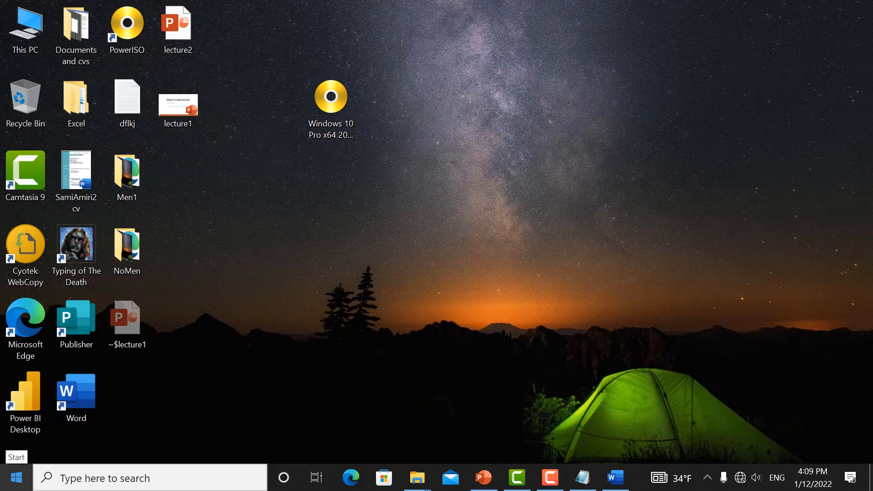
Search Windows for "run", open the Run dialog and launch "notepad" from it
left_click(16, 477)
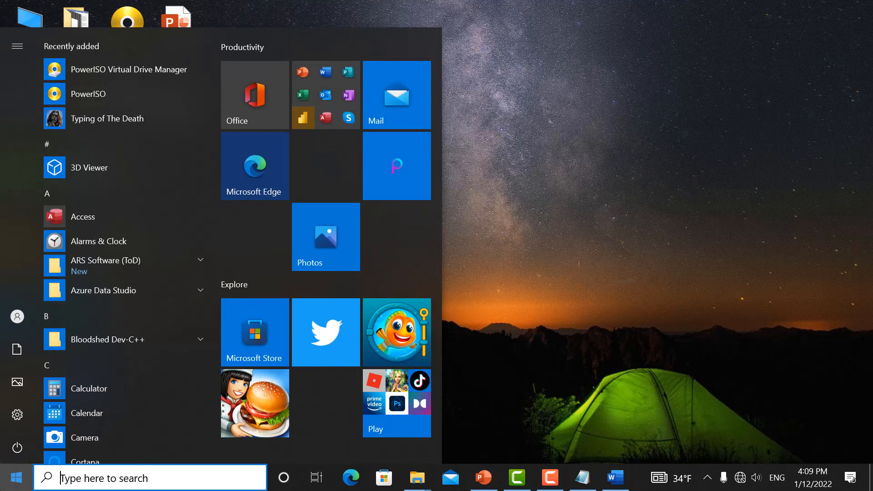
type("ru")
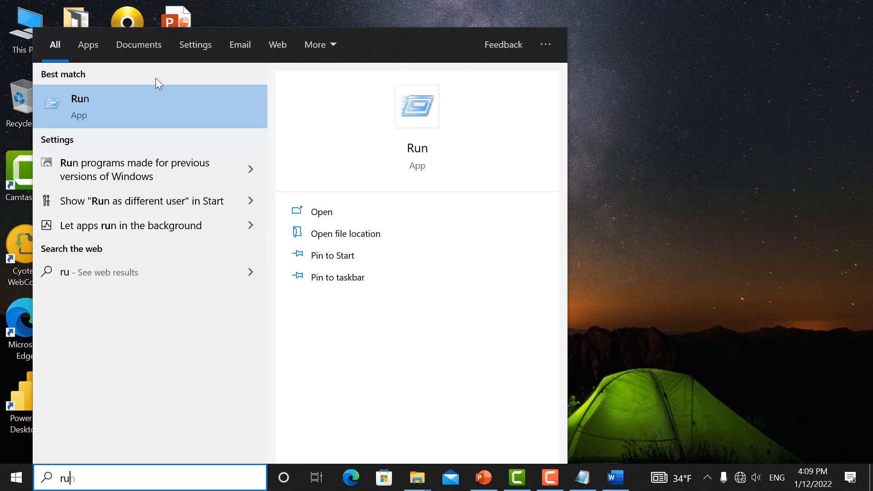
type("n")
left_click(151, 106)
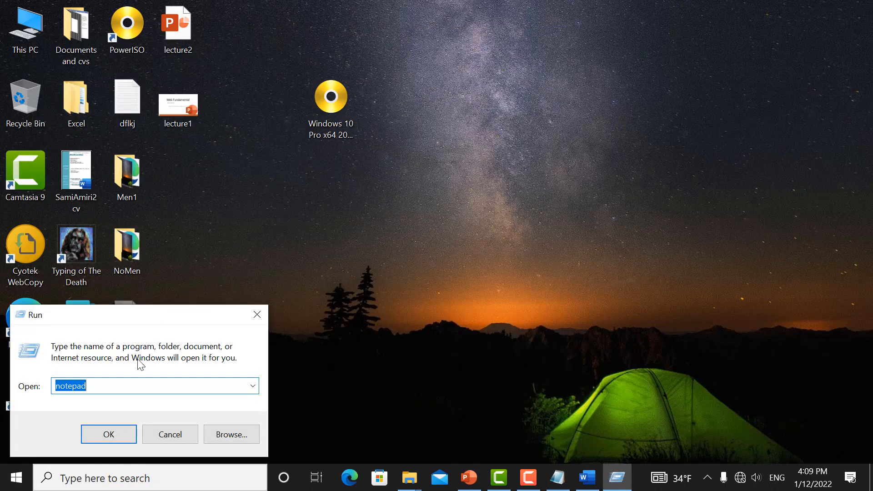
left_click(91, 385)
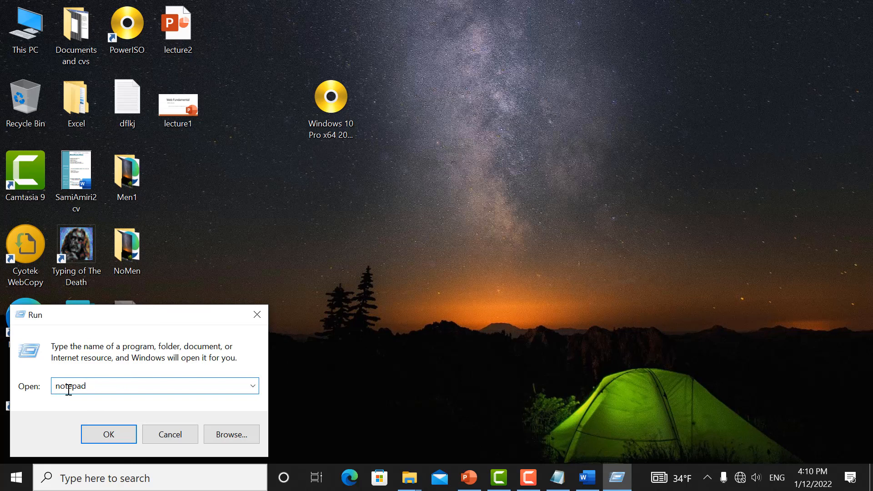
key("Return")
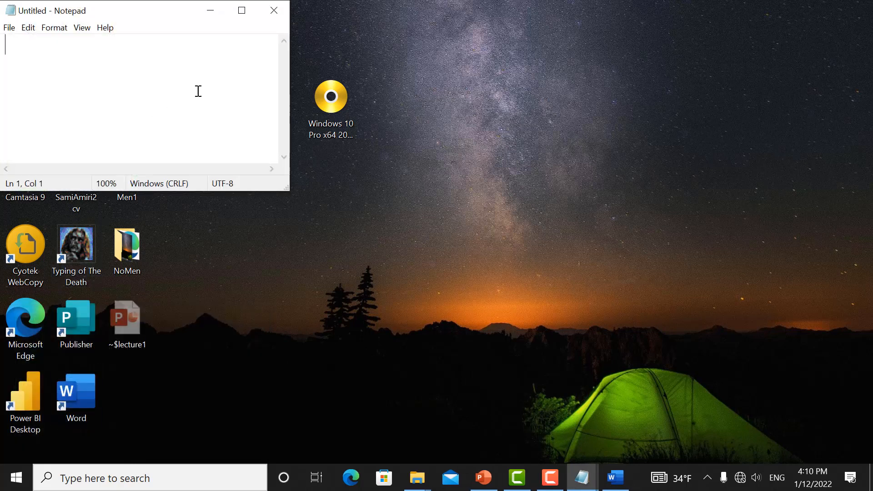
Maximize the new Notepad window and enter the two lines "ouroirt fdfdgj" and "sd;lfkljlsdk"
left_click(242, 13)
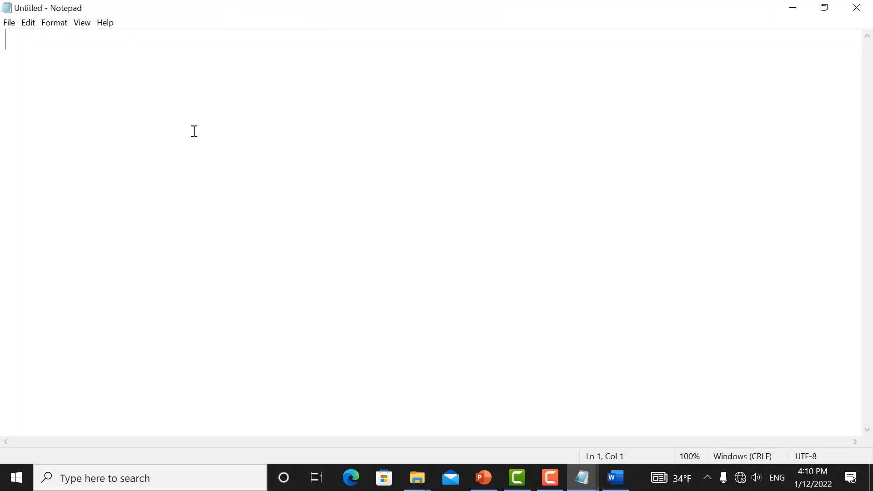
type("ouroirt")
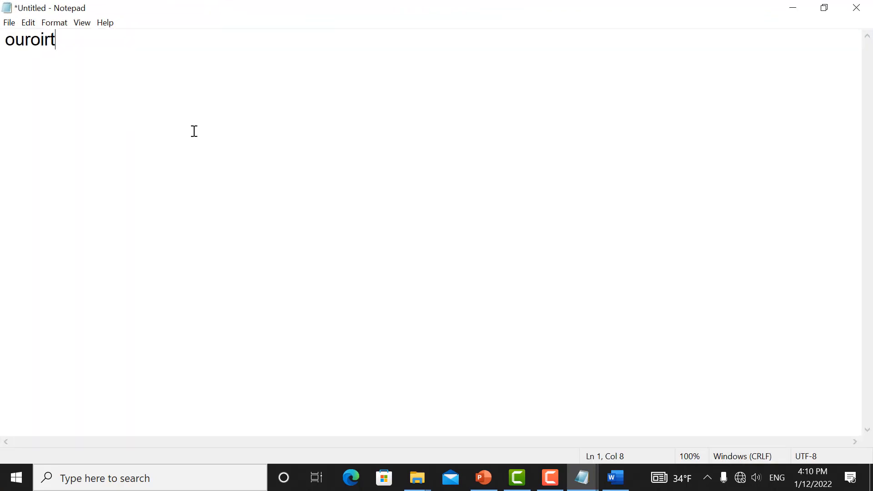
type(" fdfdgj")
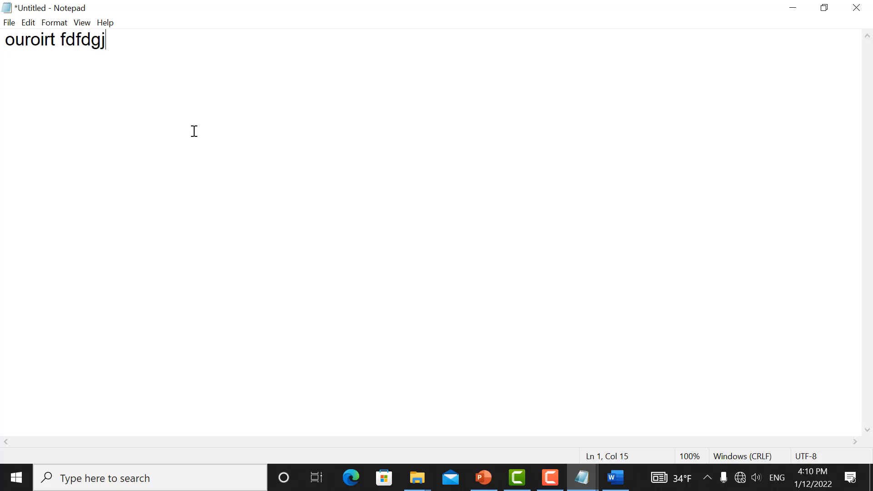
key("Return")
type("sd;lfkljlsdk")
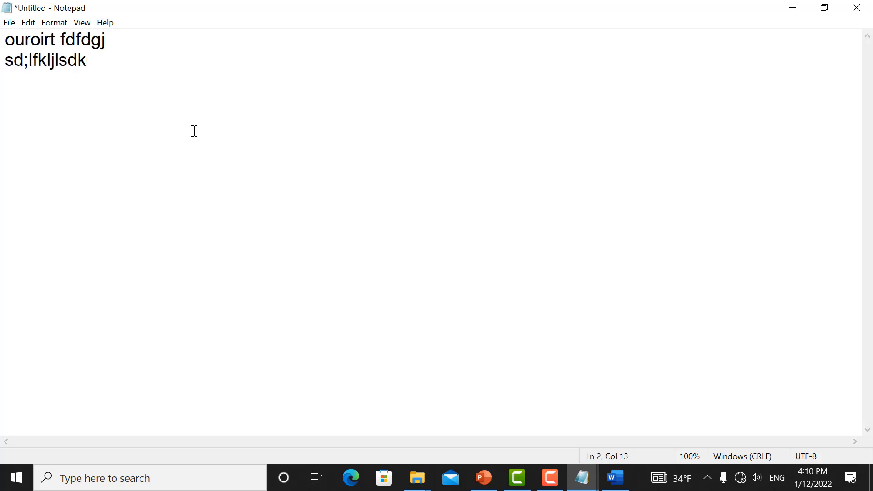
Show the desktop, search Windows for "cmd" and open Command Prompt
key("super+d")
left_click(16, 478)
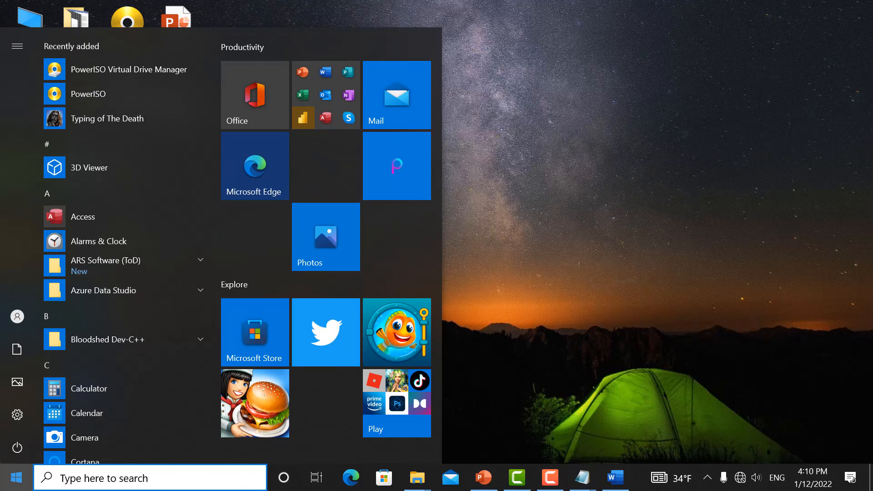
type("cmd")
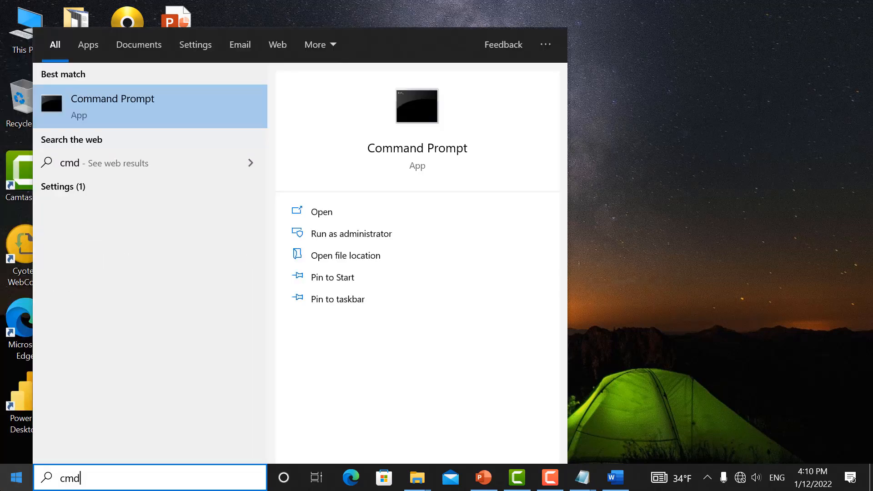
left_click(150, 89)
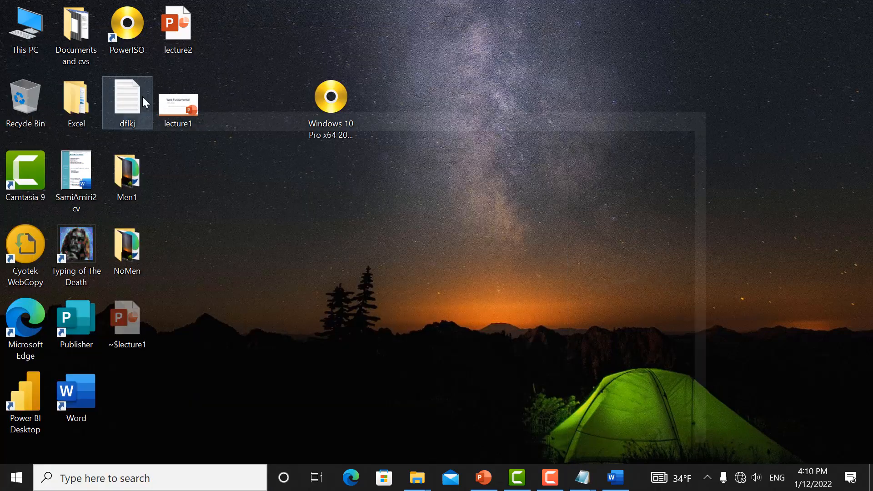
Run "start notepad" in Command Prompt, minimize the new Notepad window, and preview the open Notepad windows
type("s")
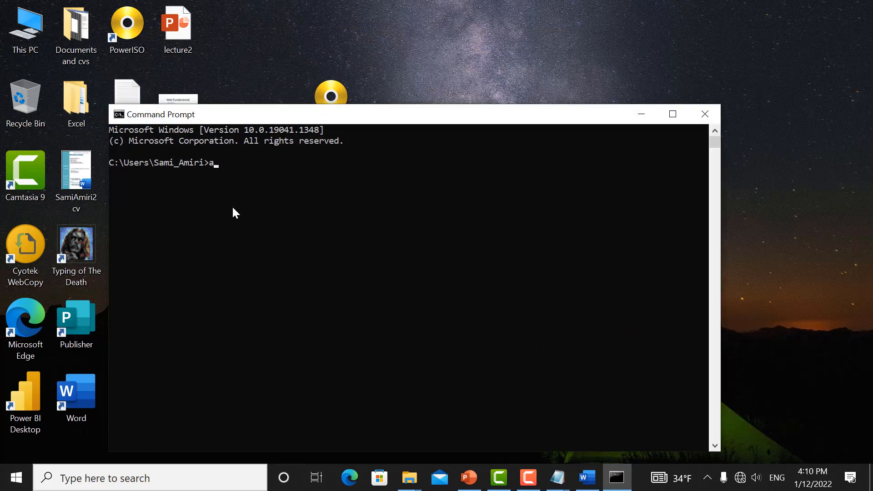
type("tart notepad")
key("Return")
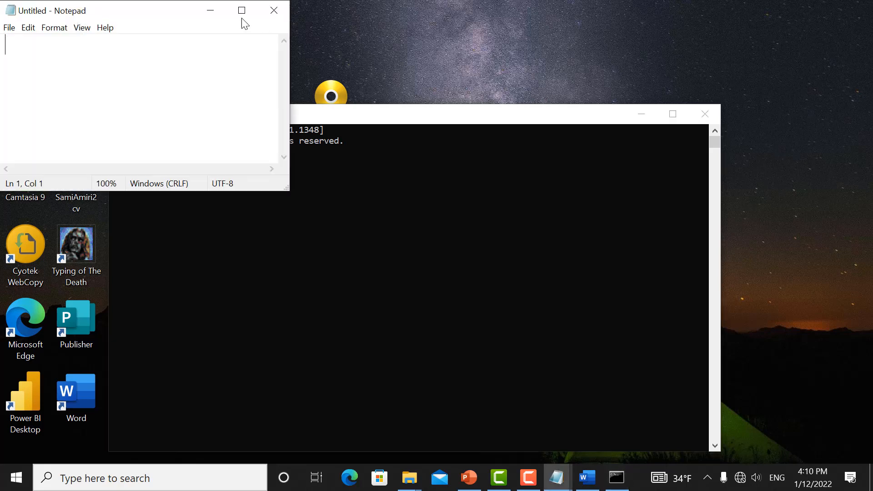
left_click(210, 20)
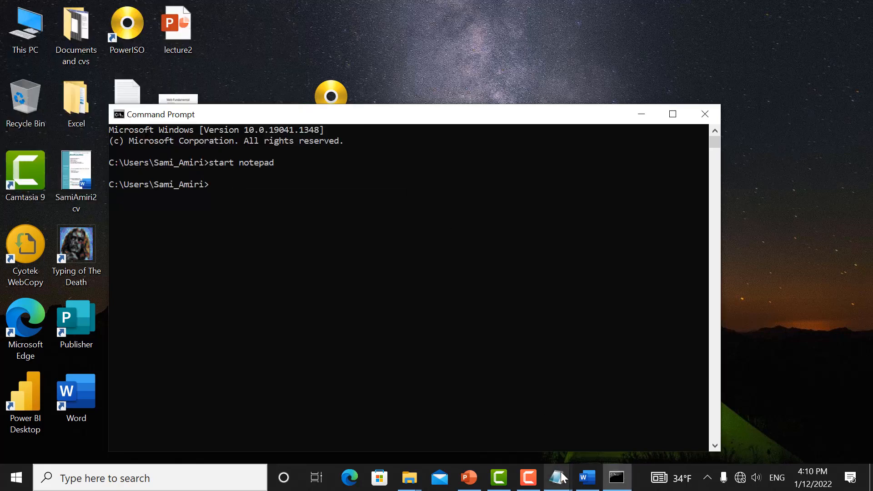
mouse_move(562, 477)
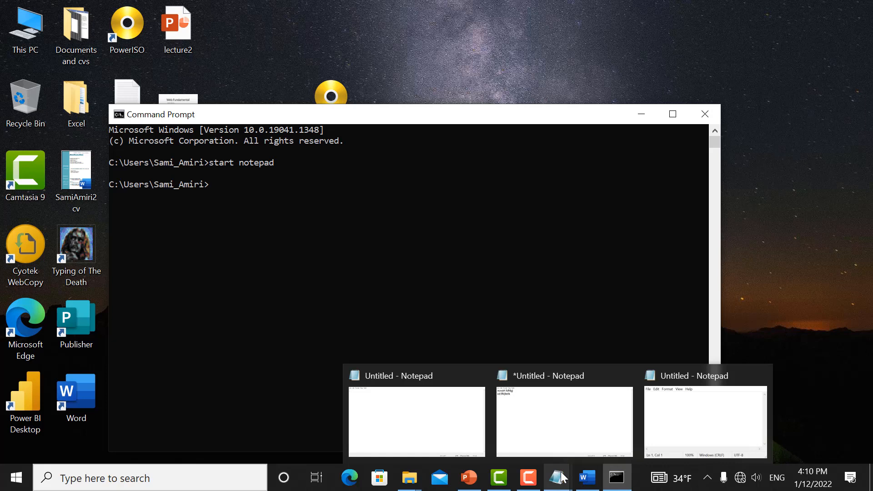
Pin Notepad to the taskbar and close all its open windows without saving the changes
right_click(557, 477)
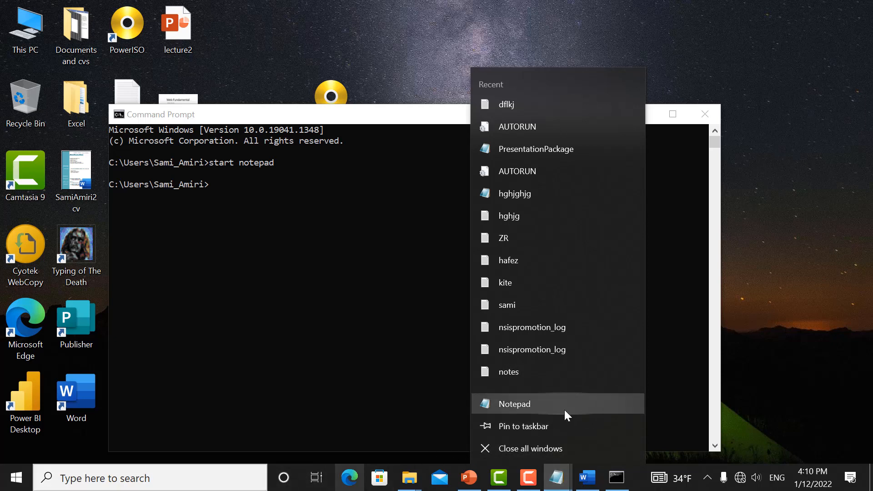
left_click(553, 423)
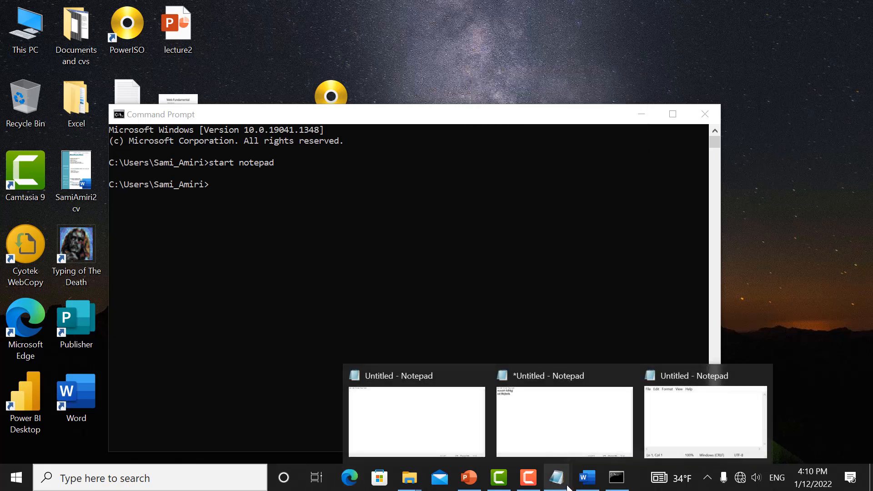
right_click(567, 488)
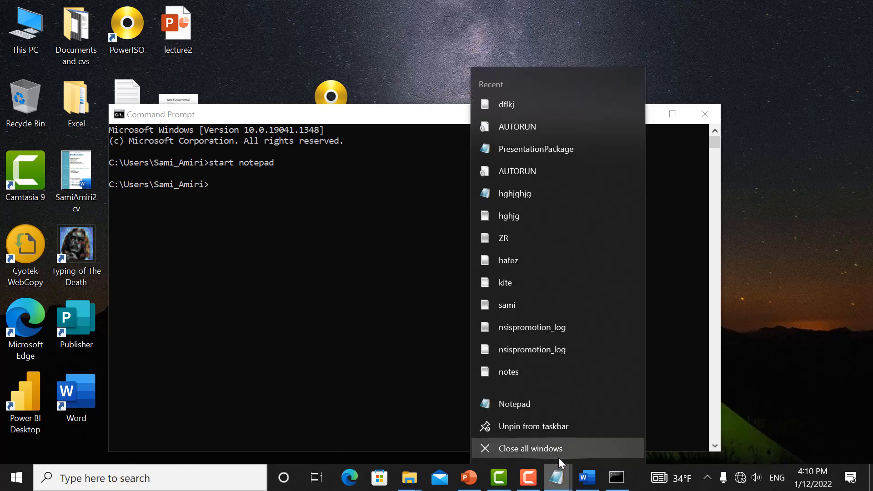
left_click(558, 457)
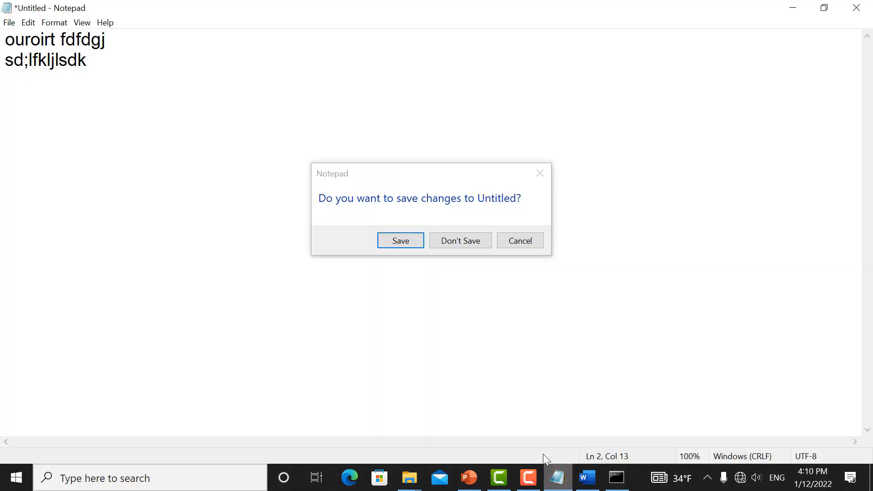
left_click(458, 241)
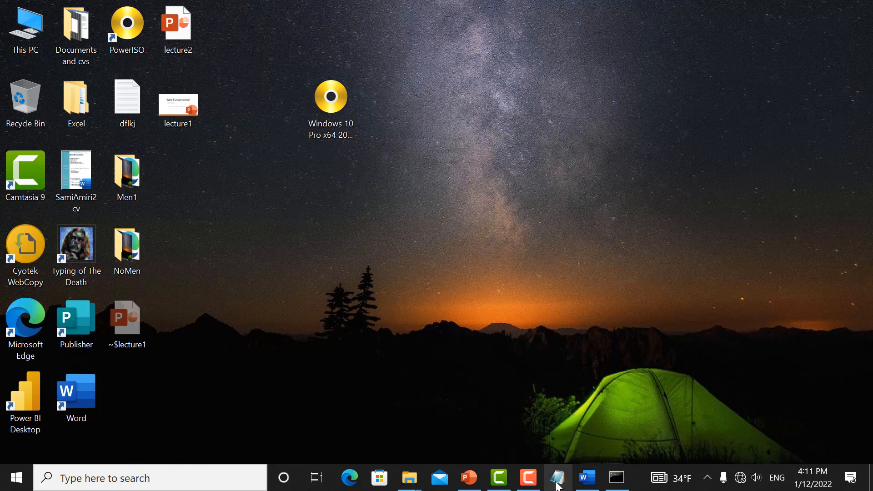
Launch the pinned Notepad and open the properties of its shortcut at the shortcut key setting
left_click(556, 486)
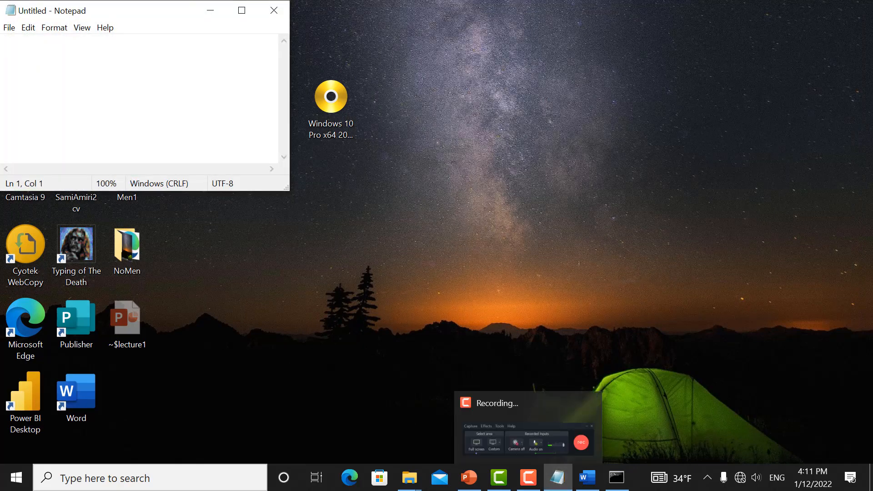
left_click(13, 487)
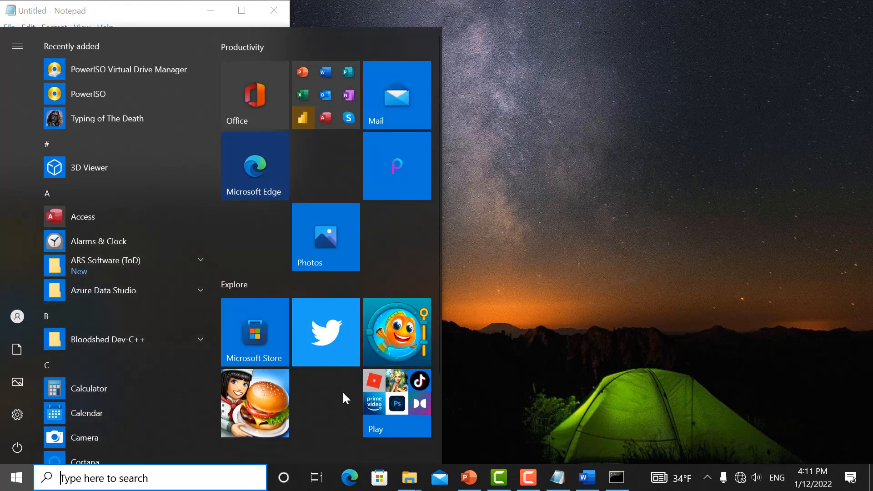
right_click(557, 476)
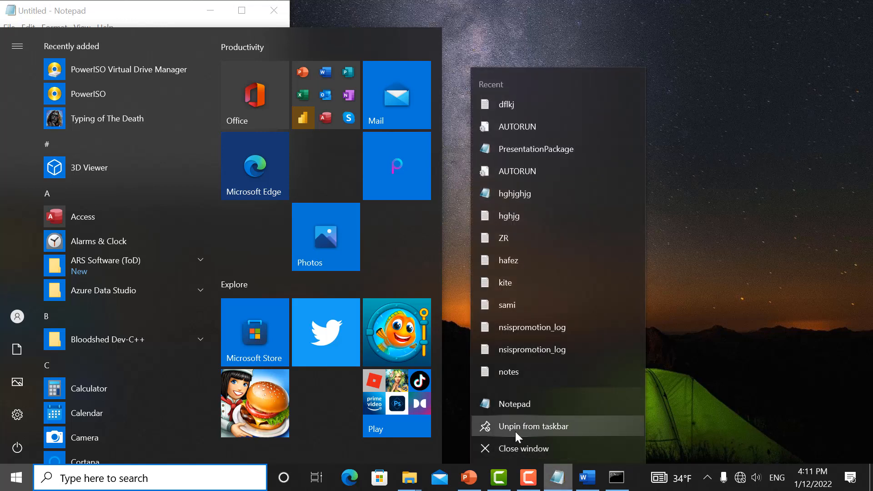
left_click(558, 476)
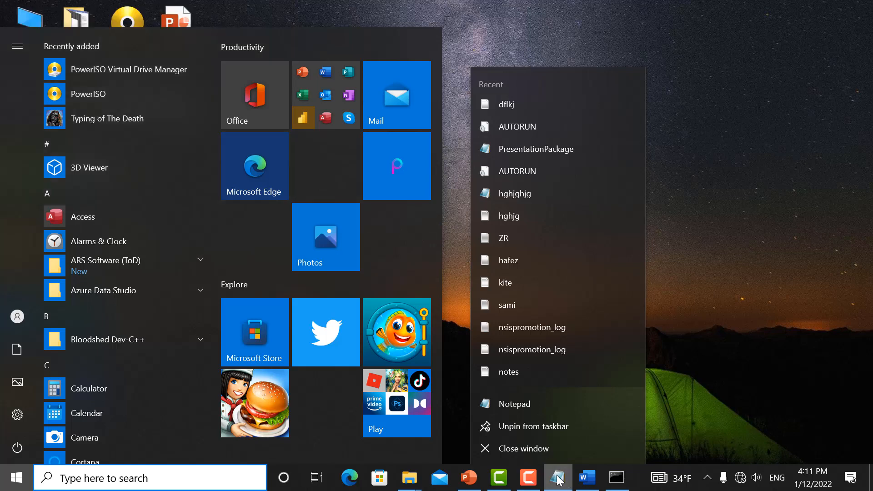
right_click(520, 411)
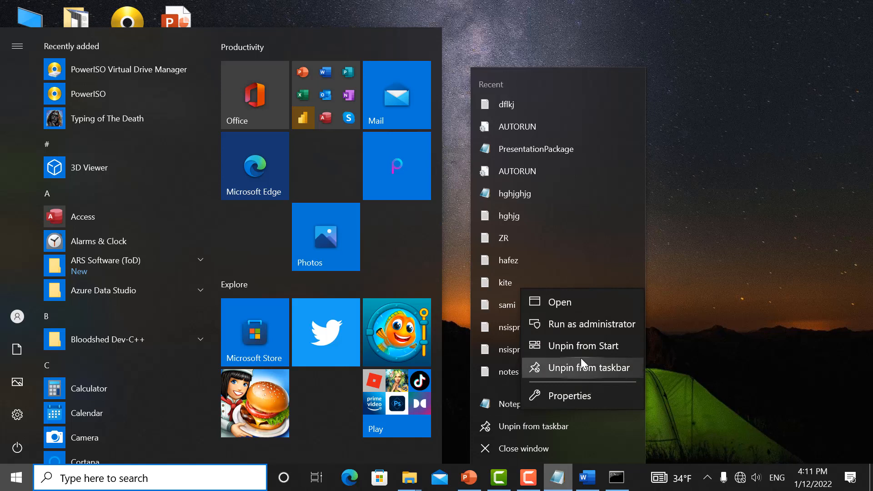
left_click(498, 403)
right_click(498, 403)
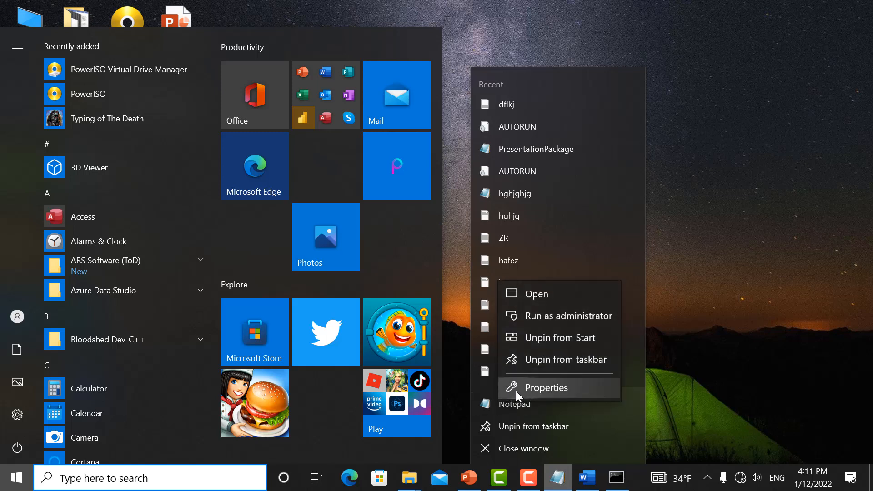
left_click(516, 390)
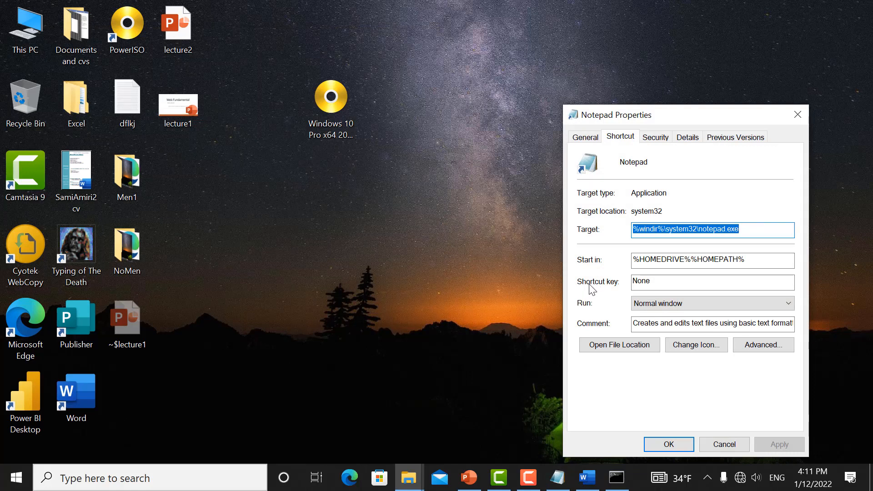
left_click(658, 282)
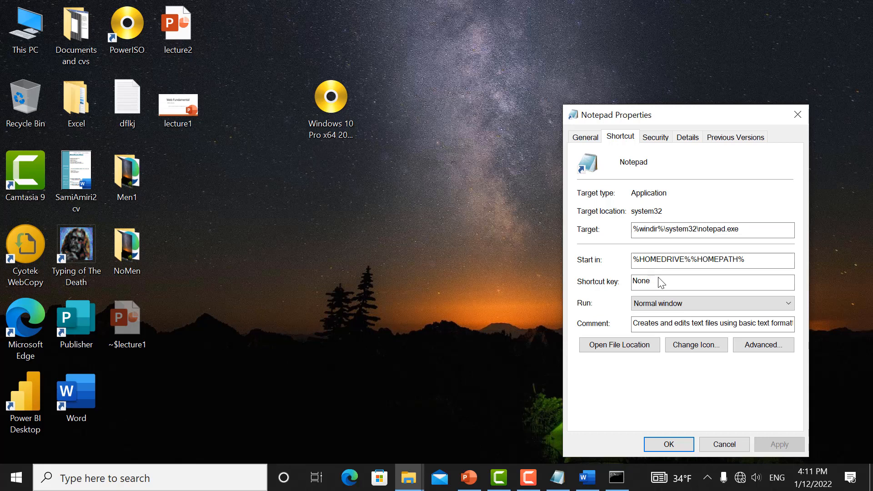
Open the Run dialog and launch the On-Screen Keyboard with "osk"
key("super+r")
type("osk")
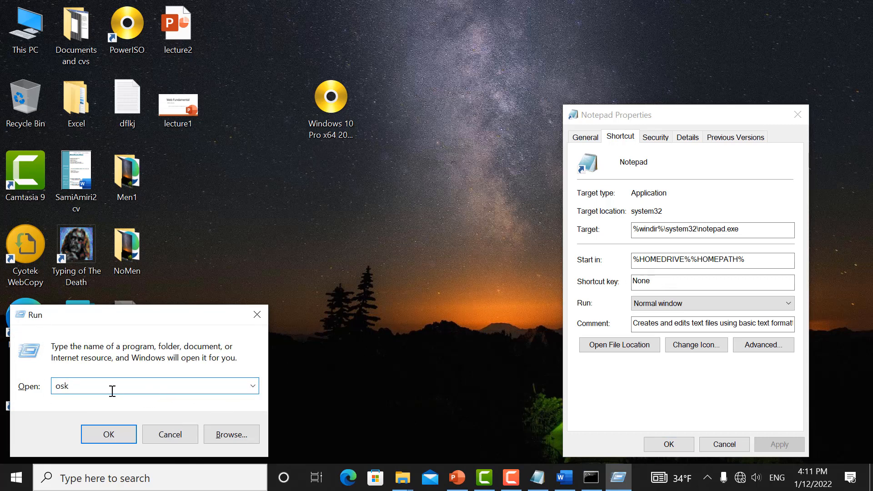
left_click(110, 433)
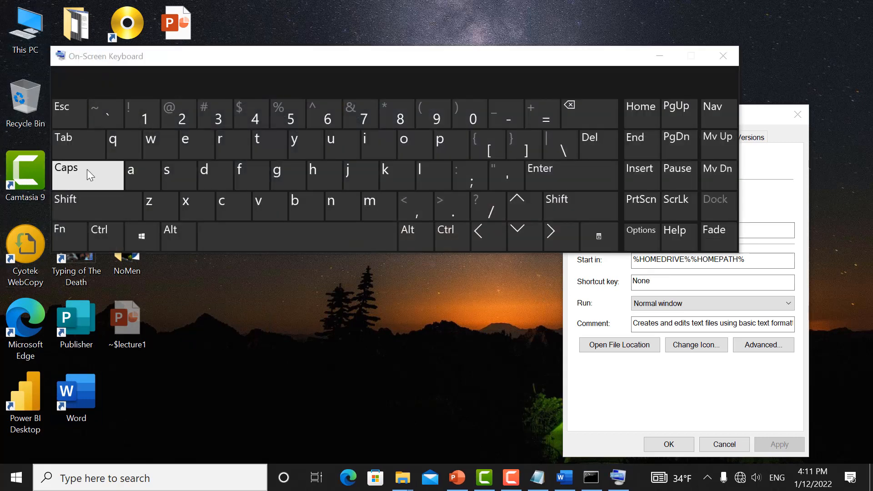
Search Windows for "run", launch "osk" again from the Run dialog, and point out the Ctrl key on the On-Screen Keyboard
key("super")
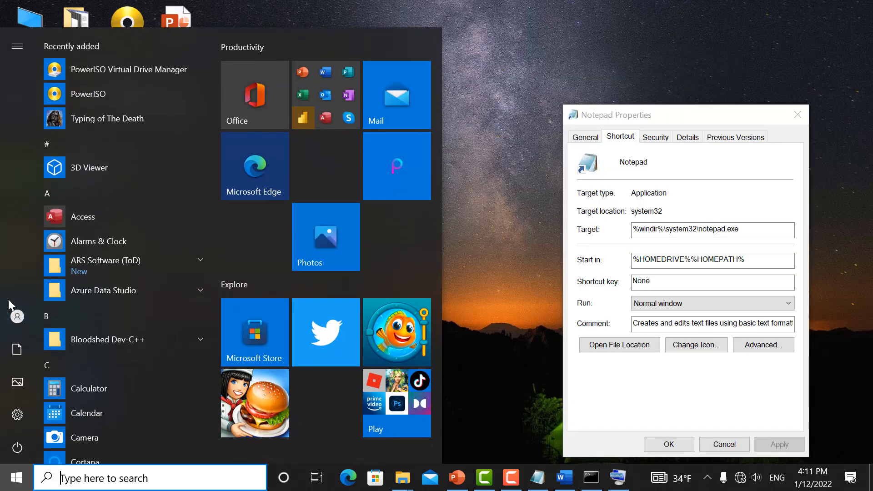
left_click(104, 472)
type("run")
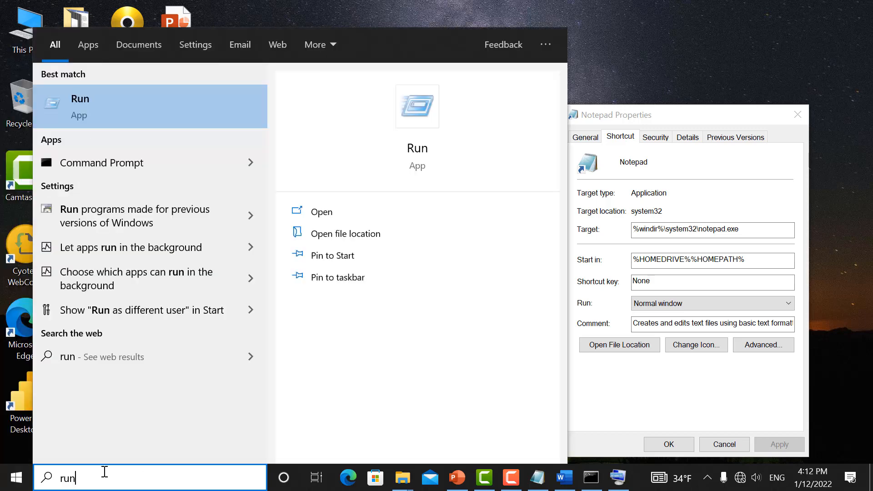
key("Return")
type("osk")
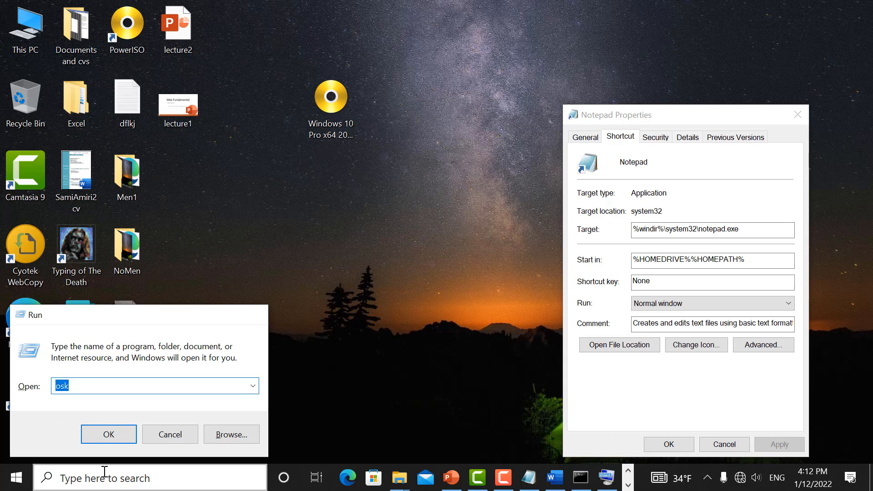
key("Return")
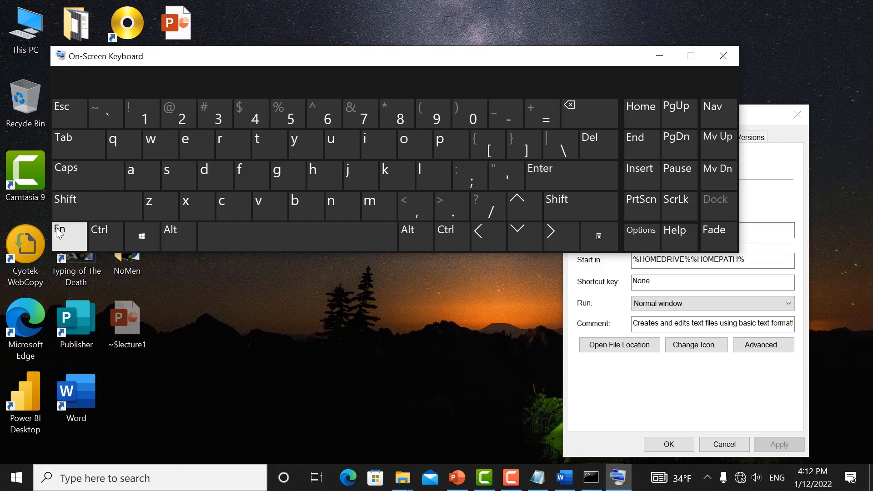
left_click(112, 230)
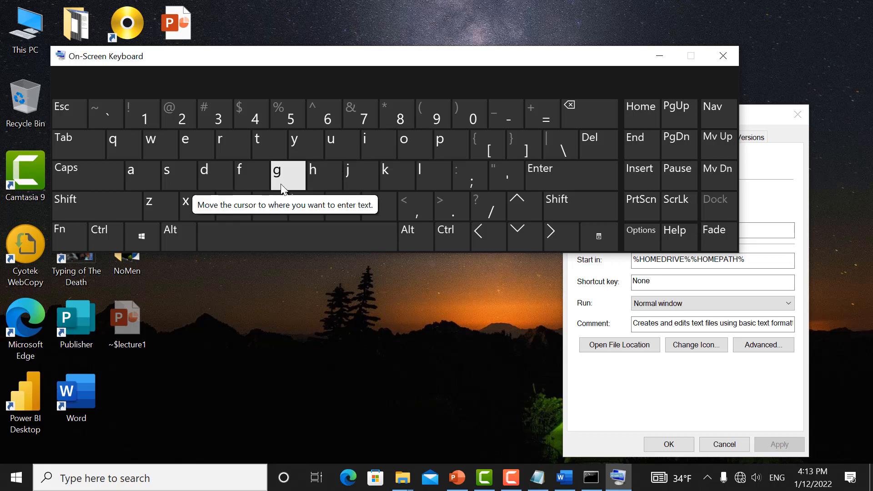
Bring up the Notepad window, enter "yyyyy" with the On-Screen Keyboard, and minimize the keyboard
left_click(549, 482)
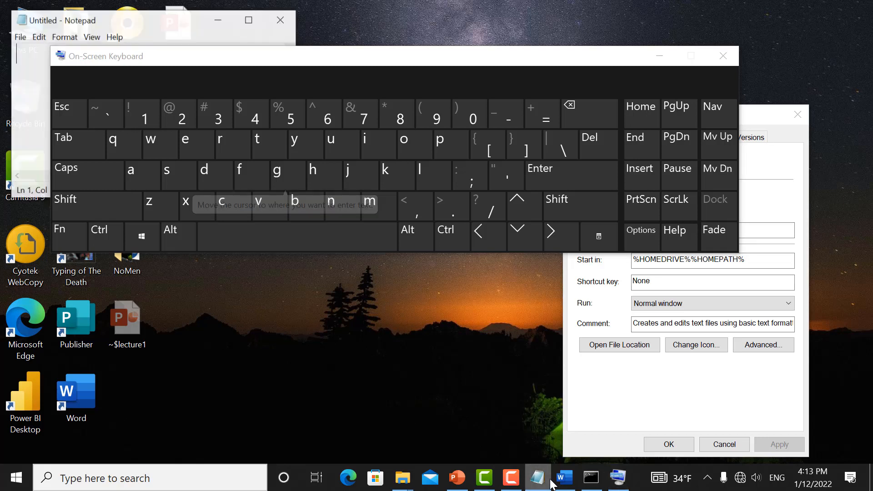
left_click(296, 151)
left_click(296, 152)
left_click(296, 151)
left_click(296, 151)
left_click(296, 151)
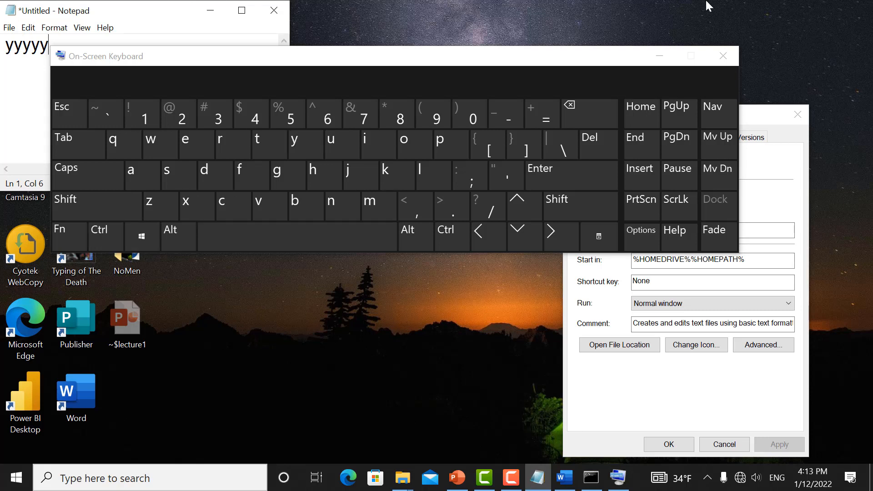
left_click(657, 55)
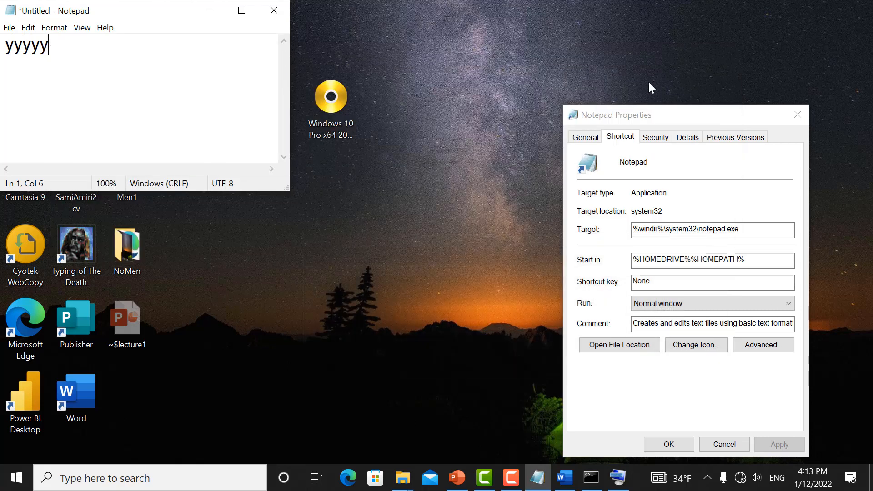
Assign Ctrl + Alt + A as the Notepad shortcut key, apply it and close the properties
left_click(666, 285)
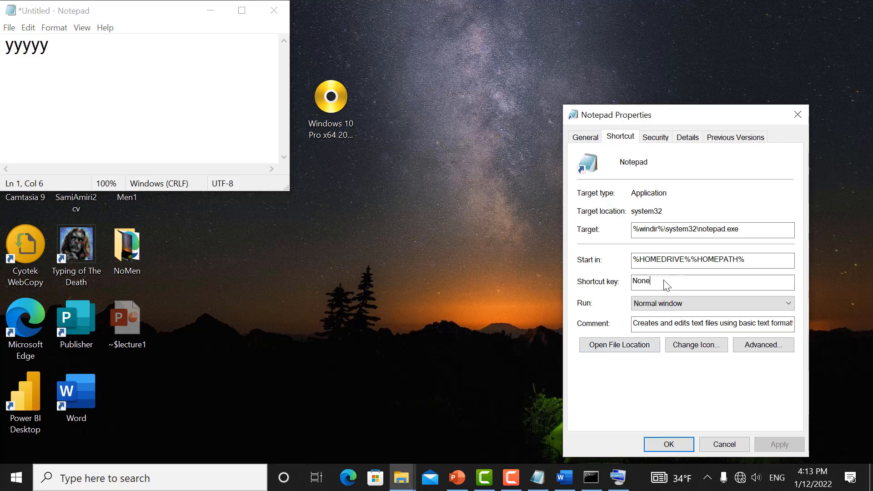
key("ctrl+alt")
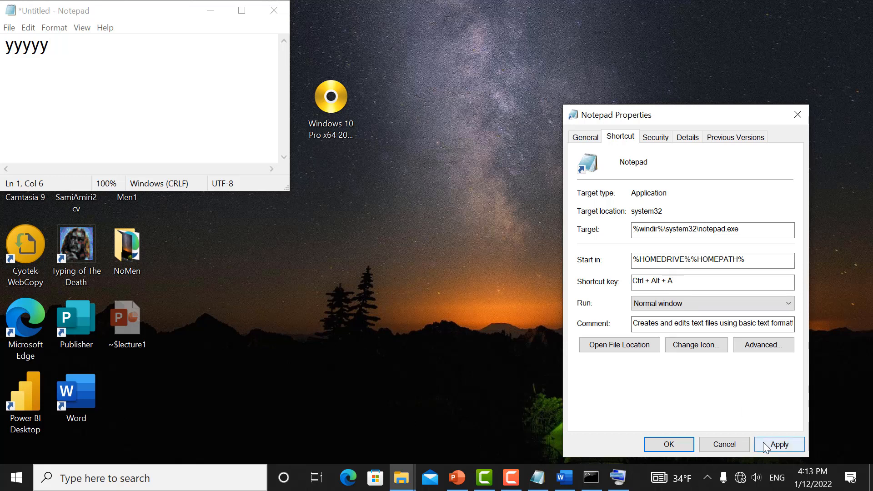
left_click(779, 444)
left_click(664, 444)
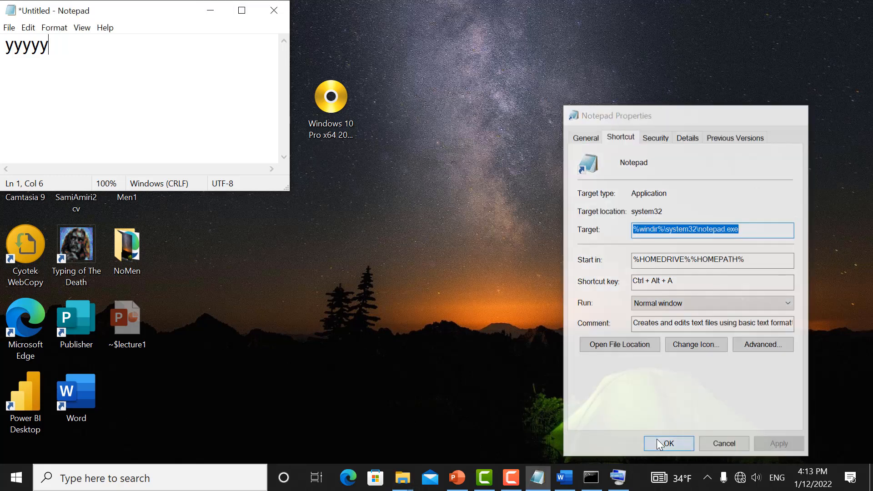
Close the Notepad window without saving its text and launch Notepad again from the keyboard
left_click(269, 8)
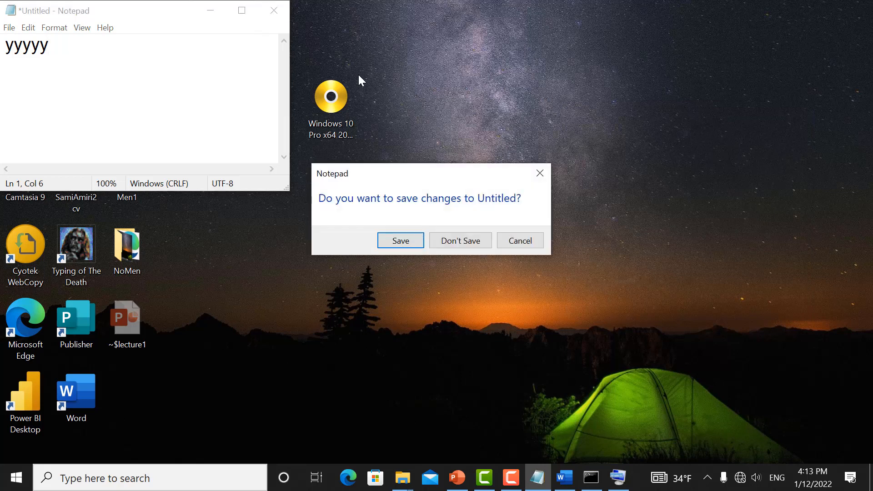
left_click(465, 244)
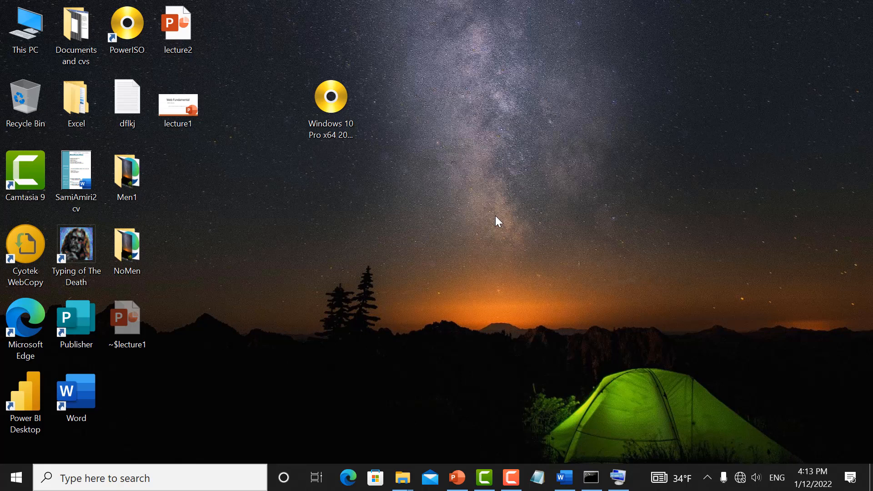
key("super+8")
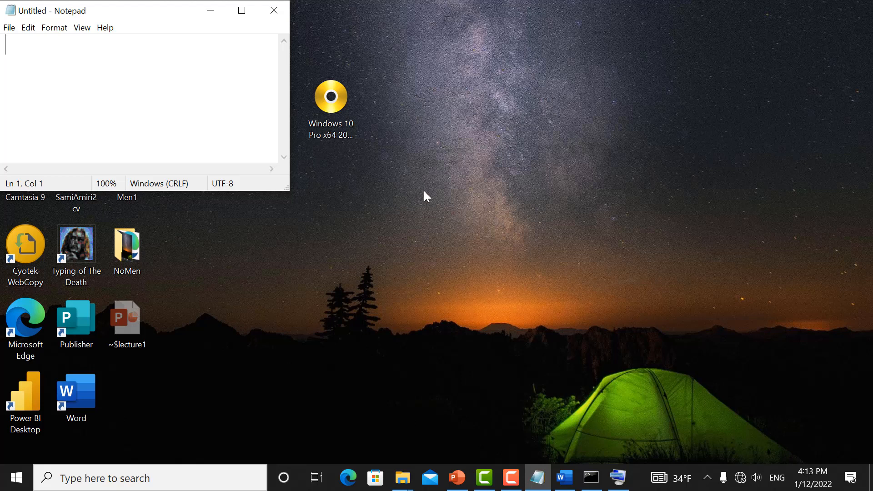
Open the pinned Notepad shortcut's properties and set its shortcut key to Ctrl + Alt + B
right_click(538, 476)
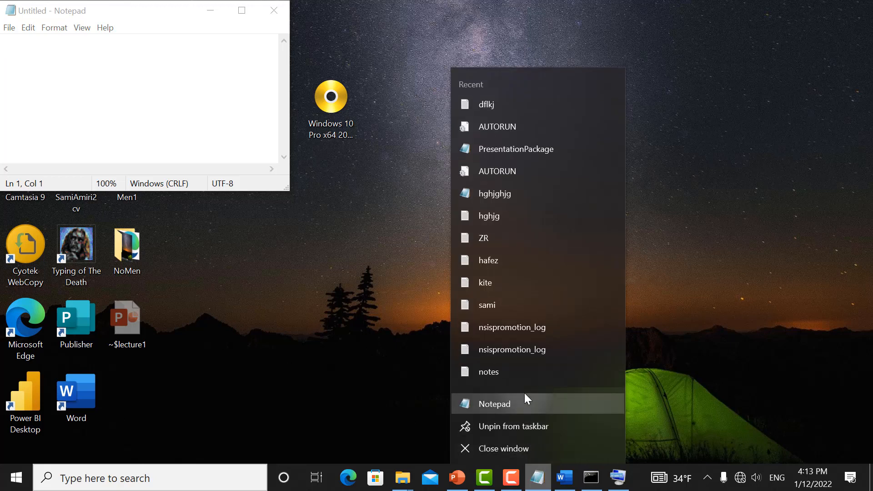
right_click(525, 394)
left_click(569, 378)
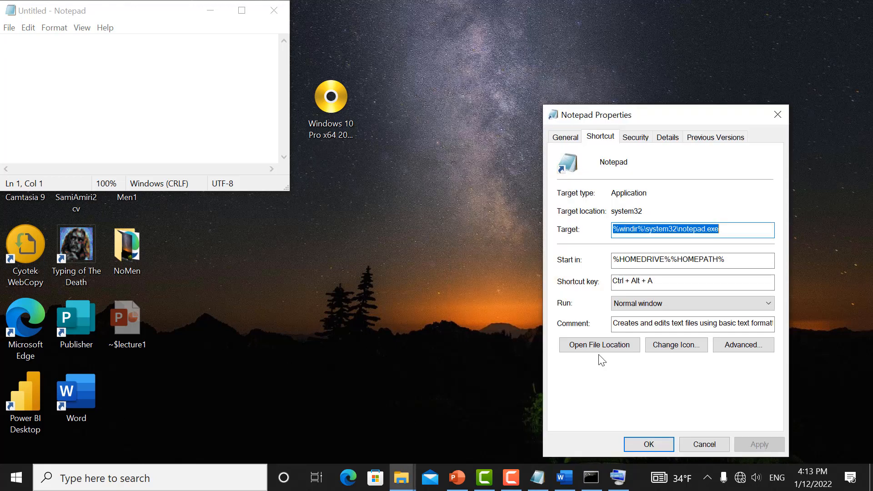
left_click(674, 281)
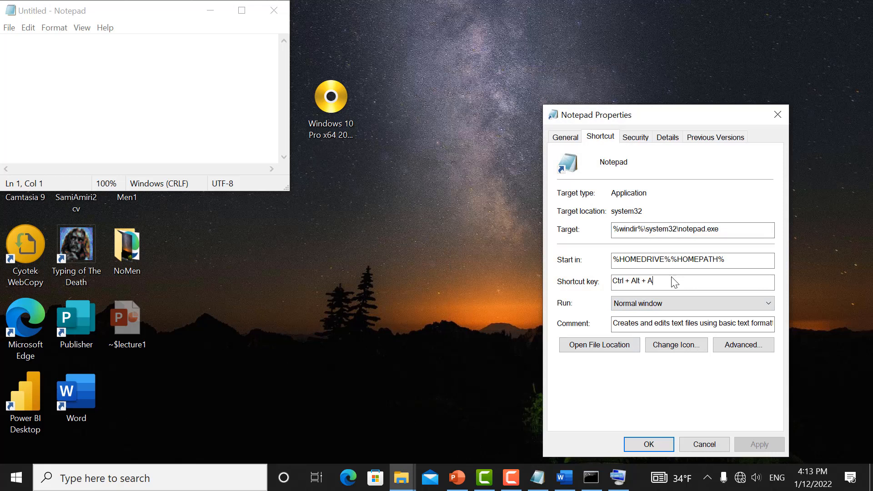
key("ctrl+alt")
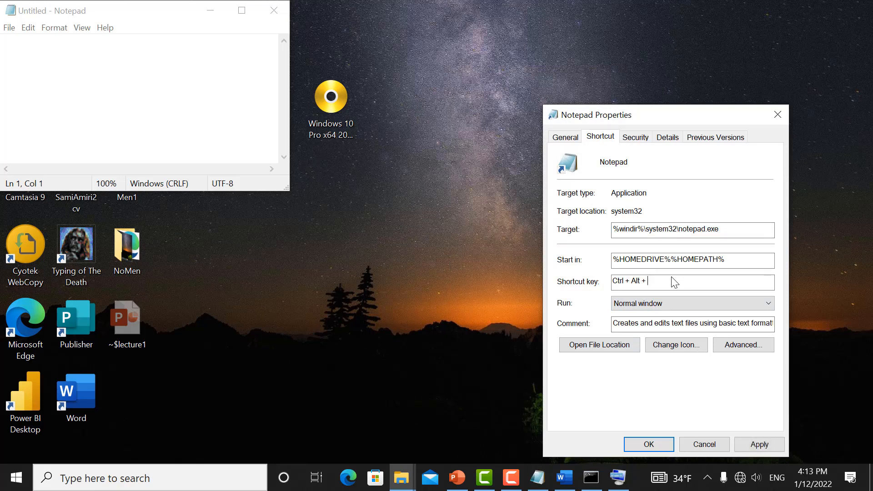
key("ctrl+alt+b")
Maximize the Notepad window and enter the text "icon"
left_click(252, 13)
left_click(252, 12)
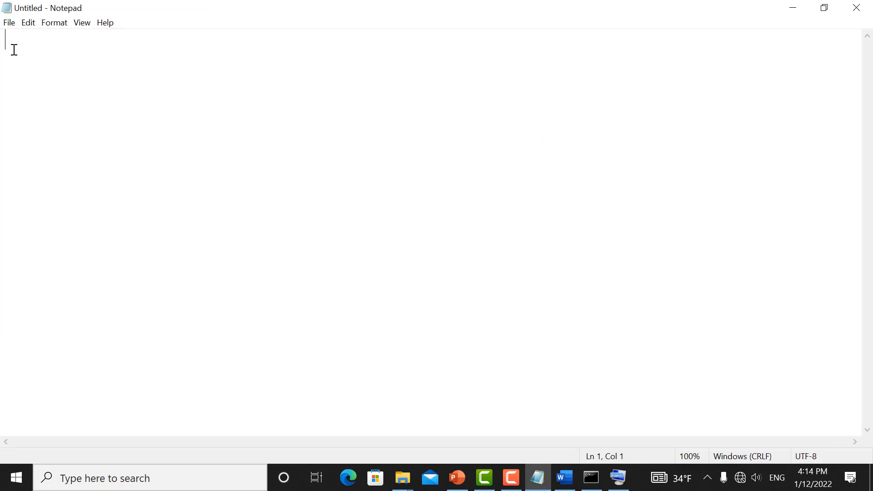
type("icon")
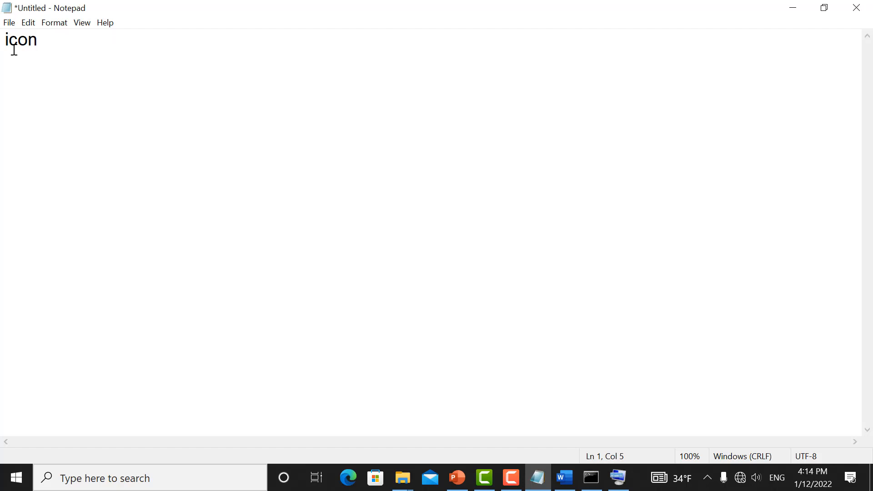
Add the lines "name", "* unsave" and "notepad" below "icon"
key("Return")
type("name")
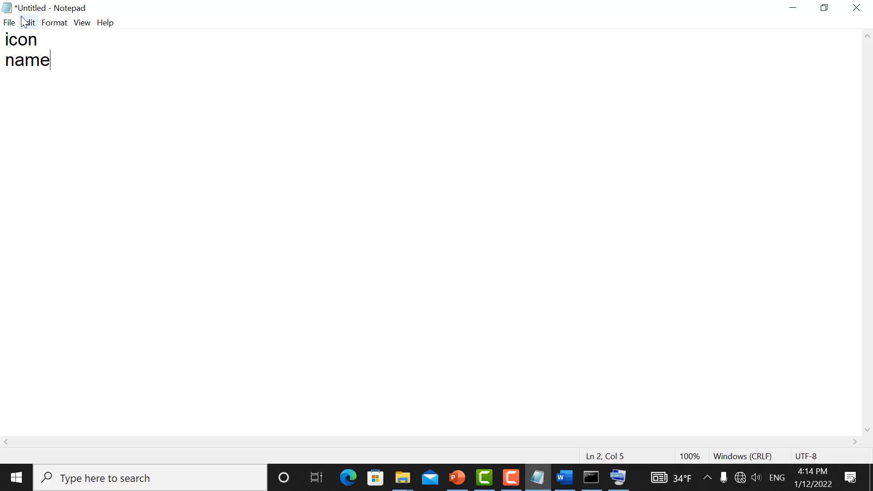
key("Return")
type("* unsave")
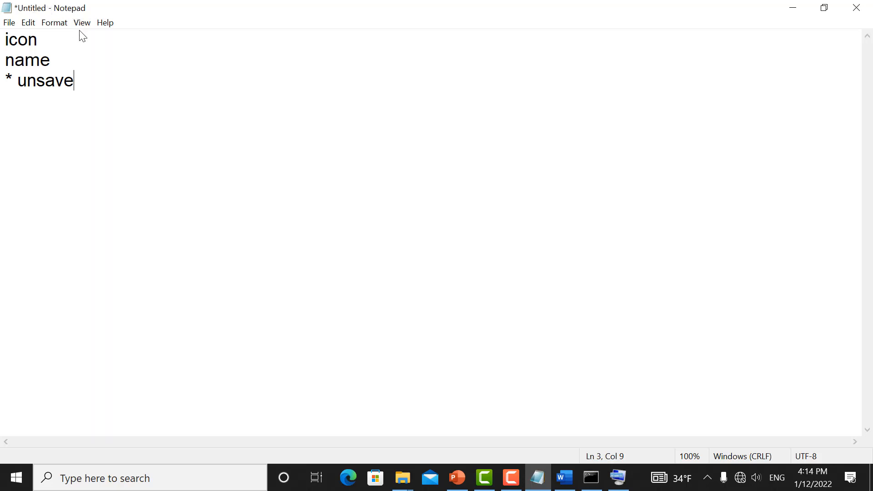
key("Return")
type("notepad")
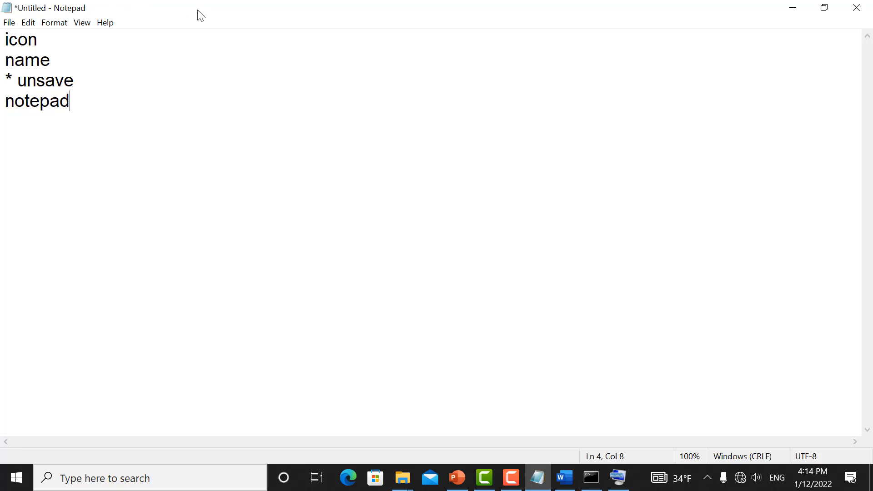
Extend the list with the lines "title bar", "caption button" and "minimize"
key("Return")
type("titl")
type("e")
key("BackSpace")
type("le bar")
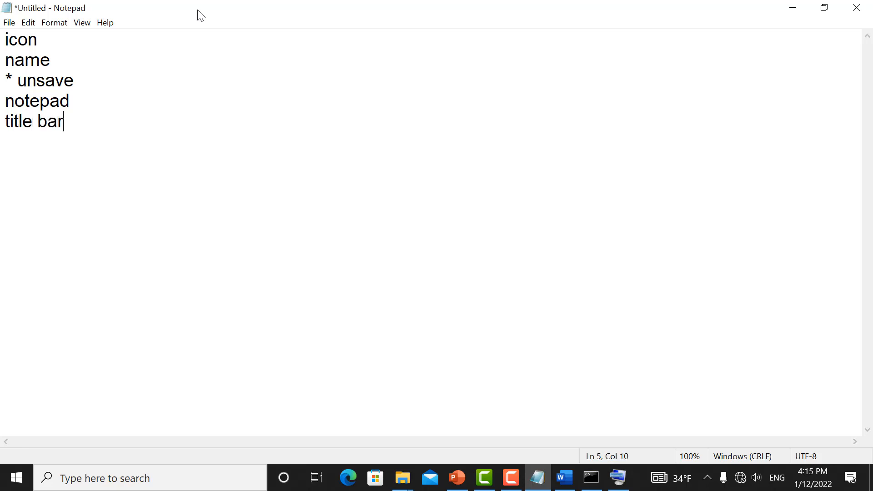
key("Return")
type("caption ")
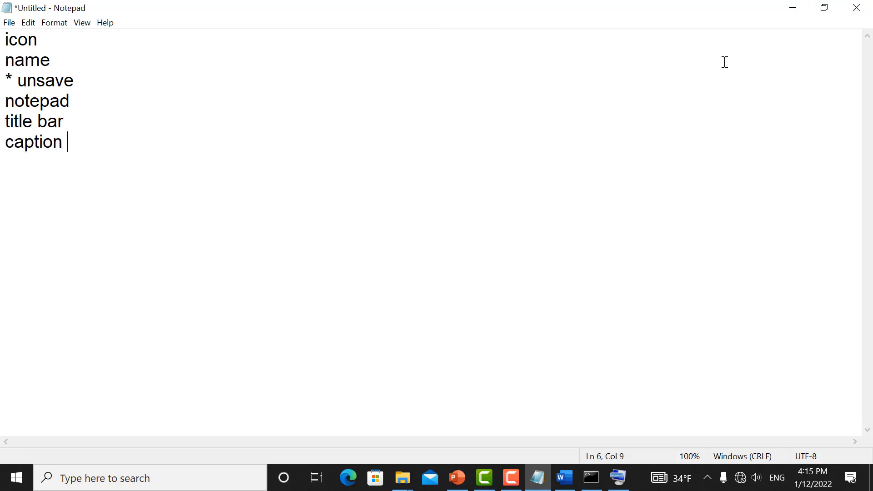
type("button")
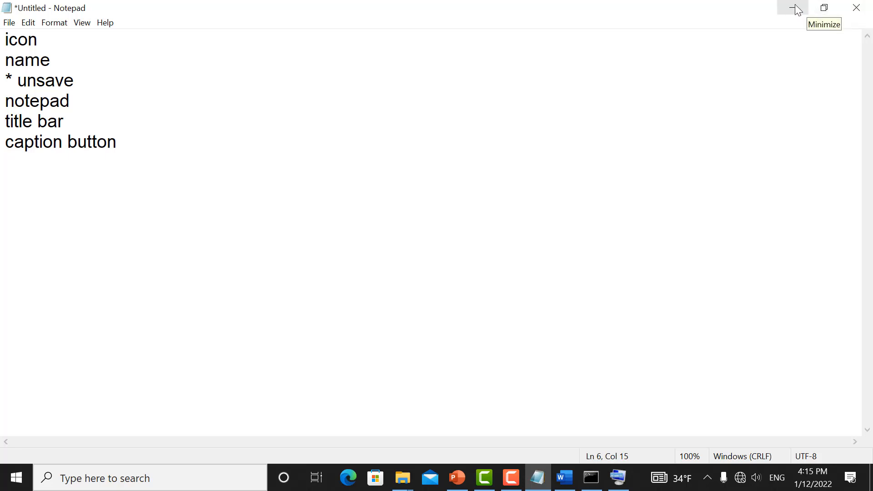
key("Return")
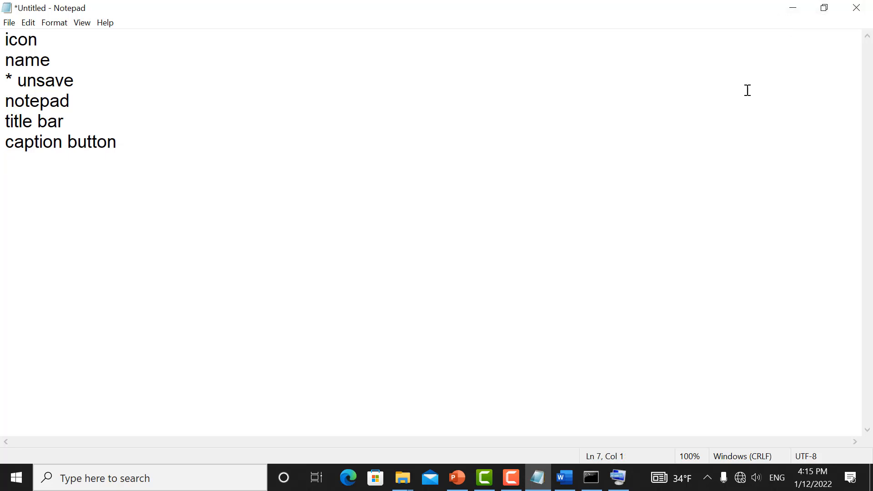
type("minimize")
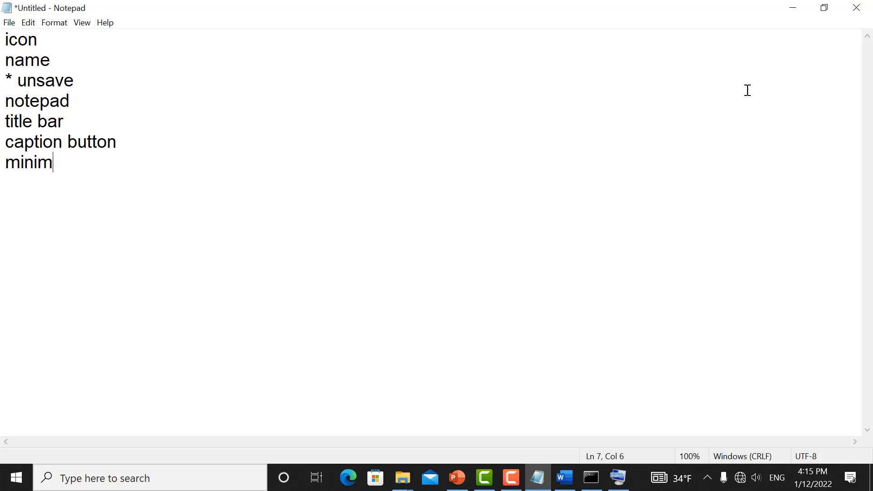
Minimize the Notepad window, close the Notepad Properties dialog behind it and bring the Notepad window back
left_click(792, 6)
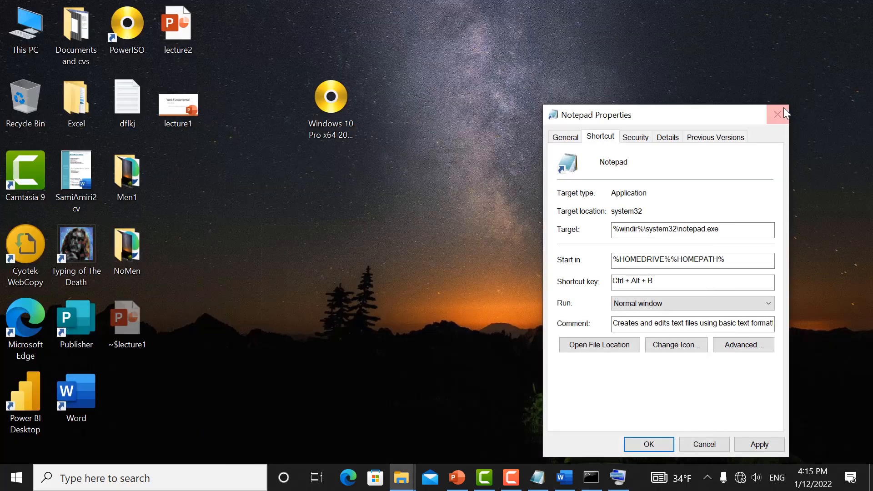
left_click(783, 113)
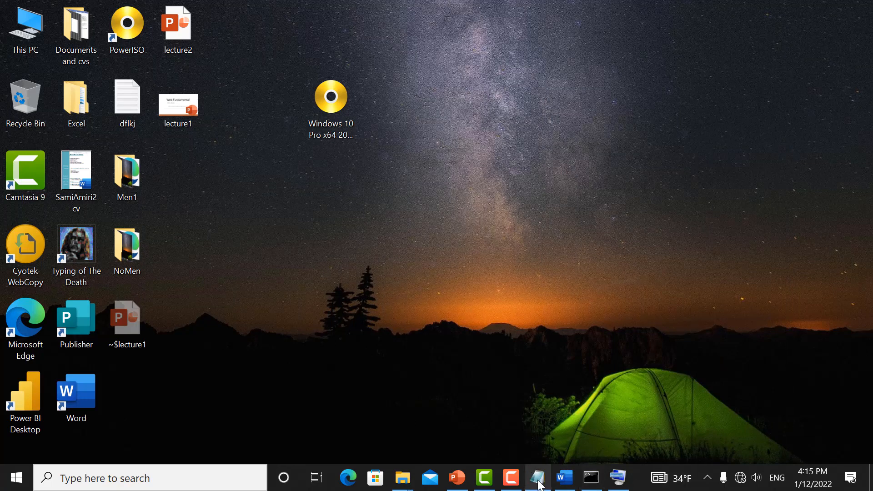
left_click(538, 480)
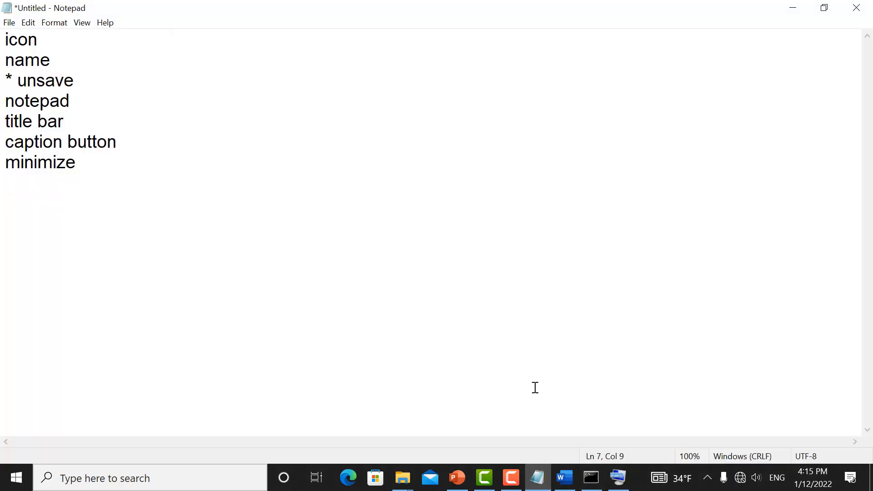
Restore the Notepad window to its smaller size and maximize it again, three times in a row
left_click(825, 18)
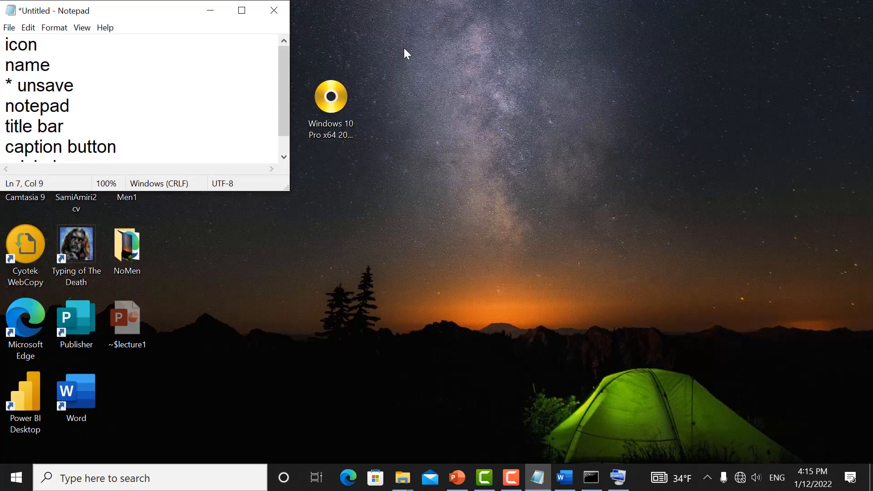
left_click(243, 13)
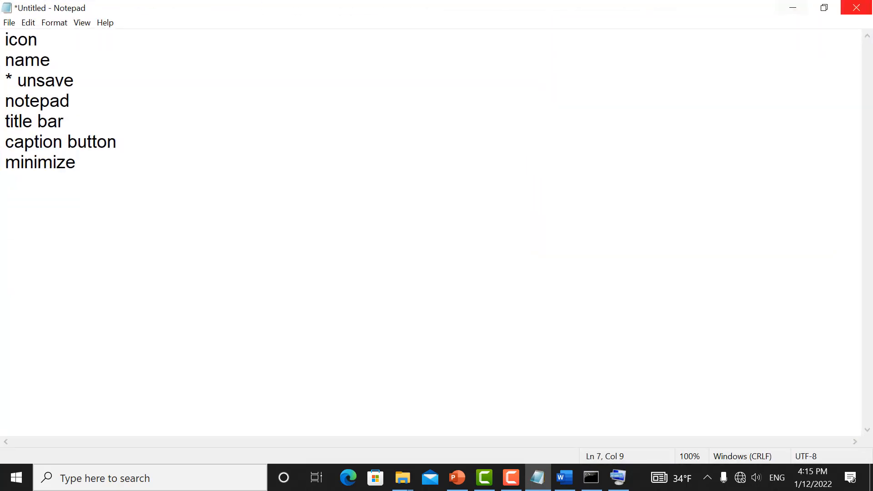
left_click(824, 8)
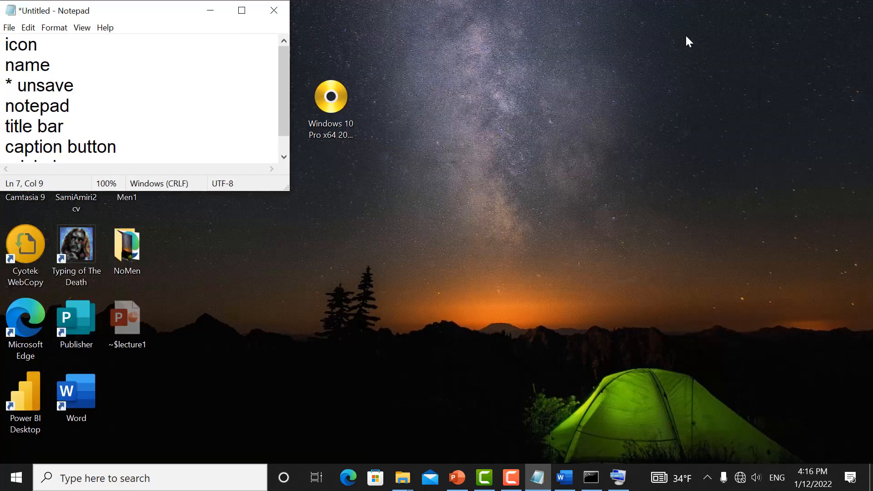
left_click(242, 11)
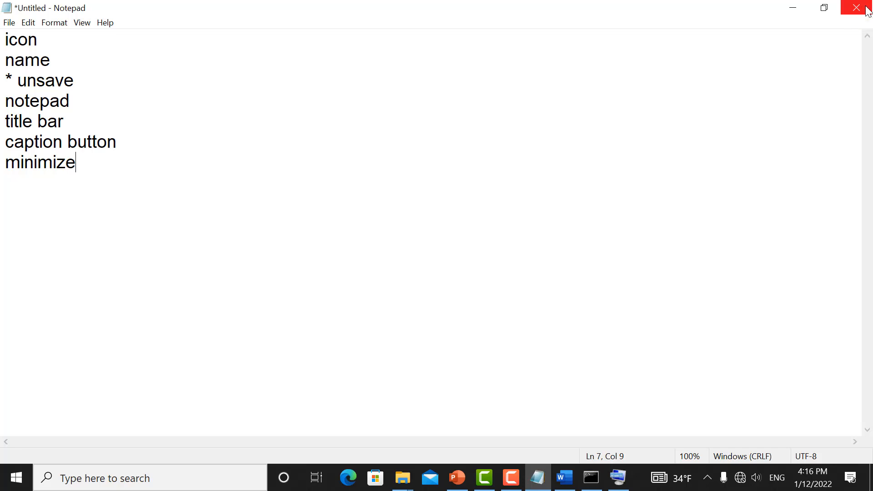
left_click(823, 8)
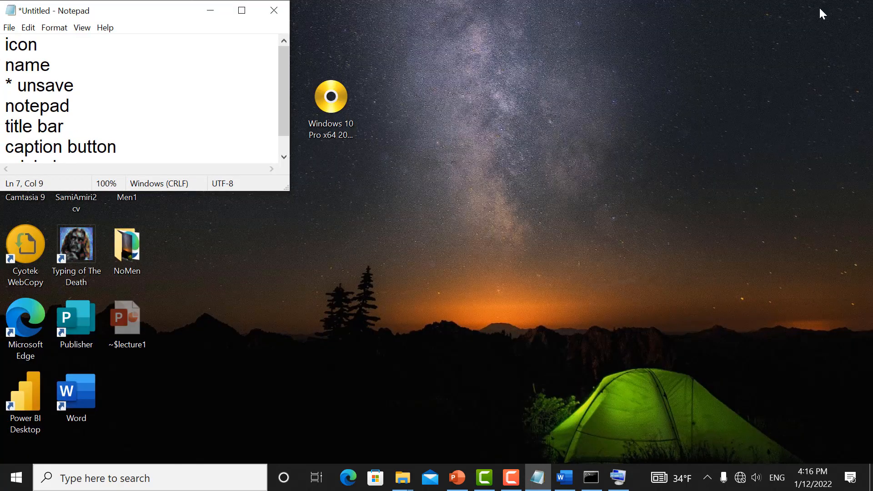
left_click(241, 11)
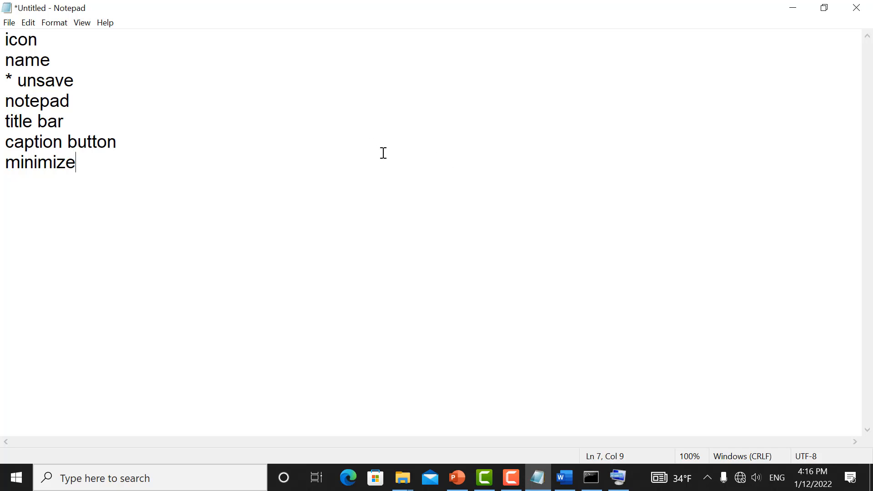
Bring up the On-Screen Keyboard, snap it to the left half of the desktop and close it
key("super+r")
key("Return")
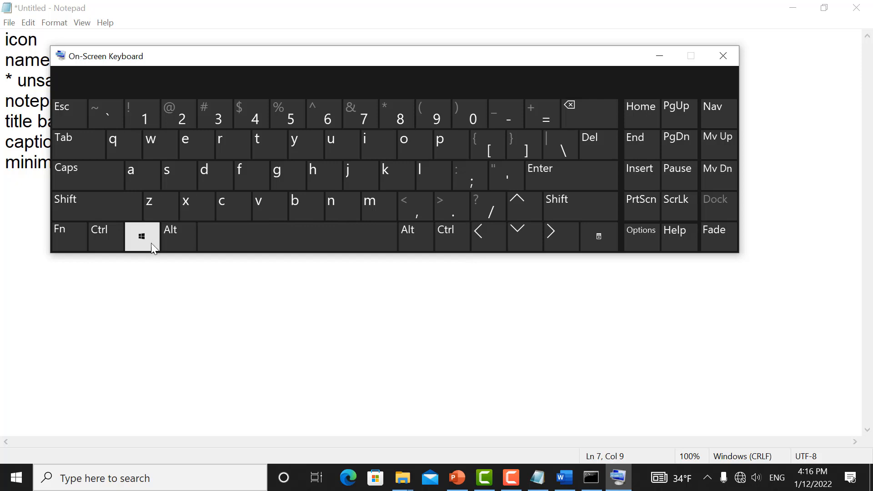
left_click(490, 235)
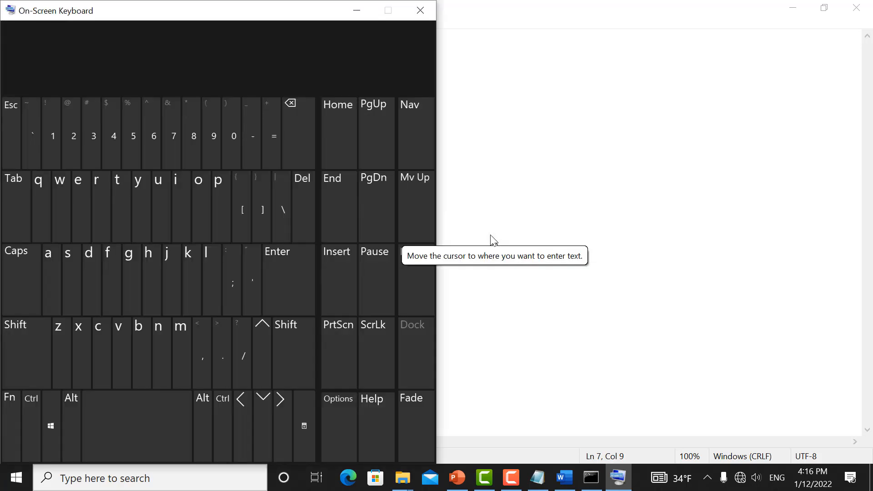
left_click(428, 17)
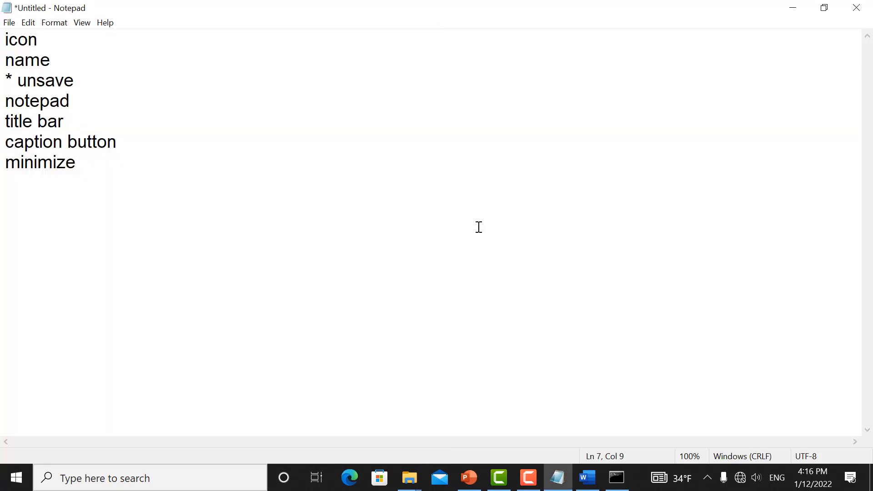
Snap the Notepad window to the desktop's halves and corner quarters, finishing with the window minimized
key("super+Left")
key("super+Right")
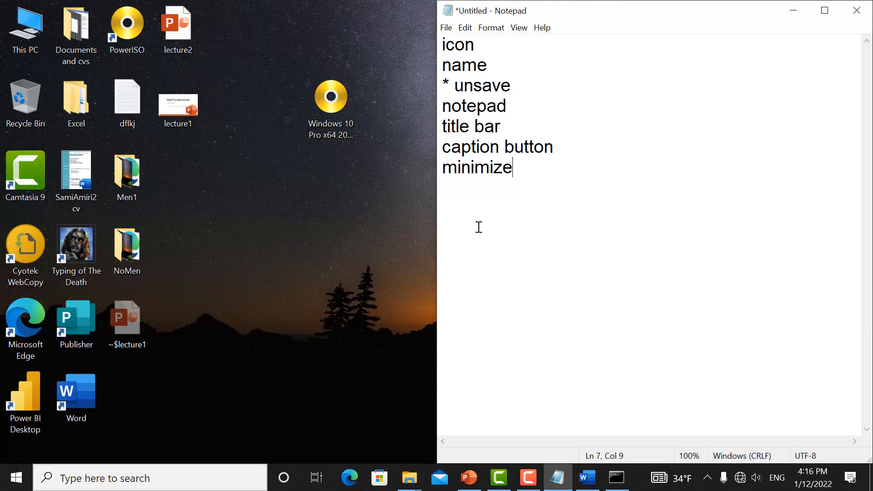
key("super+Up")
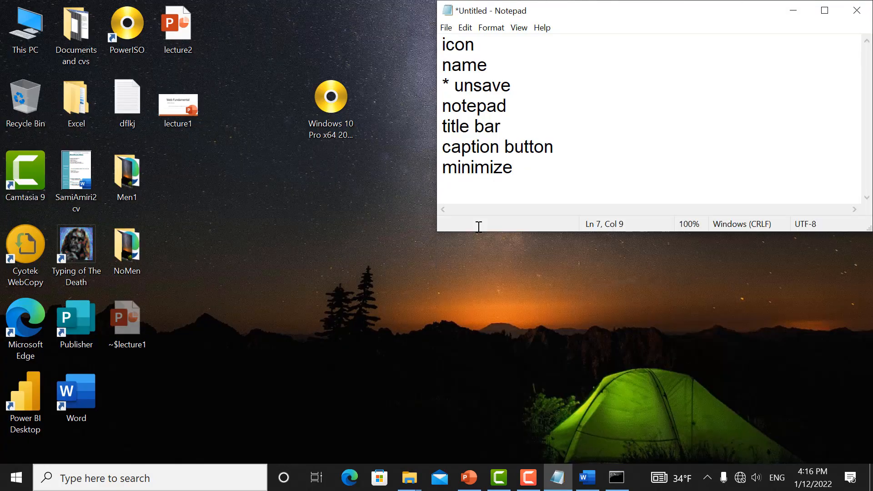
key("super+Down")
key("super+Left")
key("super+Up")
key("super+Right")
key("super+Down")
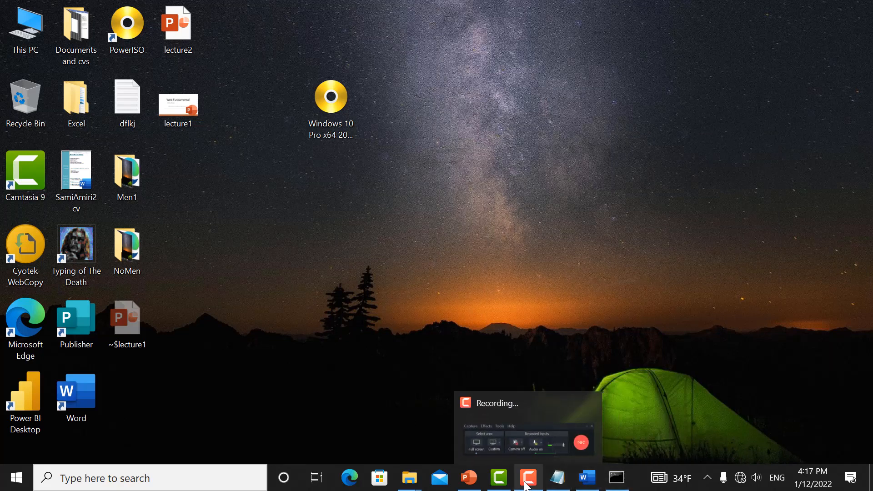
Bring the minimized Notepad window back and maximize it
mouse_move(485, 465)
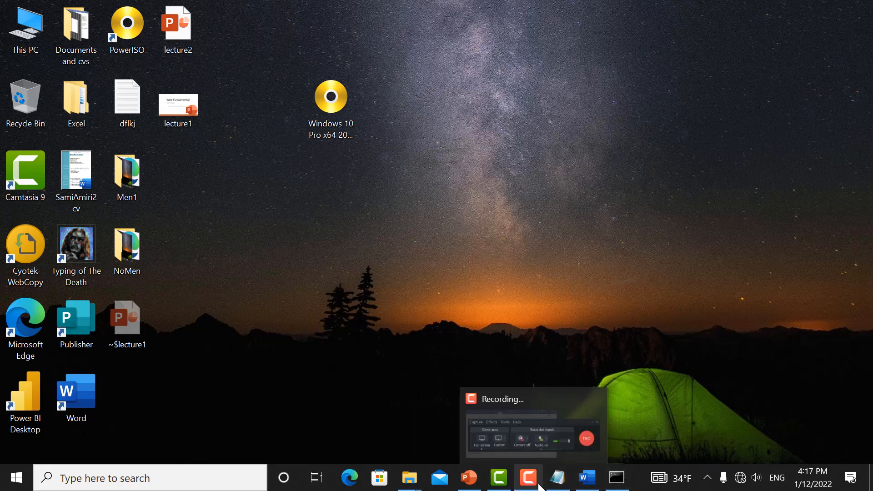
left_click(557, 477)
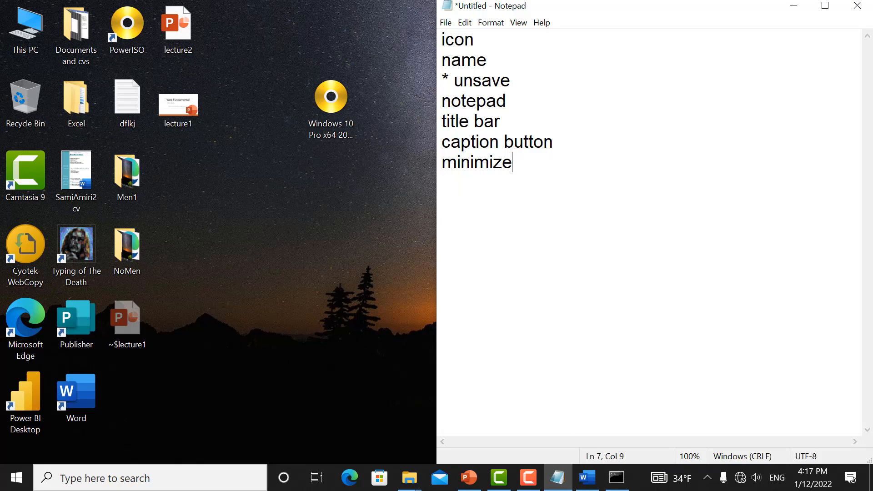
left_click(825, 5)
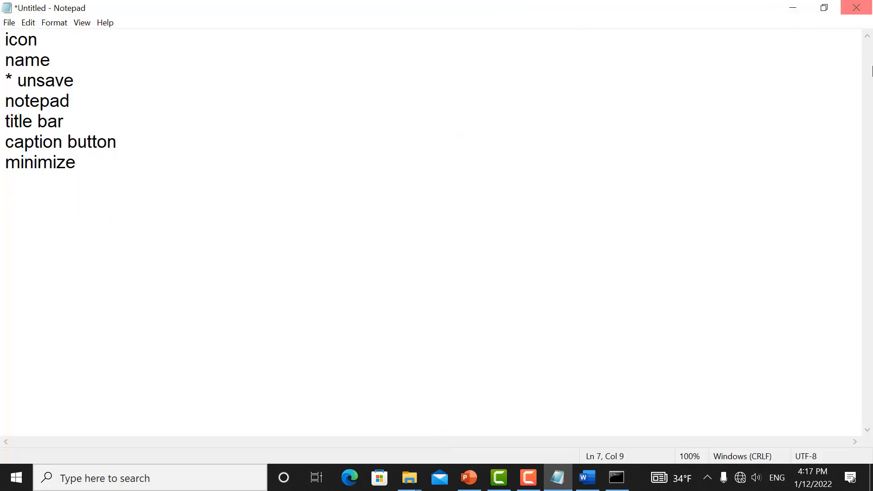
Add the line "verticle scroll bar" below "minimize" in the list
double_click(860, 101)
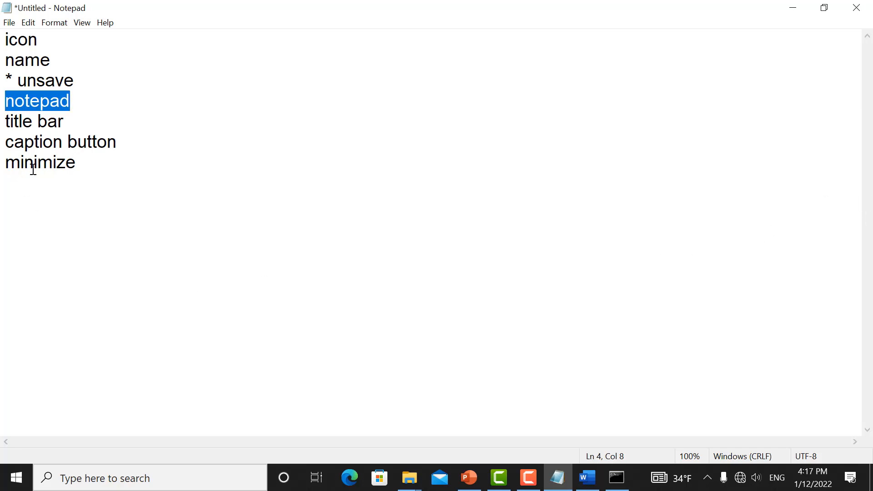
left_click(35, 185)
key("Right")
key("Right")
key("Right")
key("Right")
key("Right")
key("Right")
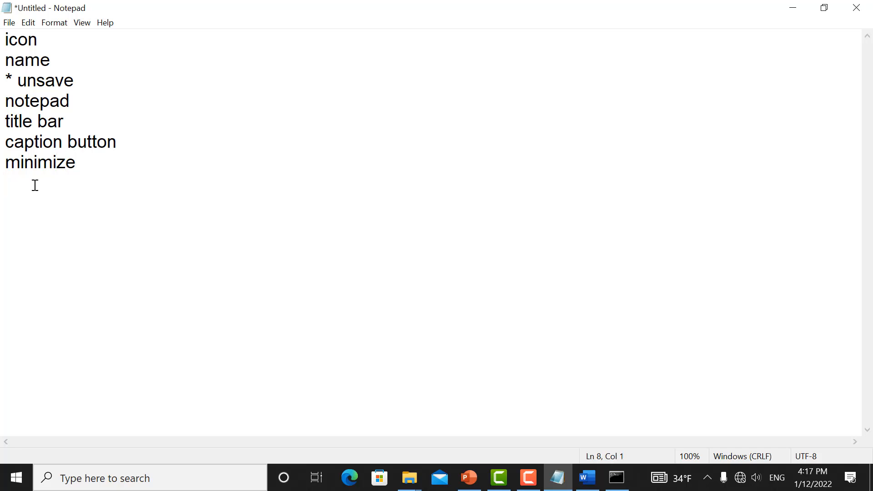
type("verticle scr")
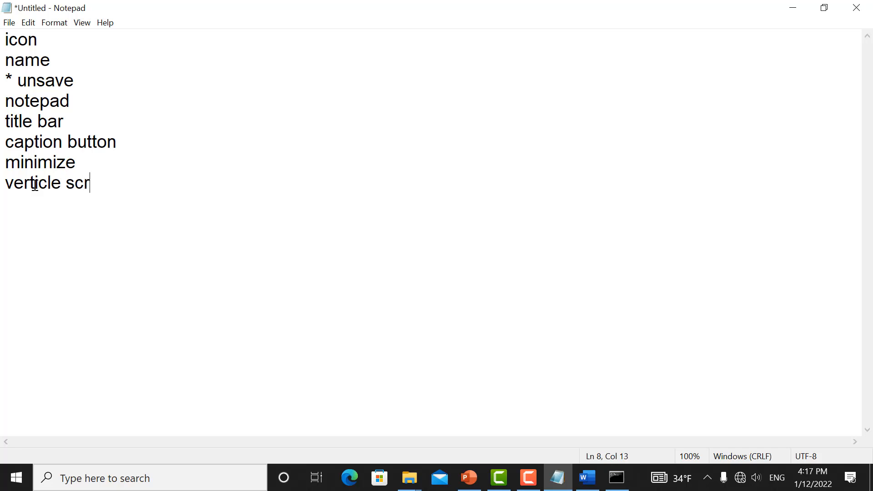
type("oll bar")
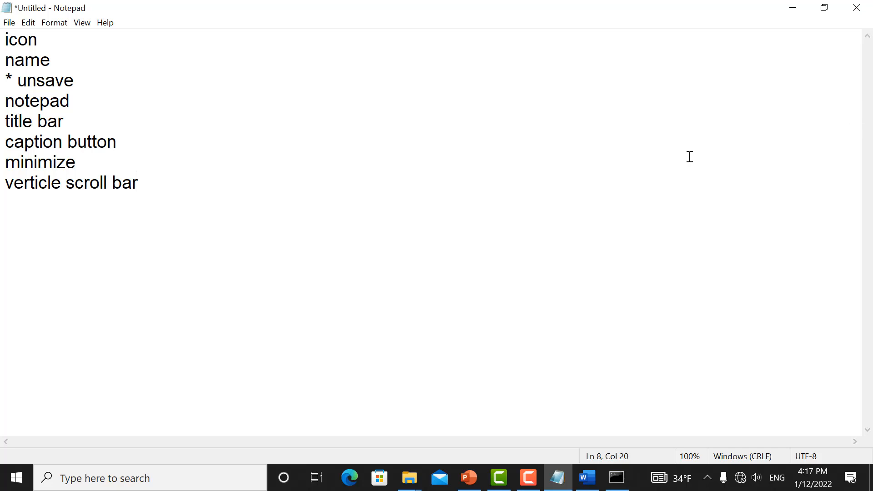
Add short filler lines such as "df", "sf" and "dsf" until the document overflows the window, and return to its beginning
type("g d")
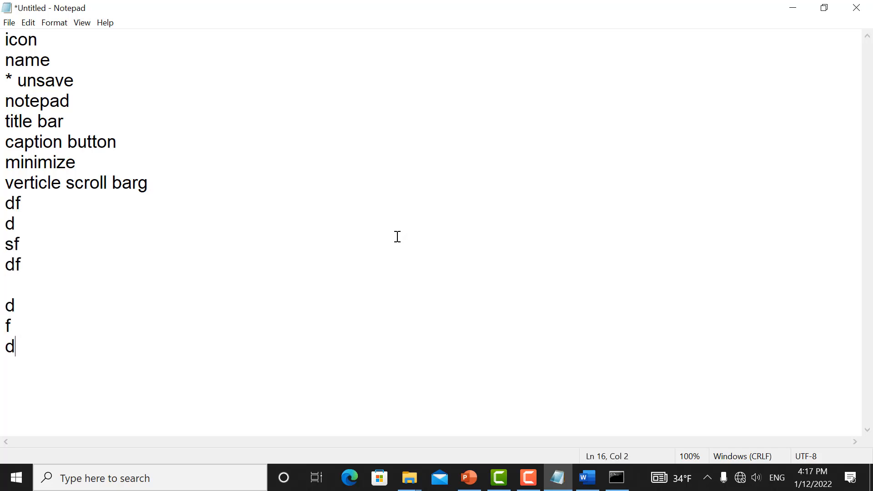
type("f d sf df  d f df ds  dsf  df d ")
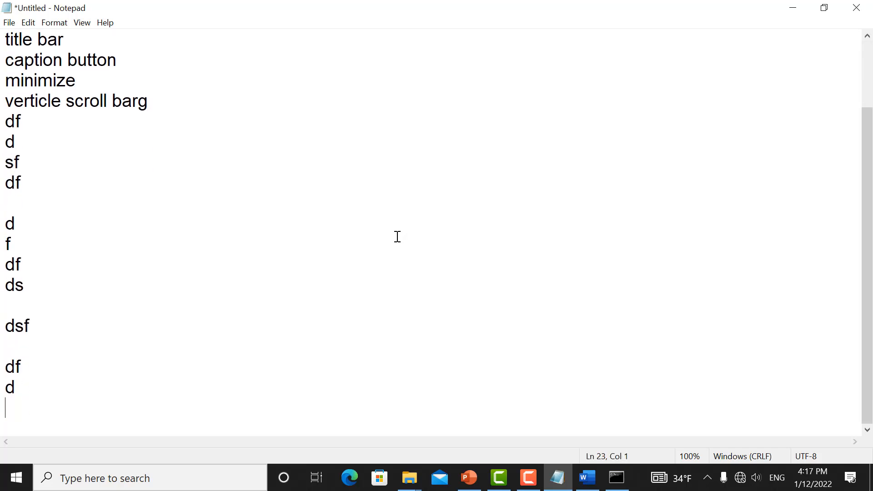
type("df ds f d")
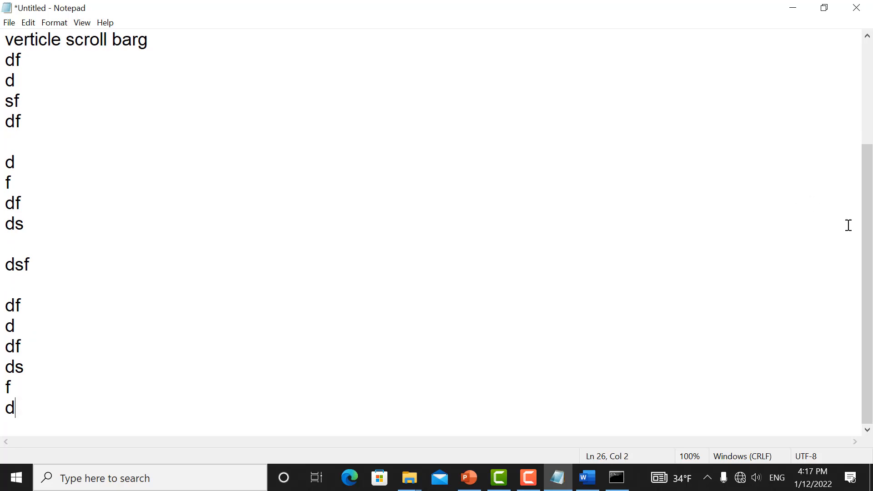
left_click_drag(867, 242, 844, 75)
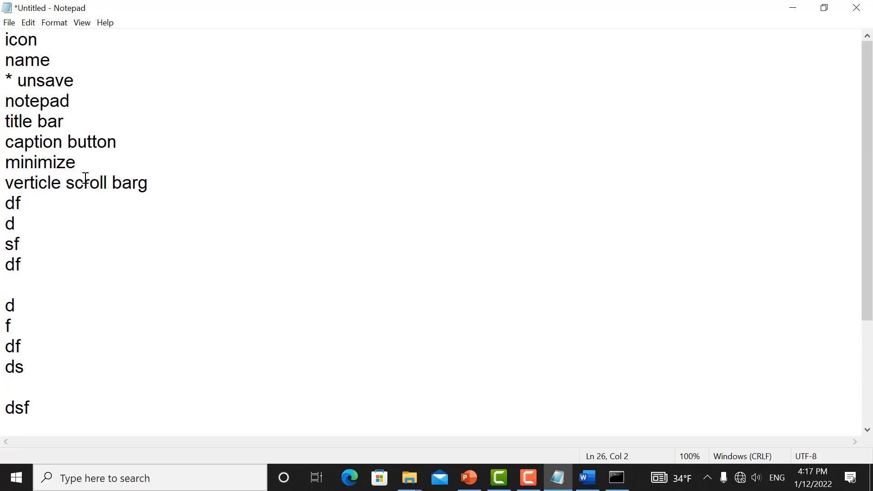
Delete the stray "g" after "verticle scroll bar" and insert an empty line below it
left_click(156, 189)
key("BackSpace")
key("Return")
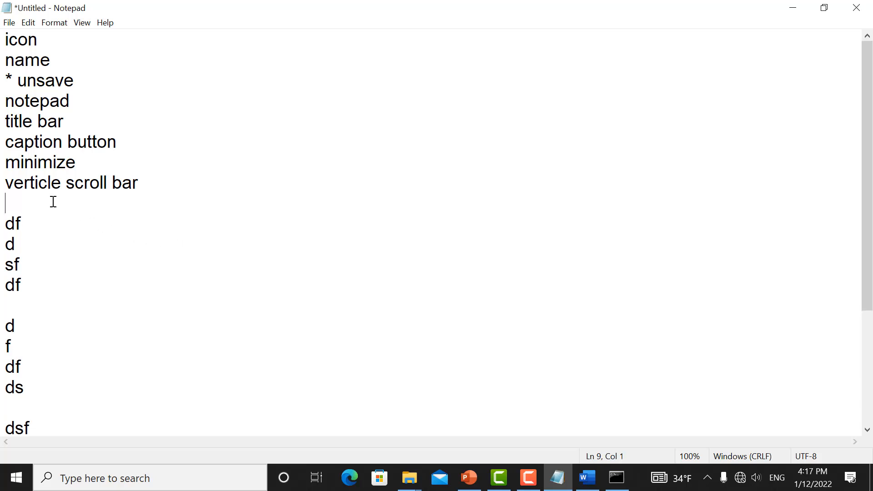
Add the line "horizental crol bar" below "verticle scroll bar" and start a new line after it
type("horizental")
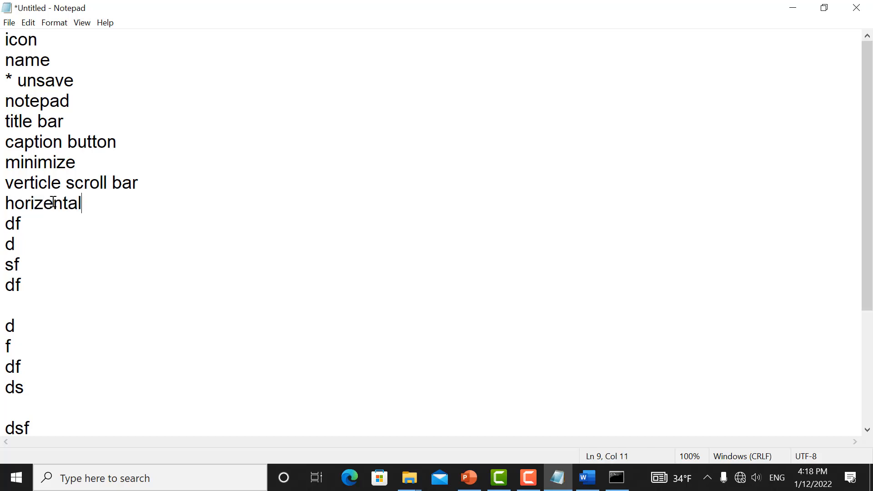
type(" crol bar")
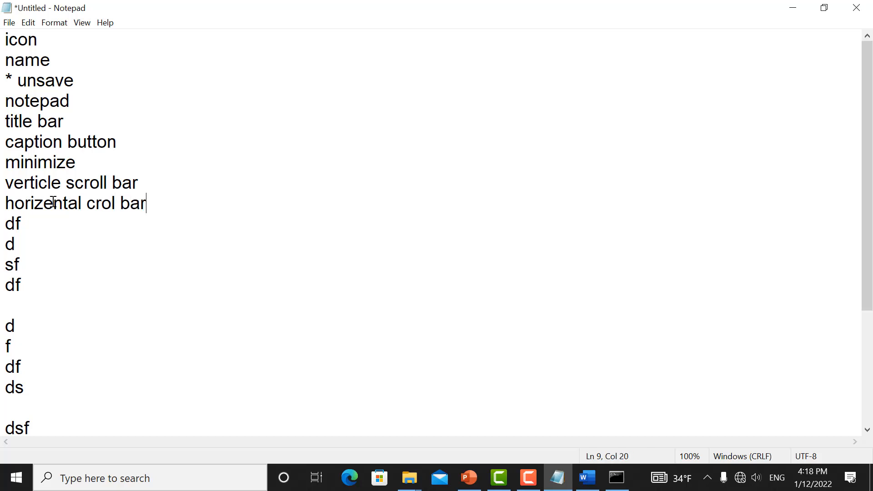
key("Return")
Fill the new line with a long run of "b" characters wider than the window, and return to its beginning
type("nbnnn")
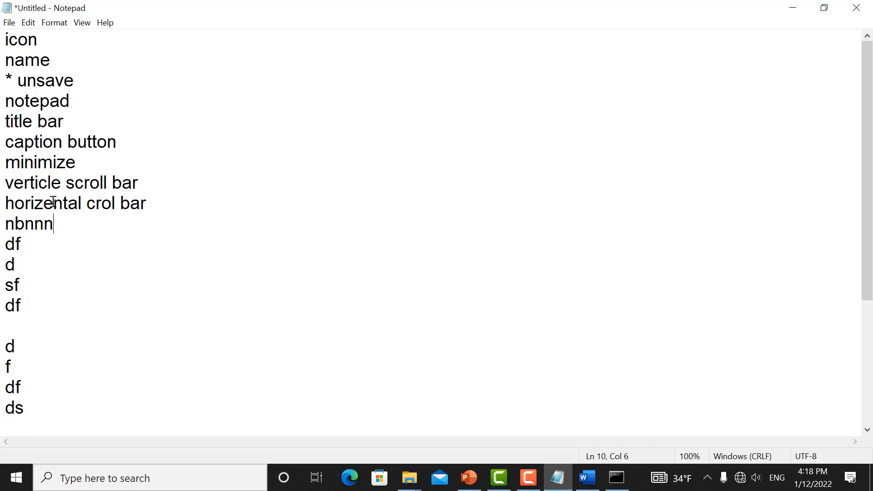
type("nbbbbbbbbbbbbbbbbbbbbbbbb")
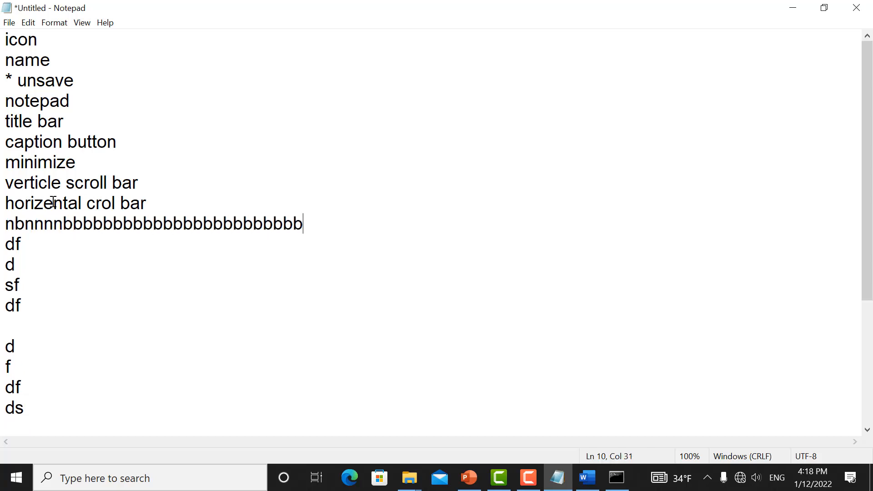
type("bbbbbbbbbbbbbbbbbbbbbbbbbbbbbbbbbbbbbbbbbbbbbbbbbbbbbbbbbbbbbbbbbbbbbbbbbbbbbbbbbbbbbbbbbbbbbbb")
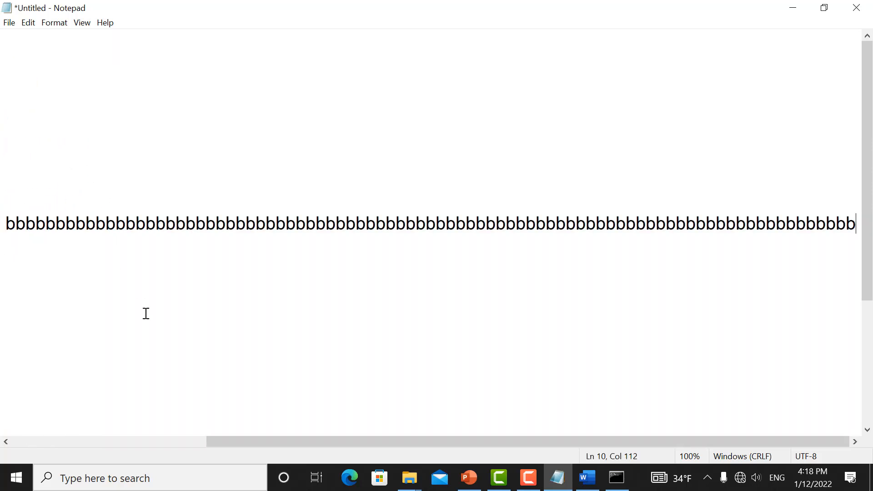
left_click_drag(239, 440, 46, 428)
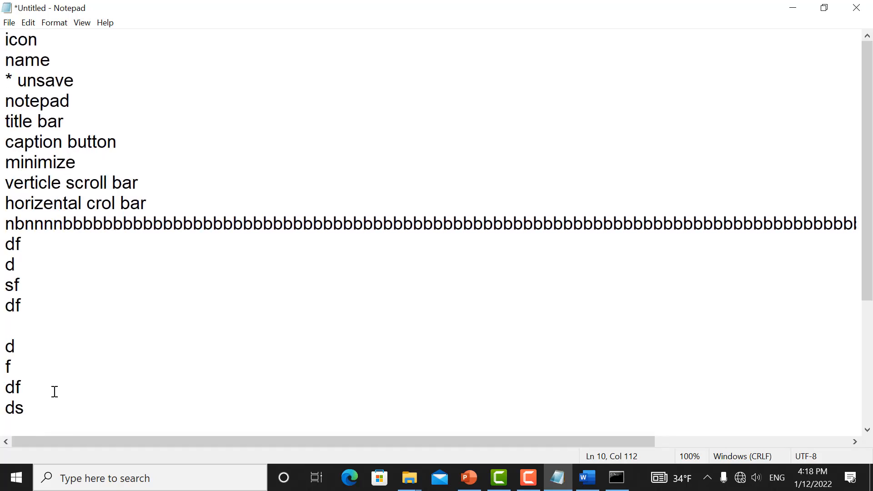
Insert the line "menu/tab" directly below "horizental crol bar"
left_click(153, 207)
key("Return")
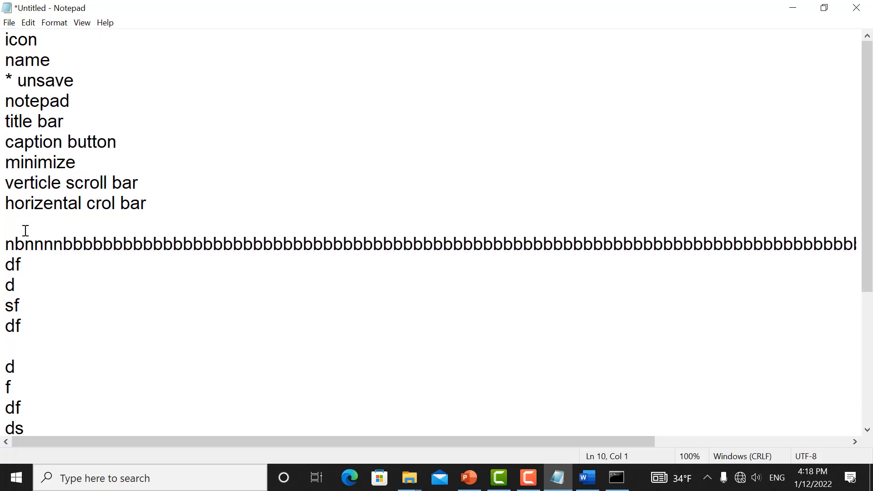
type("menu/tab")
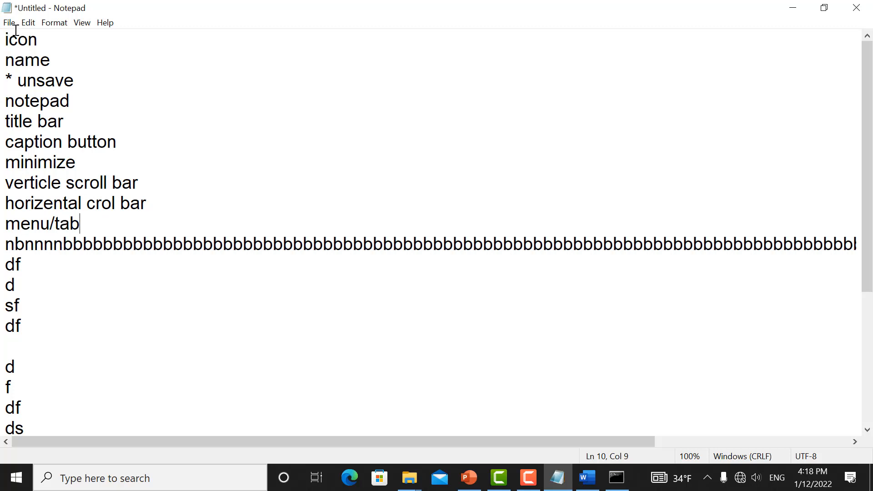
left_click(51, 24)
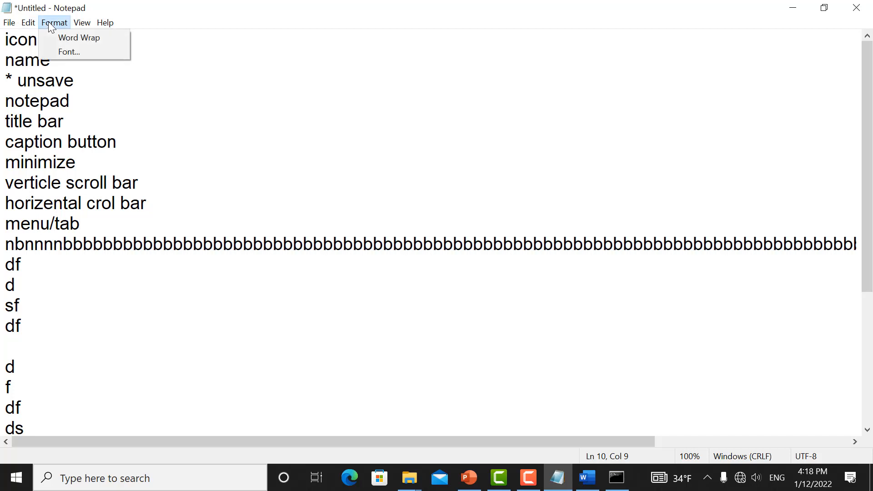
left_click(83, 25)
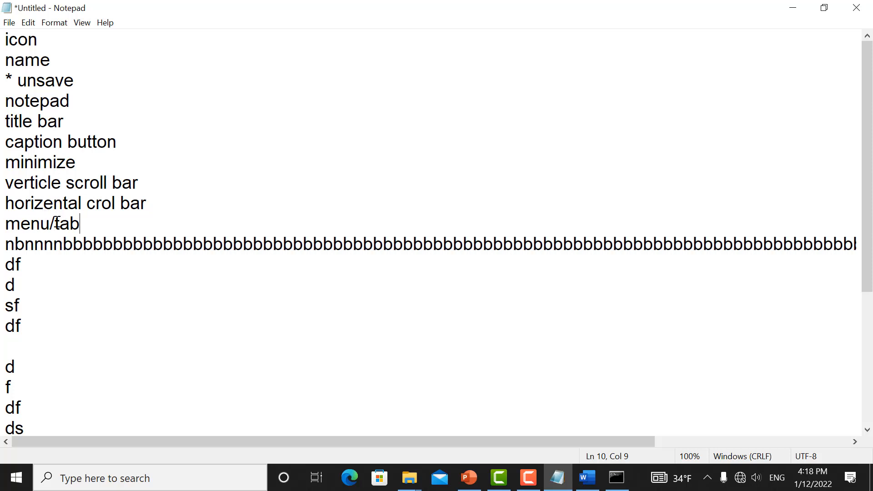
left_click(9, 23)
mouse_move(29, 23)
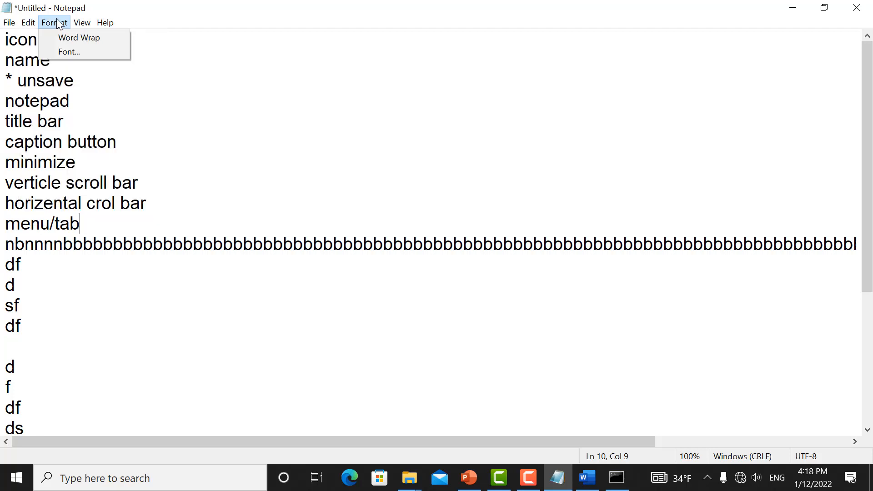
mouse_move(114, 27)
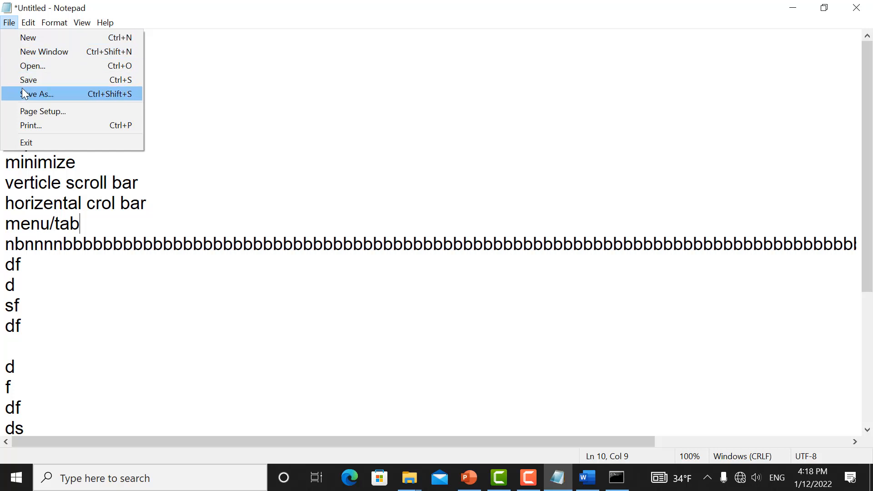
left_click(91, 214)
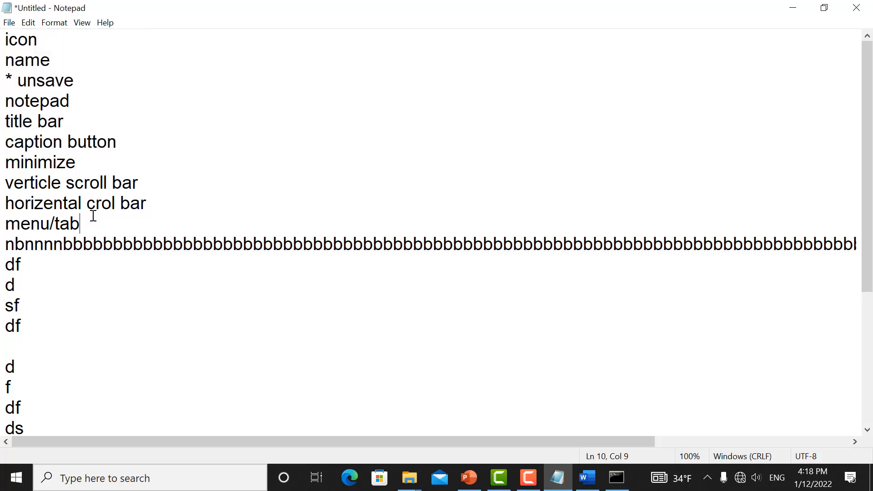
Add the line "menu item" below "menu/tab", followed by an empty line
key("Return")
type("menu")
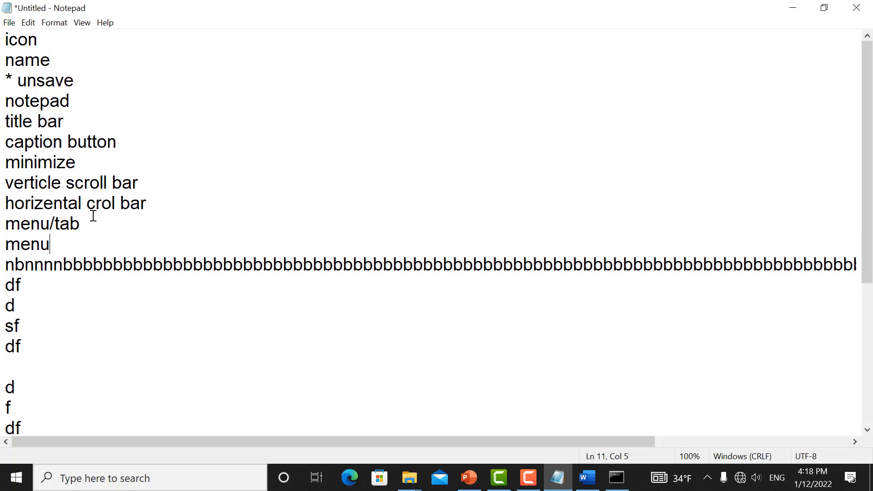
type(" item")
key("Return")
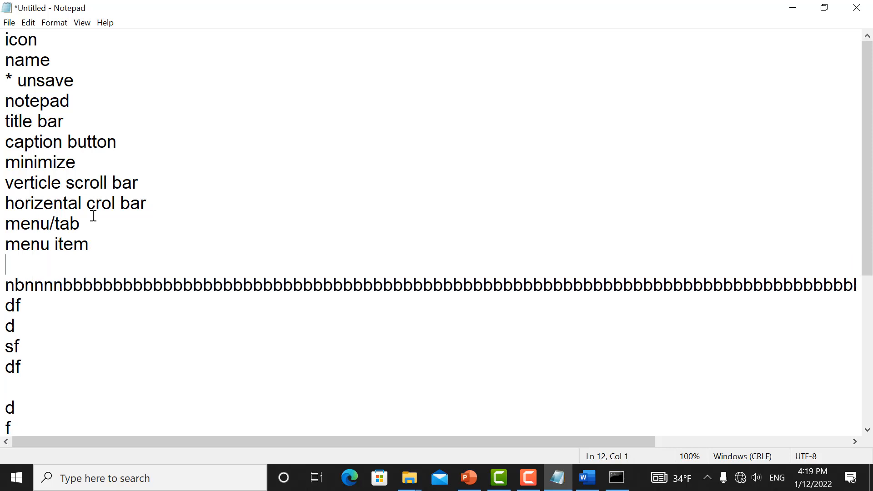
left_click(11, 26)
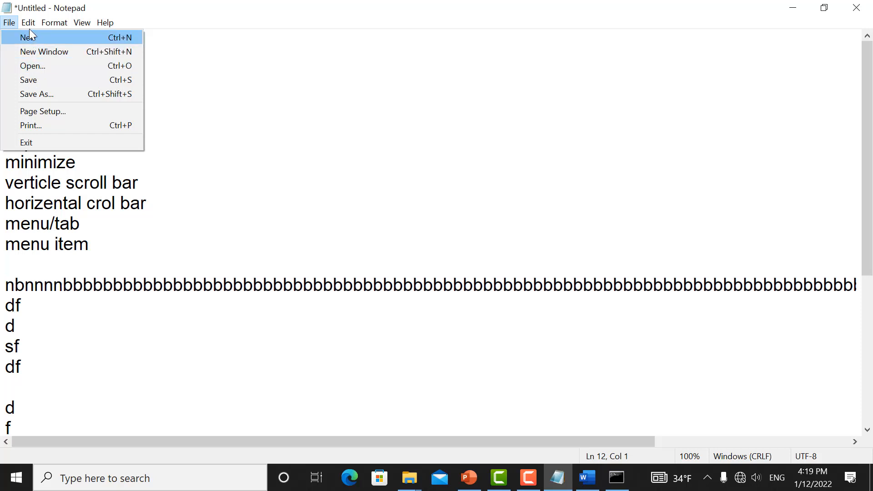
mouse_move(29, 22)
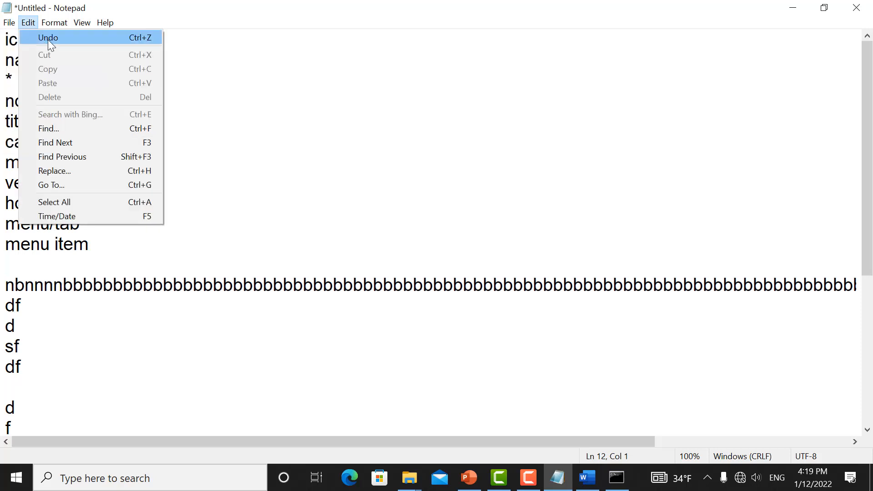
mouse_move(58, 26)
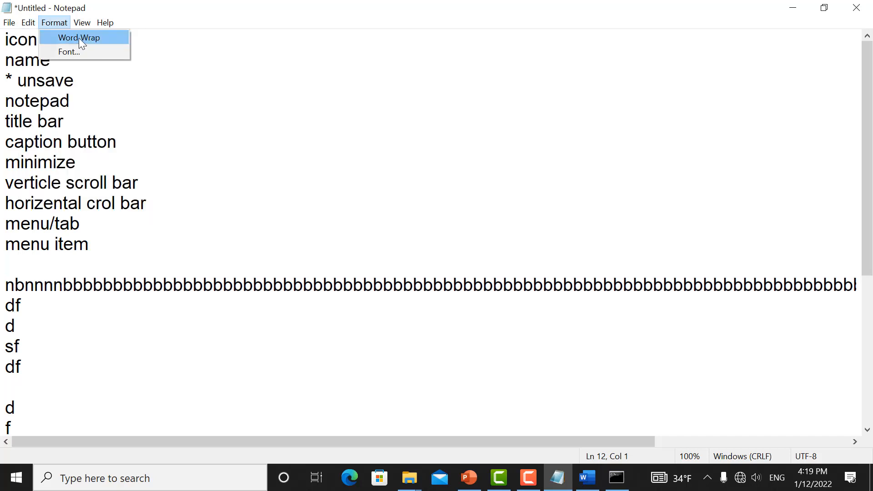
left_click(134, 125)
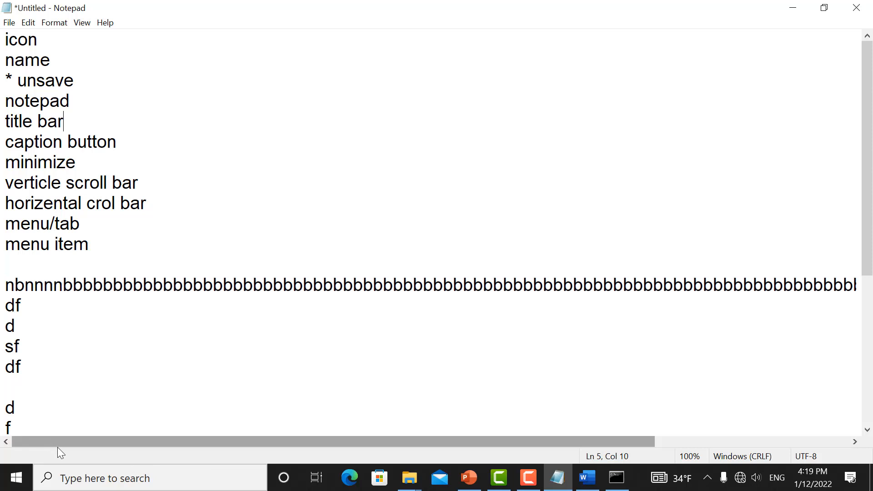
Enter "status bar" on the empty line below "menu item"
left_click(36, 268)
type("s")
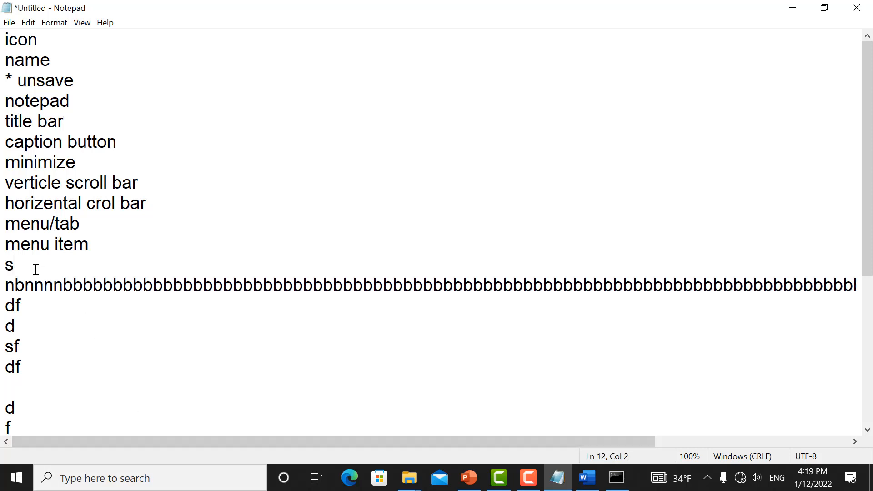
type("tatus bar")
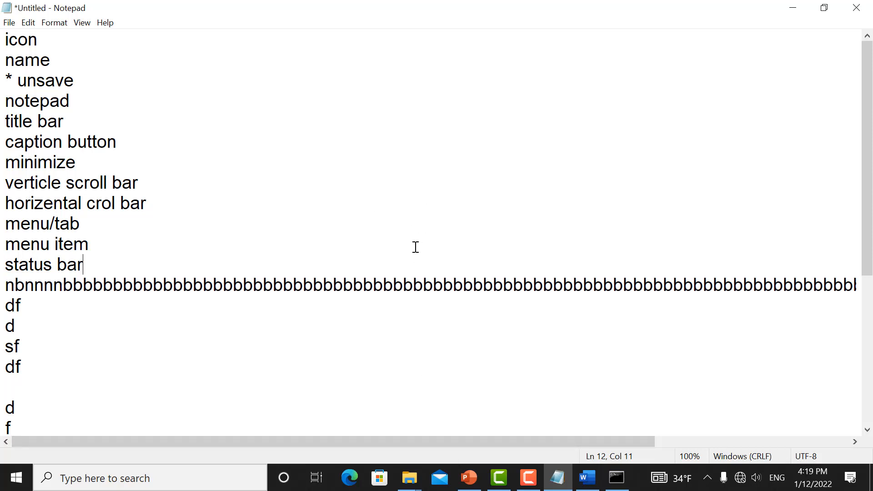
Save the document to the Desktop as a text file named "first" with ANSI encoding
left_click(10, 24)
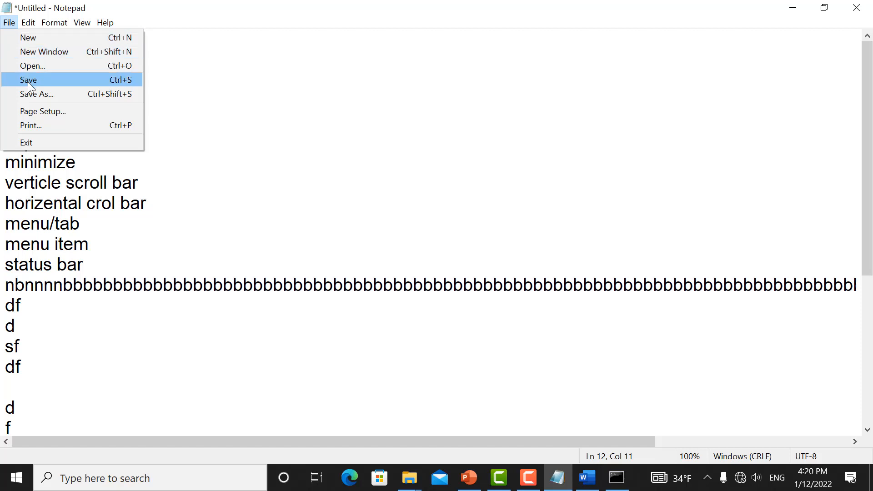
left_click(44, 91)
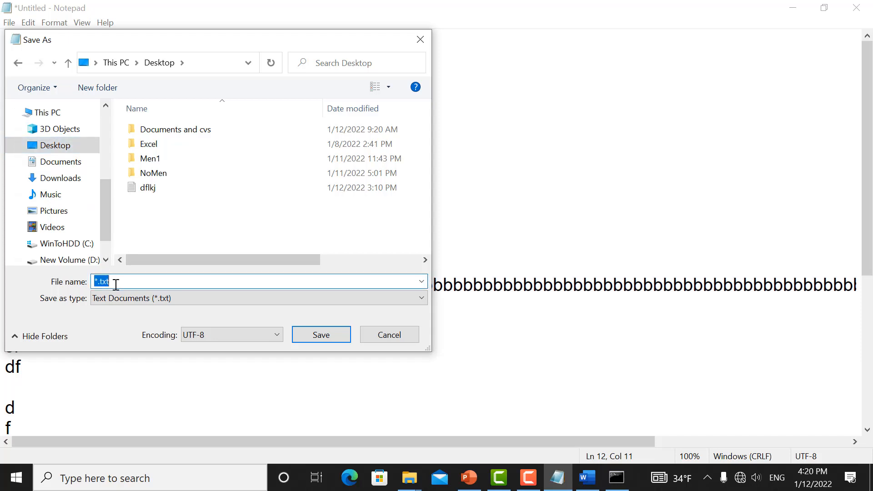
type("first")
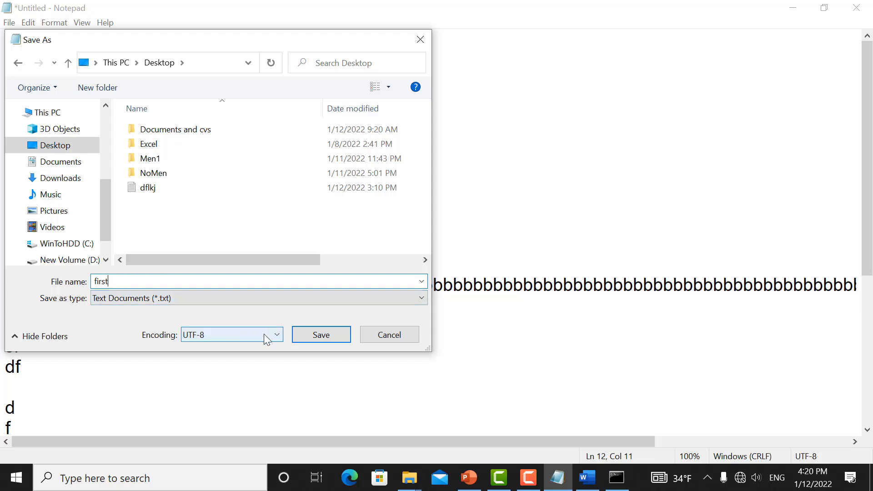
left_click(237, 337)
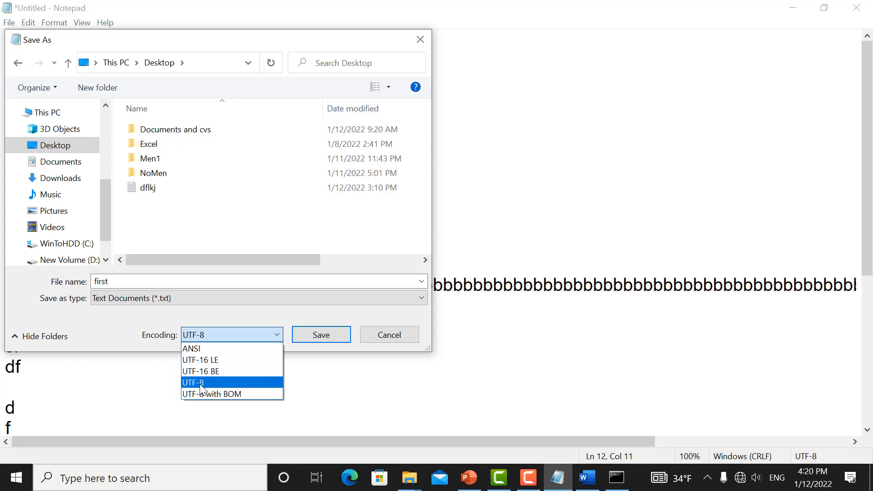
left_click(200, 346)
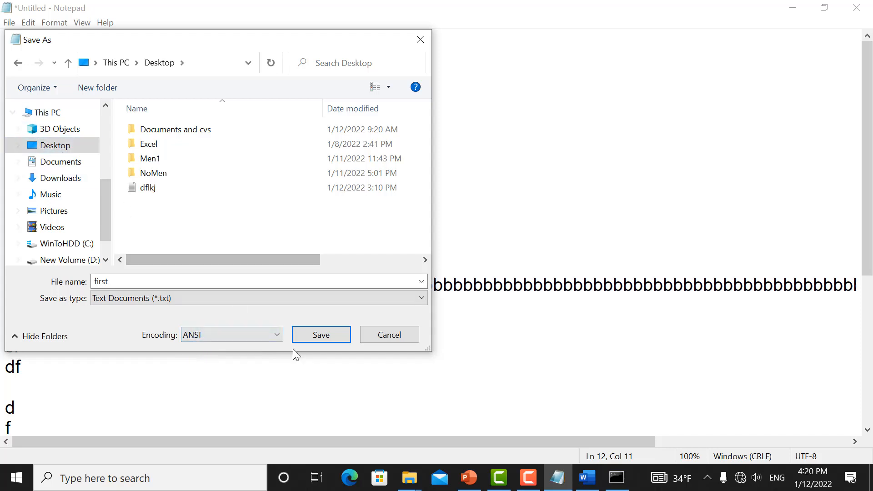
left_click(320, 335)
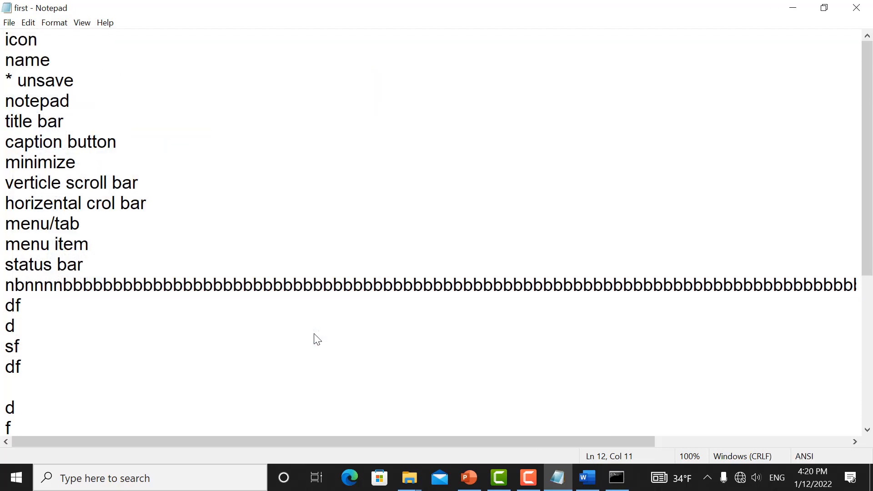
Show the desktop and open the properties of the "first" file to examine its file type and extension
key("super+d")
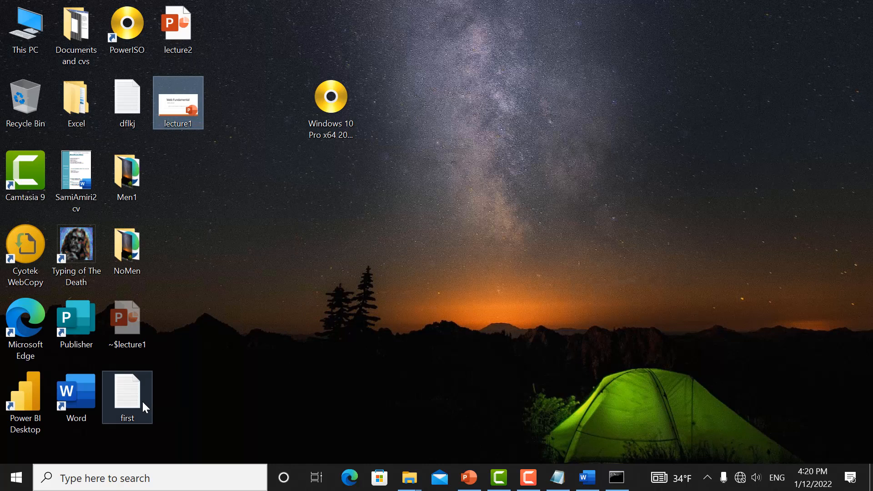
mouse_move(143, 406)
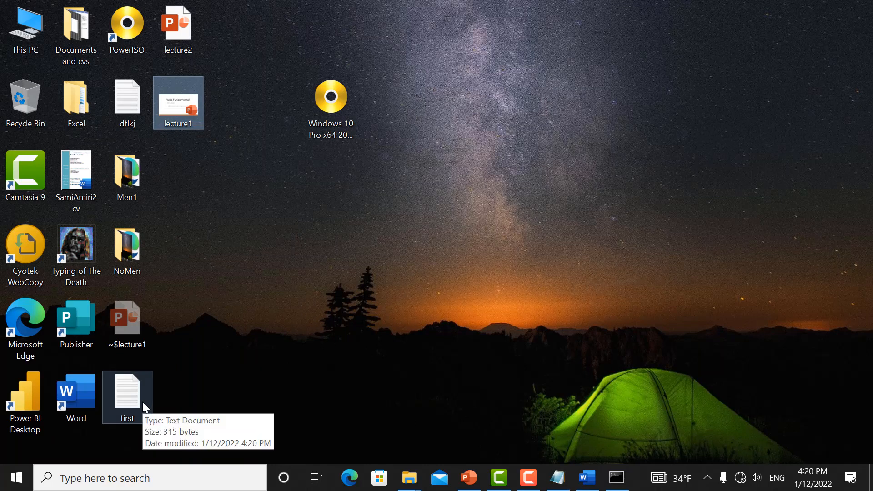
right_click(143, 402)
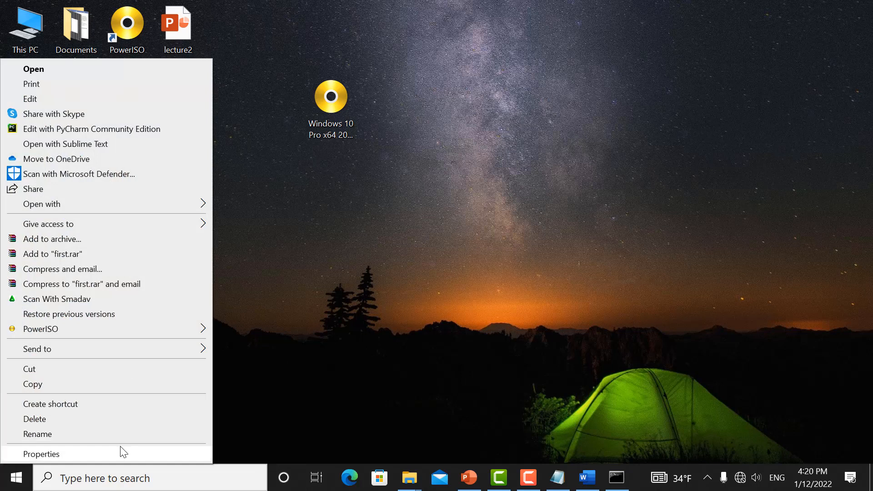
left_click(123, 452)
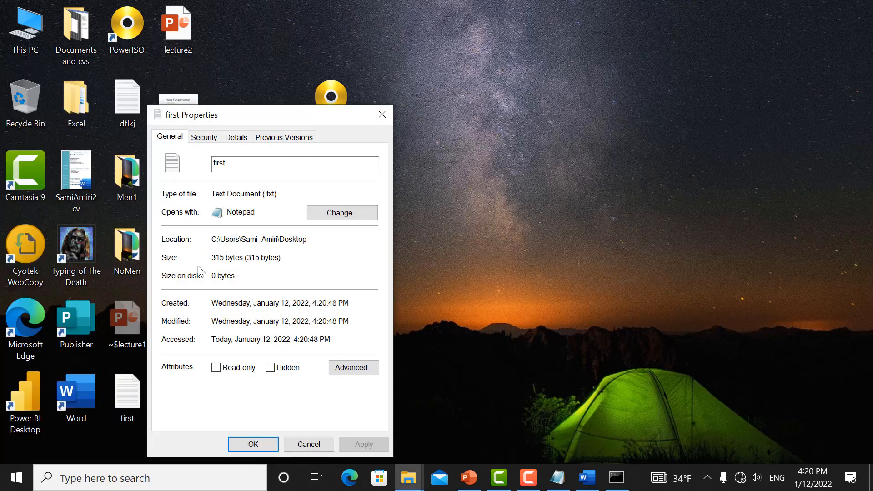
mouse_move(265, 195)
left_mouse_down()
mouse_move(280, 194)
mouse_move(263, 194)
left_mouse_up()
left_click(279, 194)
left_click(262, 195)
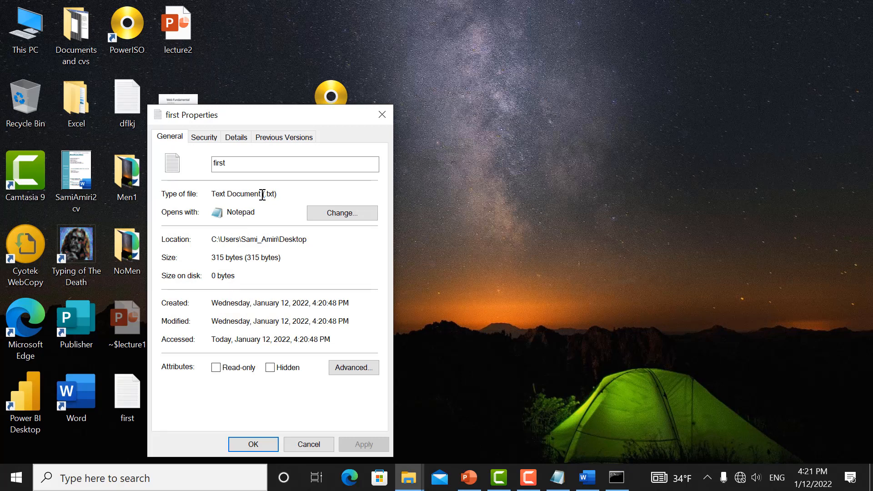
left_click(296, 169)
key("BackSpace")
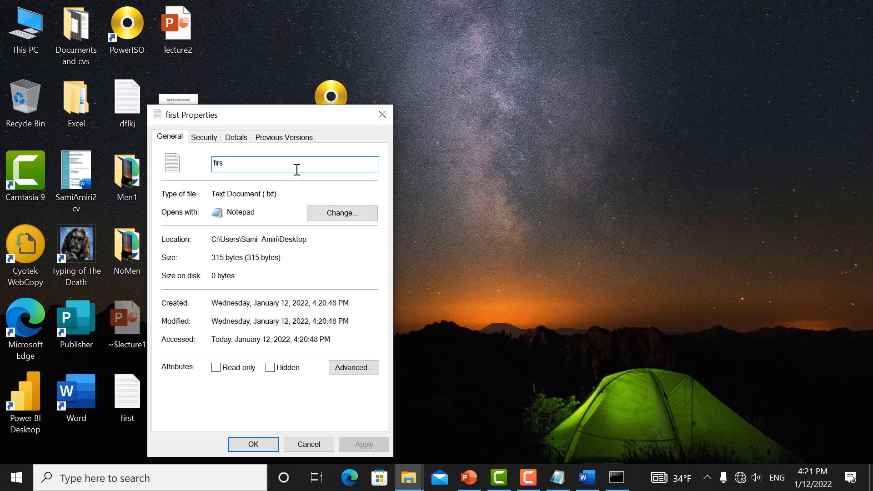
key("BackSpace")
key("BackSpace")
key("BackSpace")
key("BackSpace")
type("extension")
left_click(385, 119)
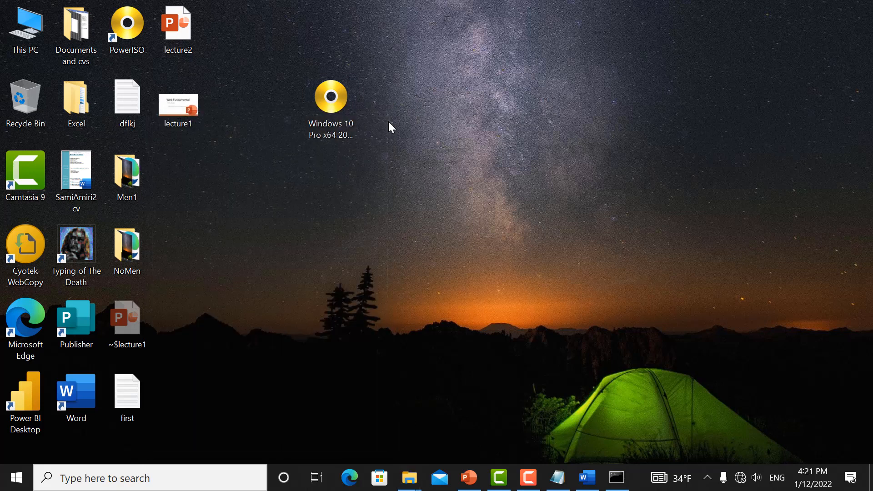
right_click(141, 415)
left_click(133, 409)
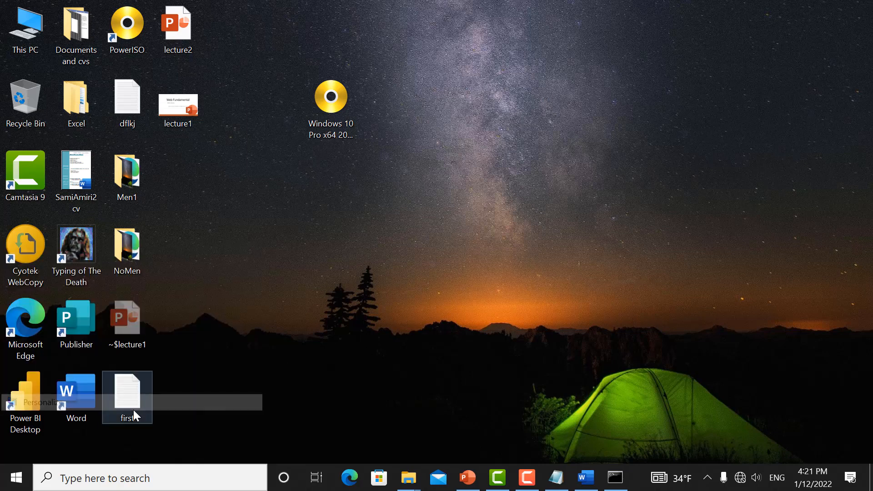
Close the desktop background settings and bring the "first" document back to the front
right_click(133, 410)
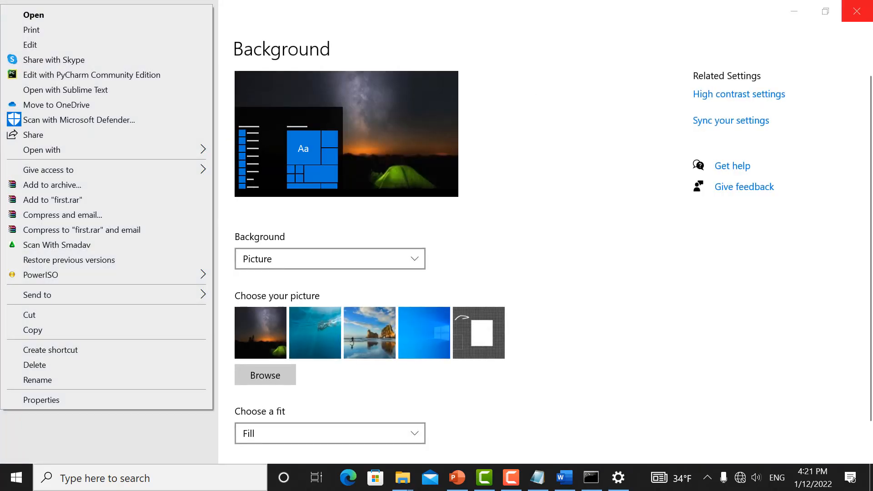
left_click(857, 11)
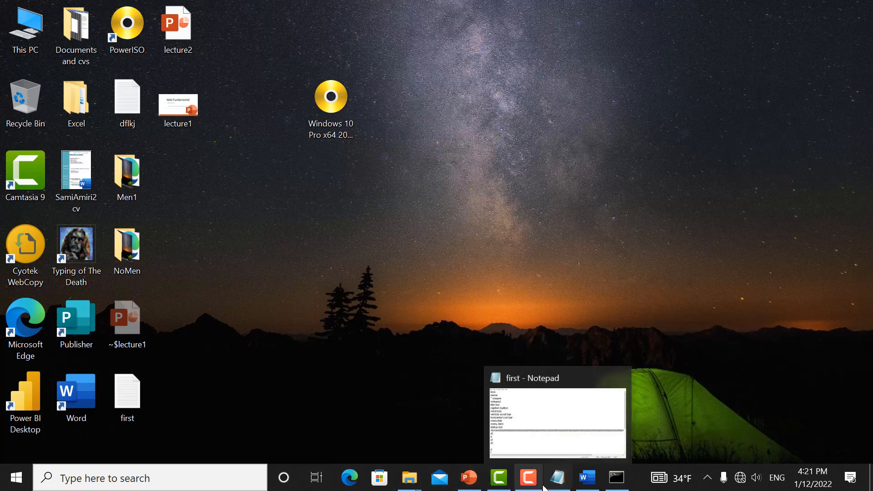
left_click(557, 477)
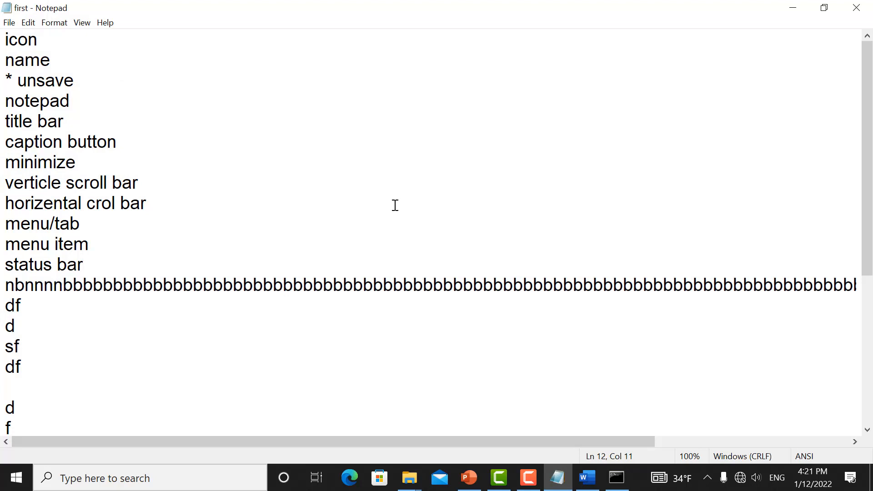
left_click(15, 24)
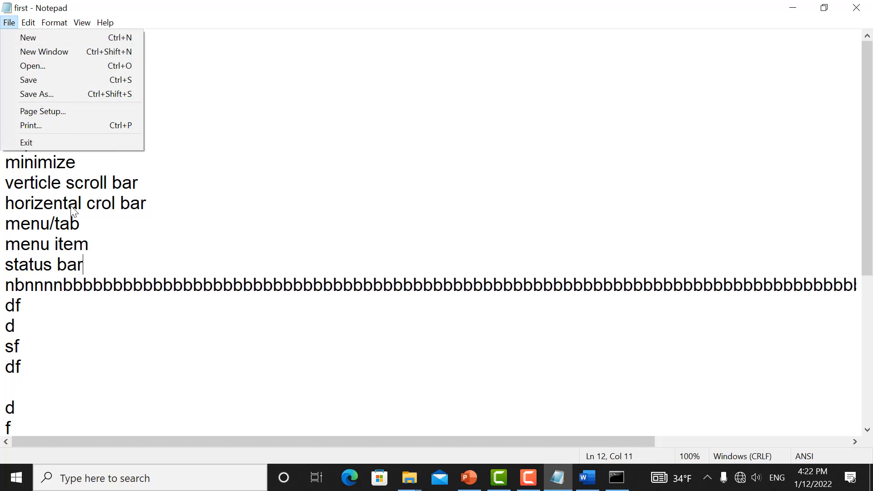
left_click(71, 207)
Insert four empty lines above "icon" at the start of the "first" document
left_click(5, 40)
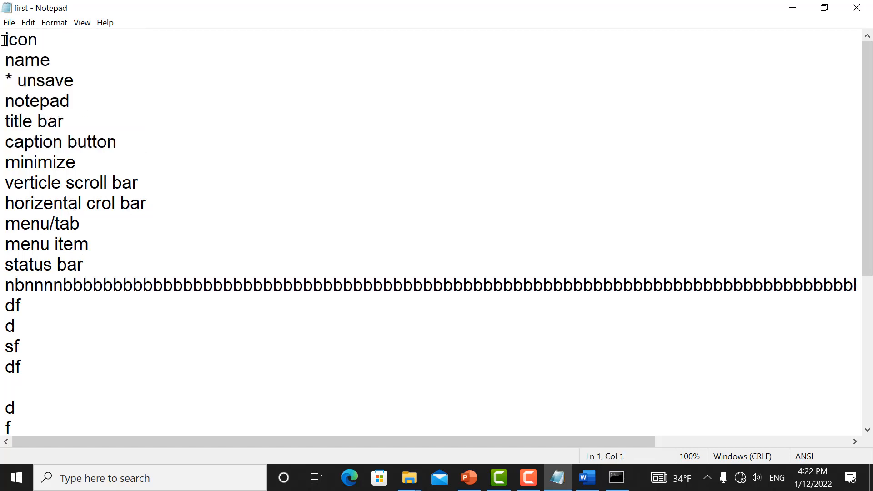
key("Return")
key("Return")
key("Return")
key("Return")
key("Up")
key("Up")
key("Up")
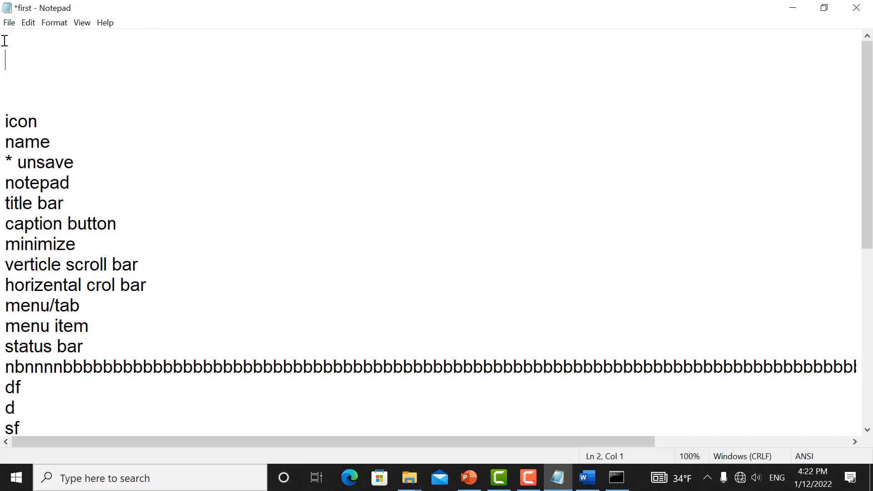
key("Up")
Start a new document without saving the changes to the "first" file
left_click(9, 24)
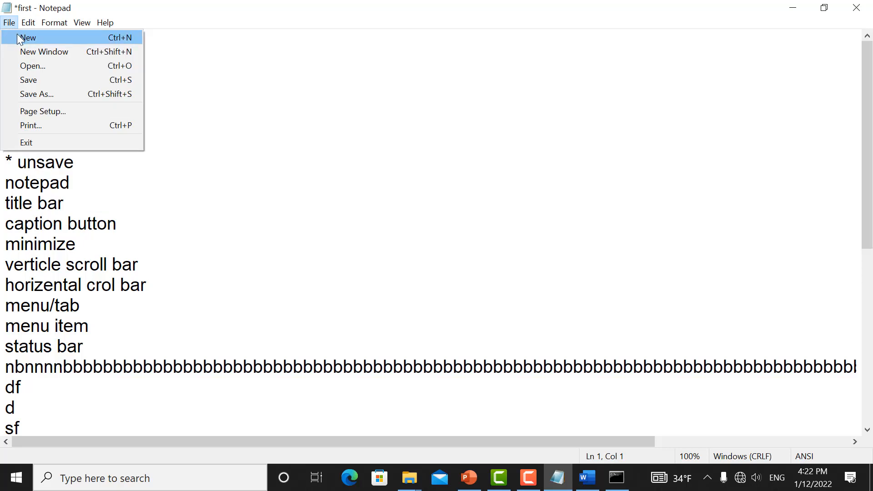
left_click(17, 38)
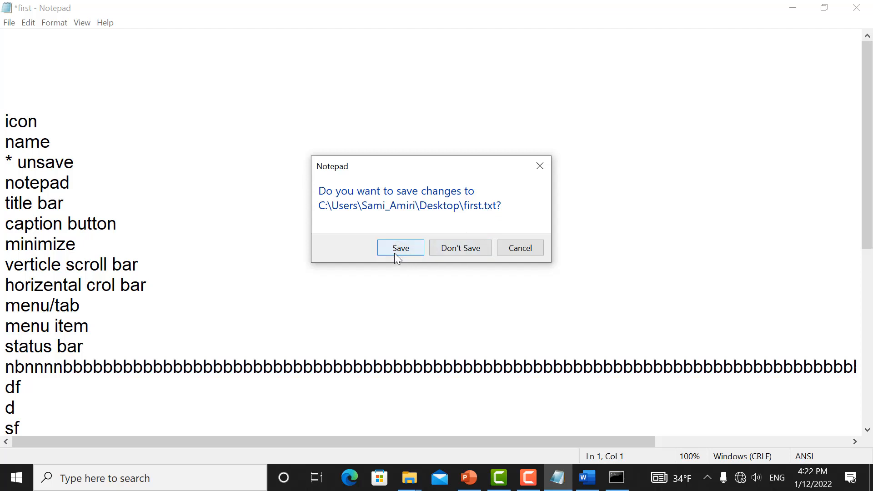
left_click(460, 248)
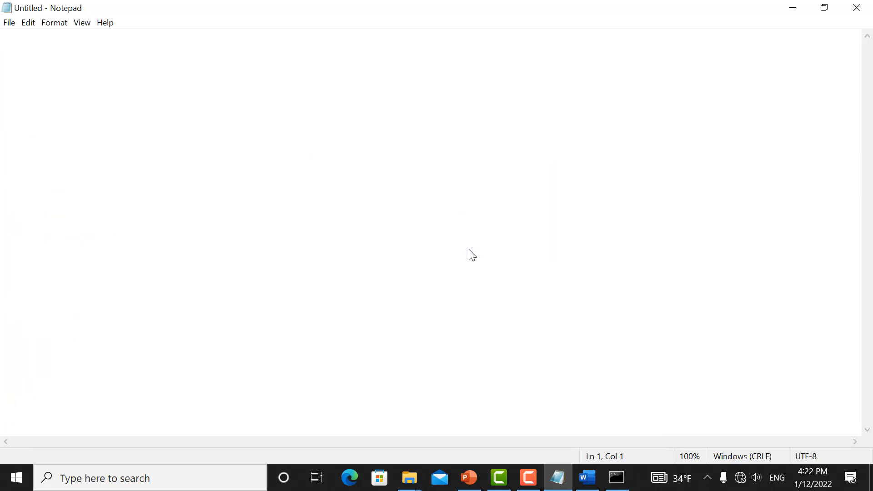
Enter three lines in the new document: "jflksdjfkls", "sklfjsdkfj" and "shortcut"
type("jflksdjfkls")
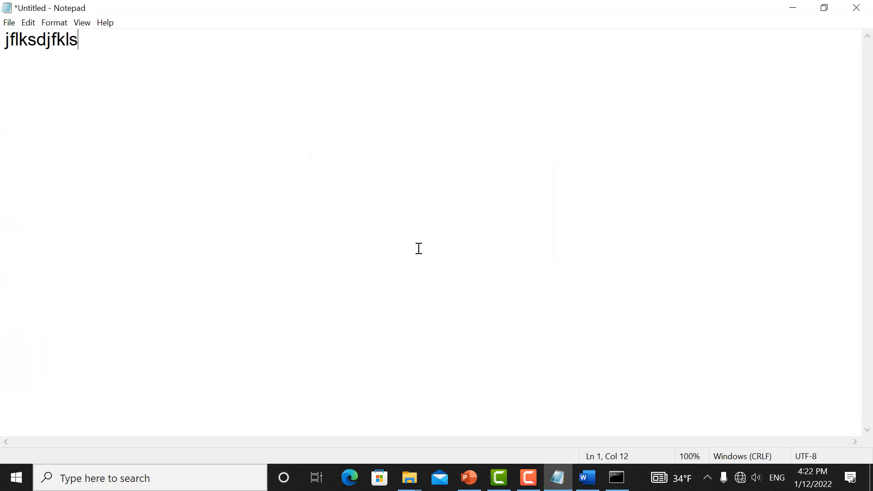
key("Return")
type("sklfjsdkfj")
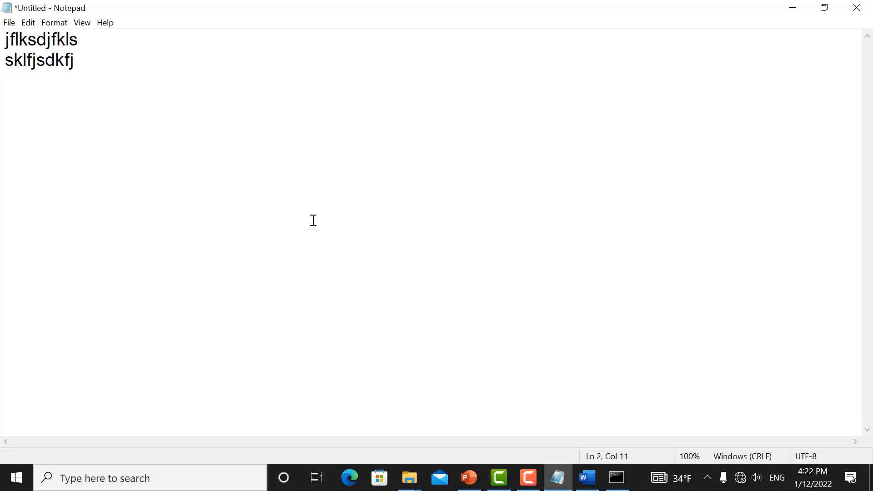
key("Return")
type("shortcut")
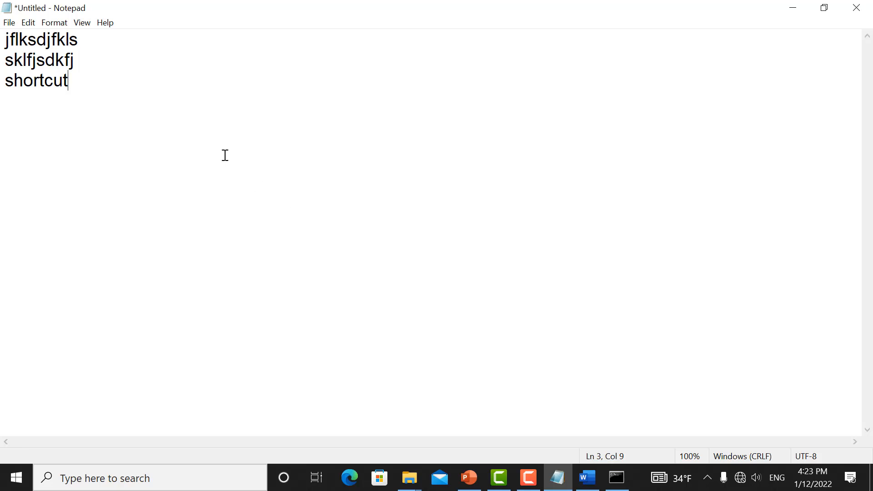
Examine the file commands and their keyboard shortcuts, cancelling the request to save the untitled document
left_click(9, 23)
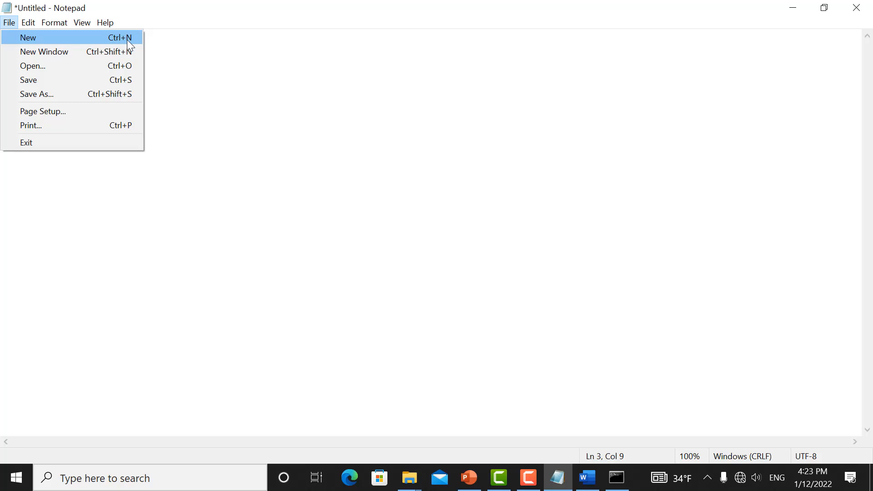
left_click(177, 50)
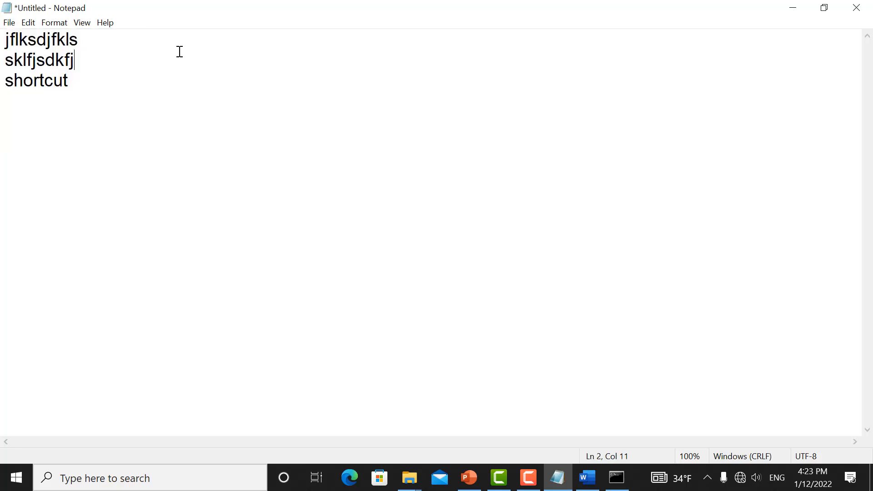
left_click(47, 84)
left_click(112, 113)
key("alt+F4")
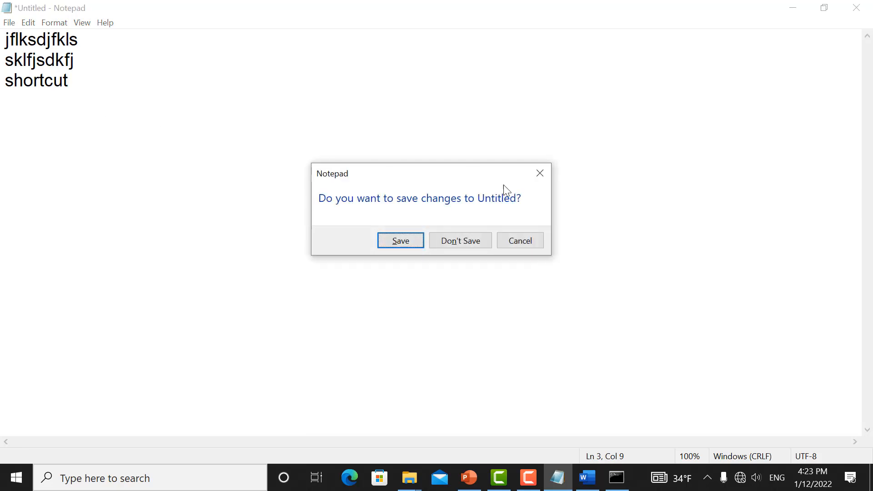
left_click(532, 177)
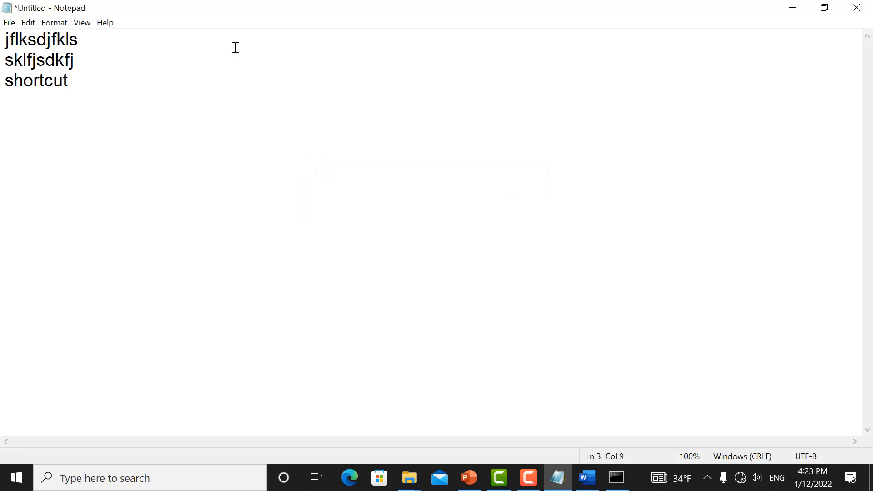
left_click(9, 23)
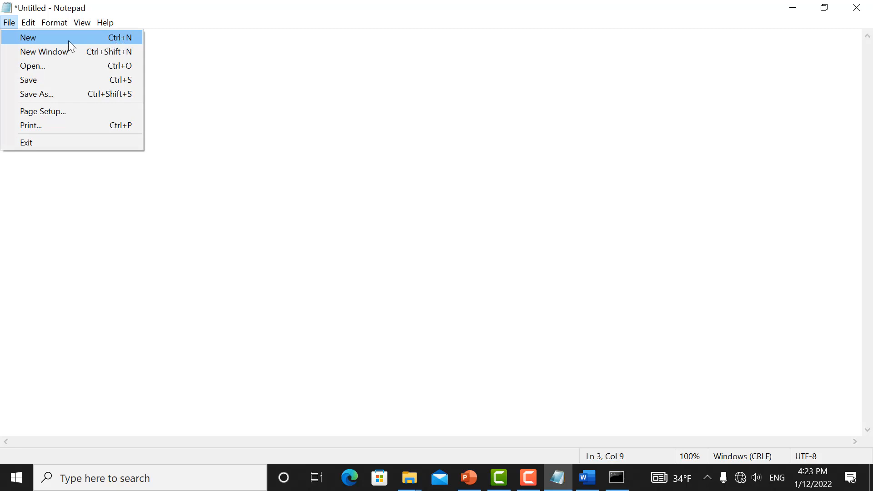
left_click(144, 53)
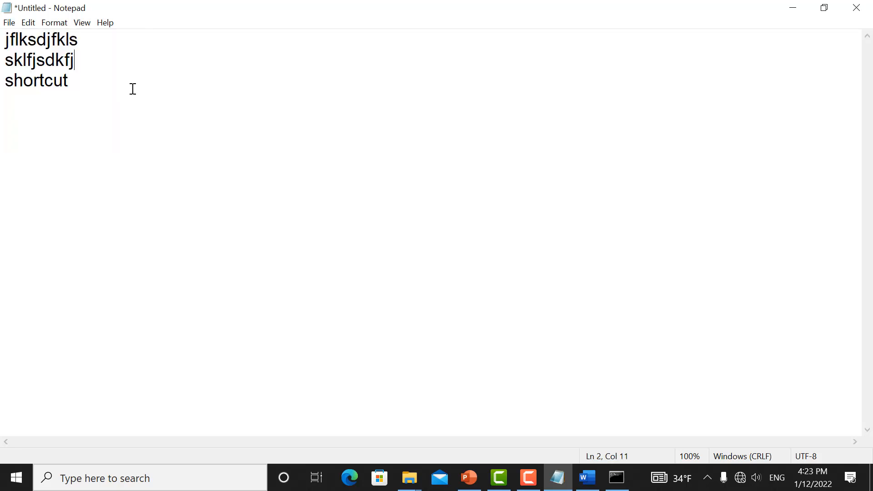
Add the line "hotkeys" below "shortcut", followed by an empty line
key("Down")
key("Return")
type("hotkey")
key("BackSpace")
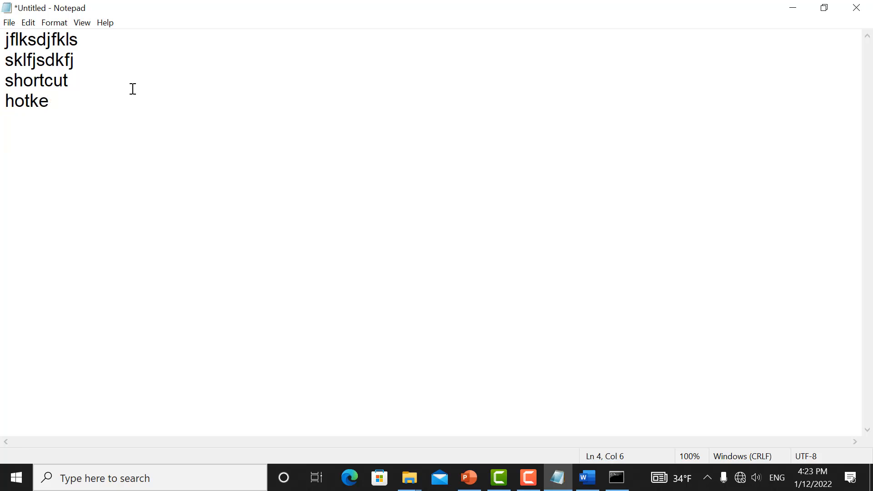
type("ys")
key("Return")
Try the access keys of the file commands by requesting a new document, and cancel without saving or discarding the text
key("alt")
key("alt+f")
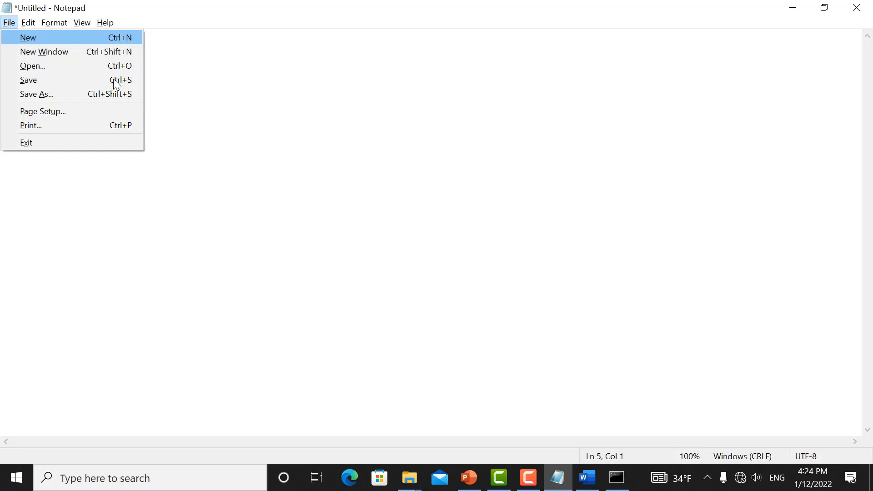
left_click(238, 154)
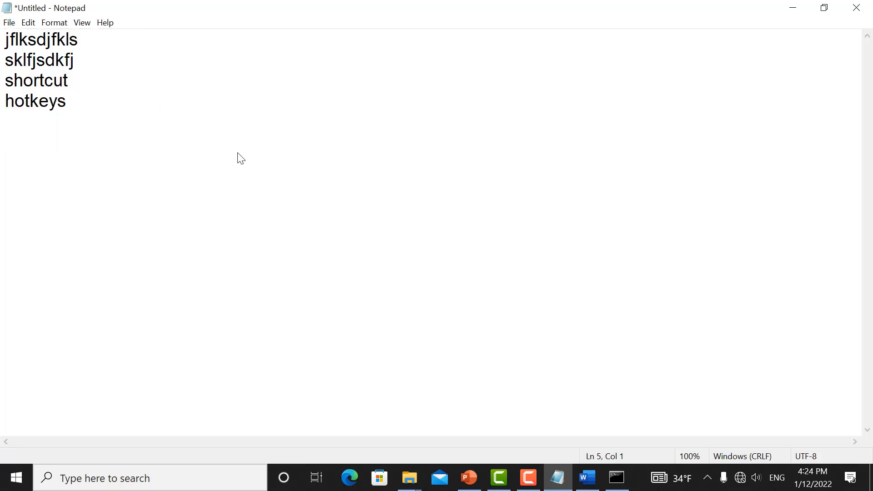
key("alt")
key("f")
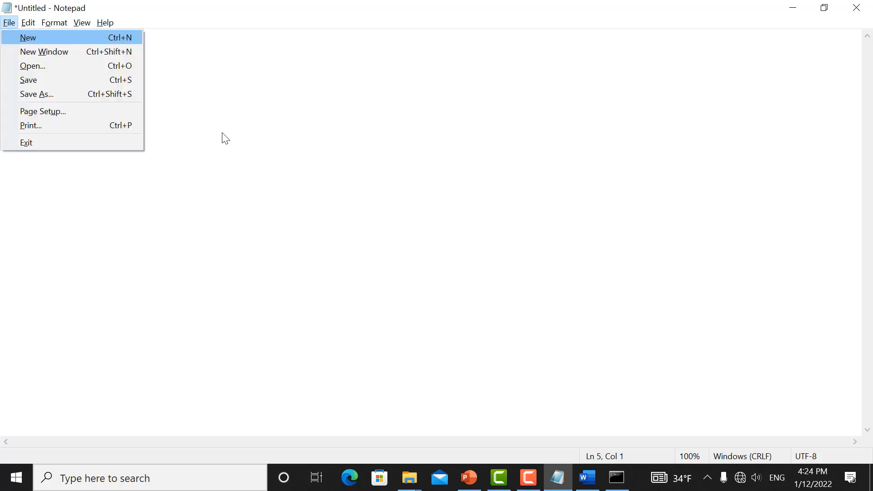
left_click(25, 41)
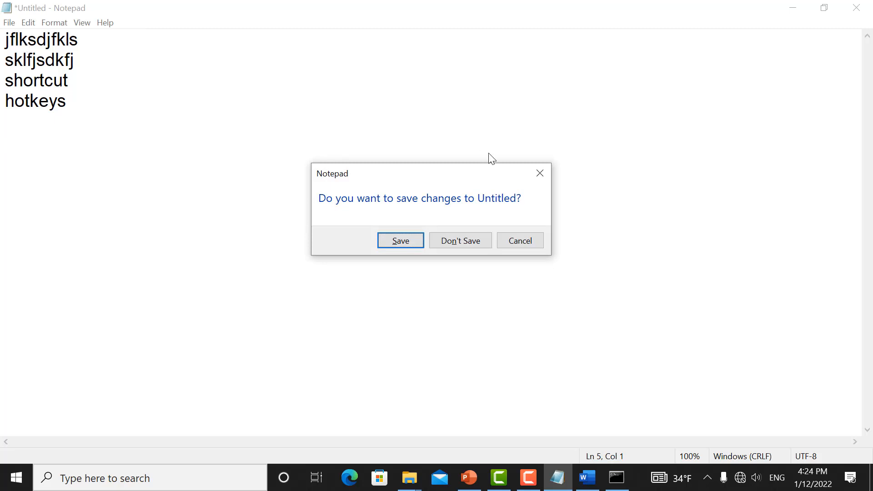
left_click(540, 174)
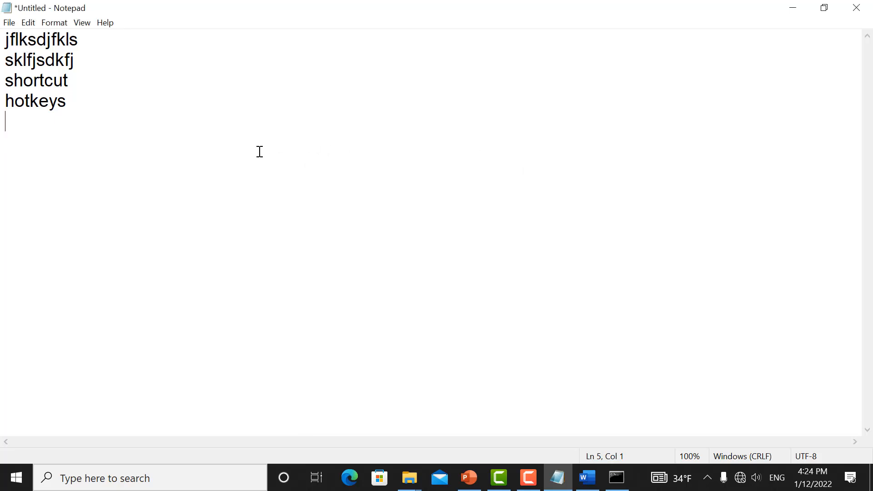
Examine the edit commands and the file commands, including New Window, without running any of them
key("alt")
left_click(26, 28)
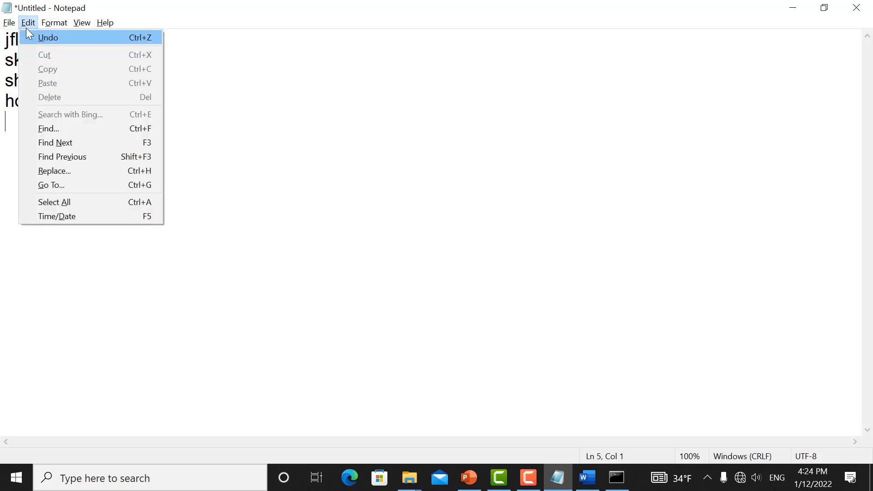
left_click(207, 128)
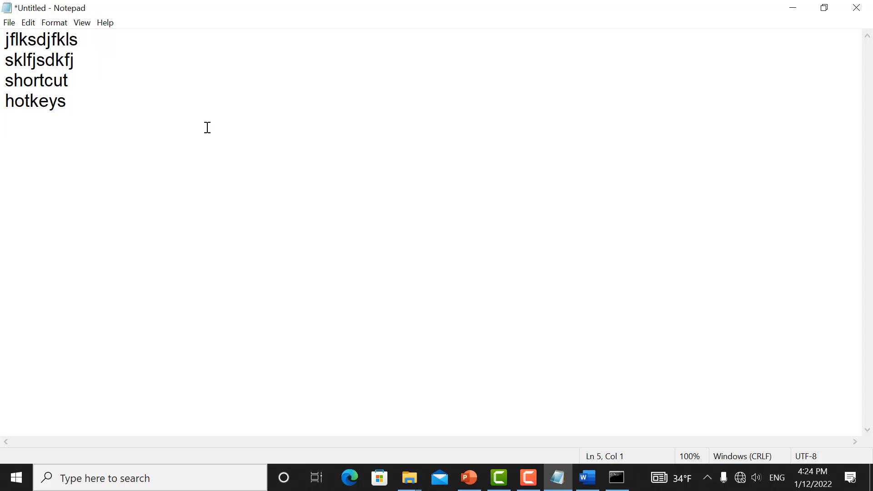
key("alt")
left_click(30, 81)
left_click(10, 23)
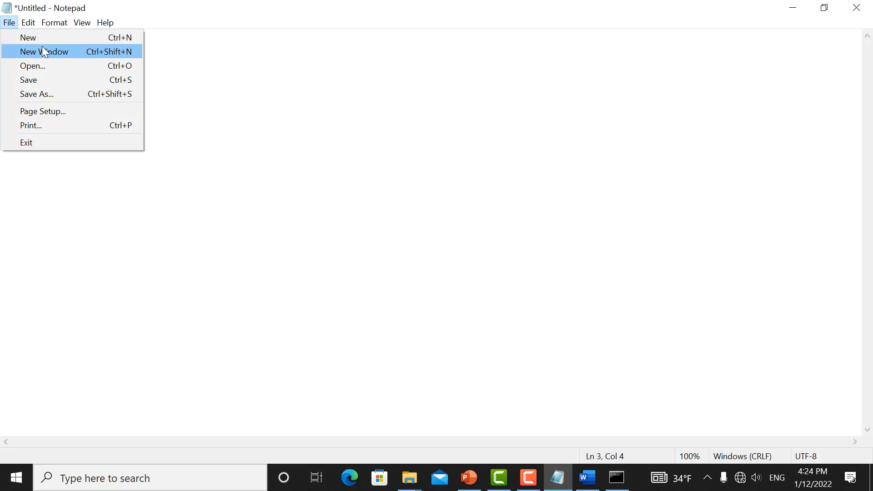
left_click(173, 91)
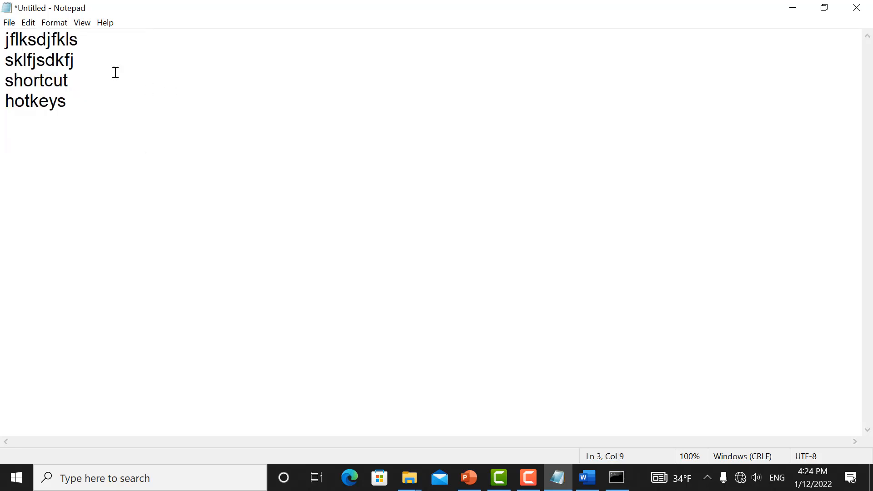
Open a second, empty Notepad window, move it away from the screen corner and minimize it
left_click(9, 22)
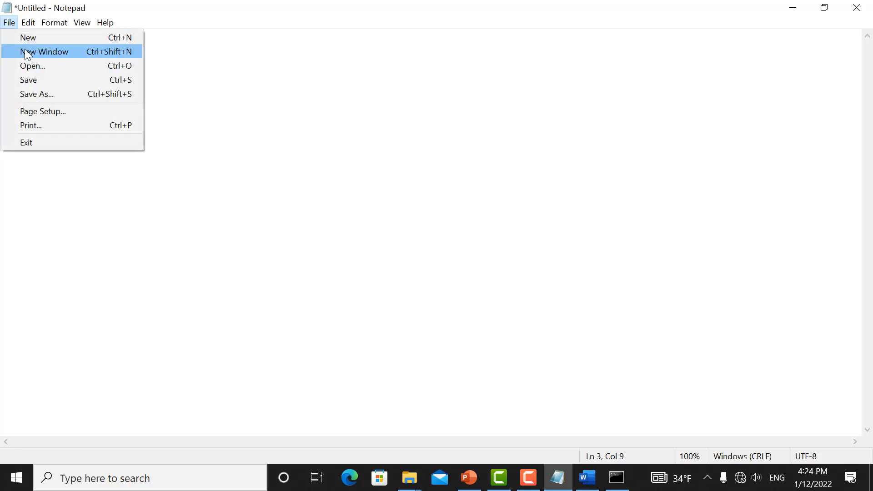
left_click(24, 50)
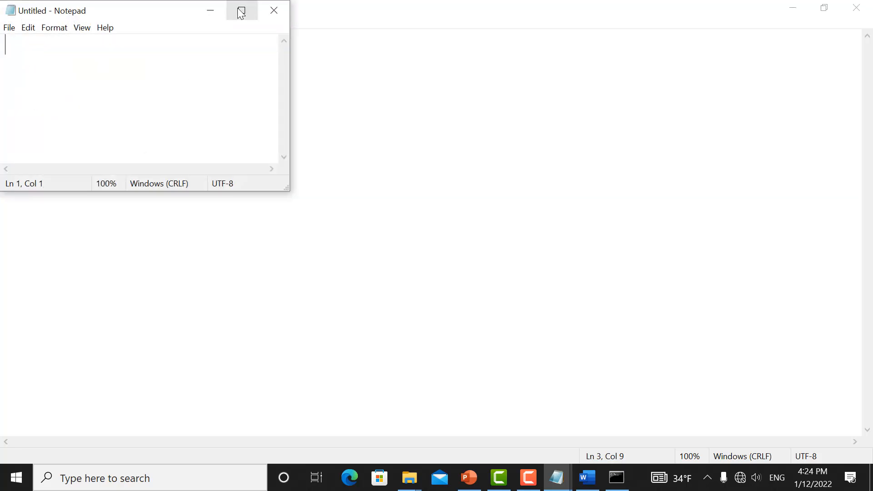
left_click_drag(181, 17, 332, 190)
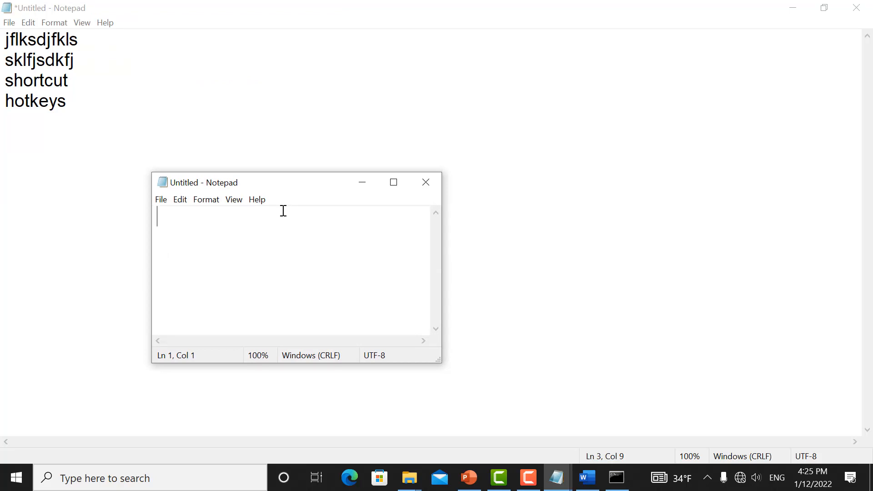
left_click(361, 182)
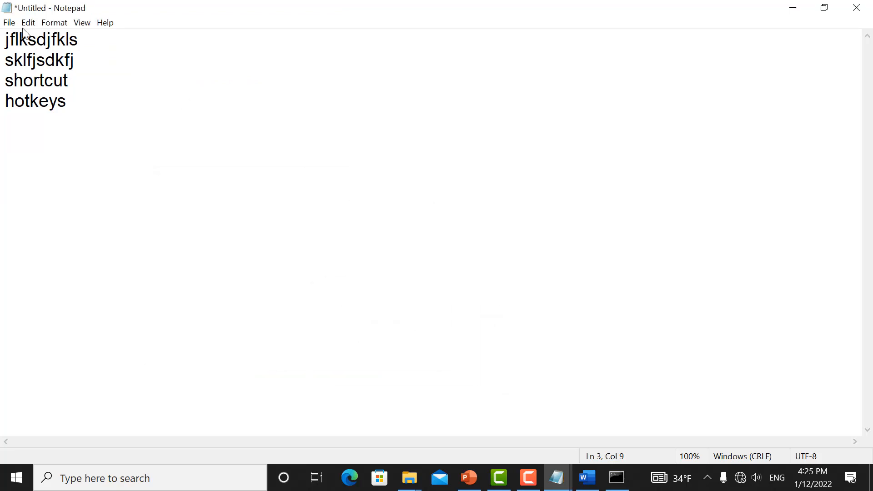
Open the text file "first" from the Desktop, discarding the unsaved text
left_click(9, 22)
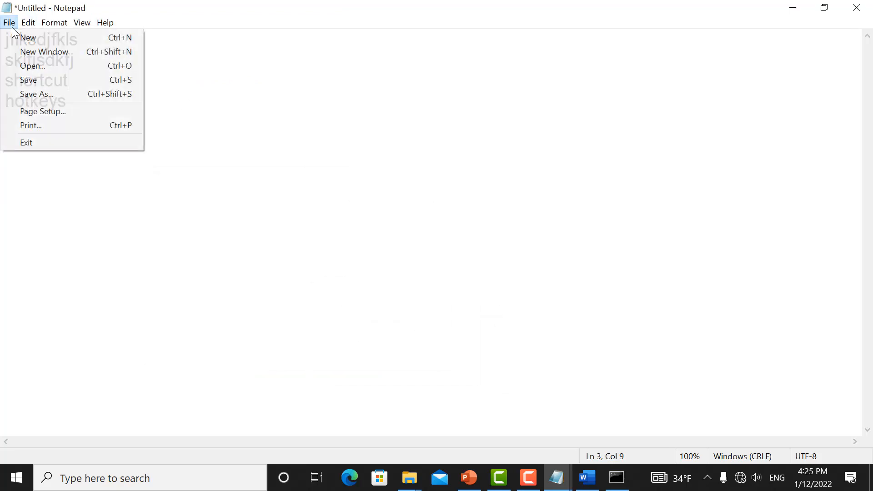
left_click(40, 67)
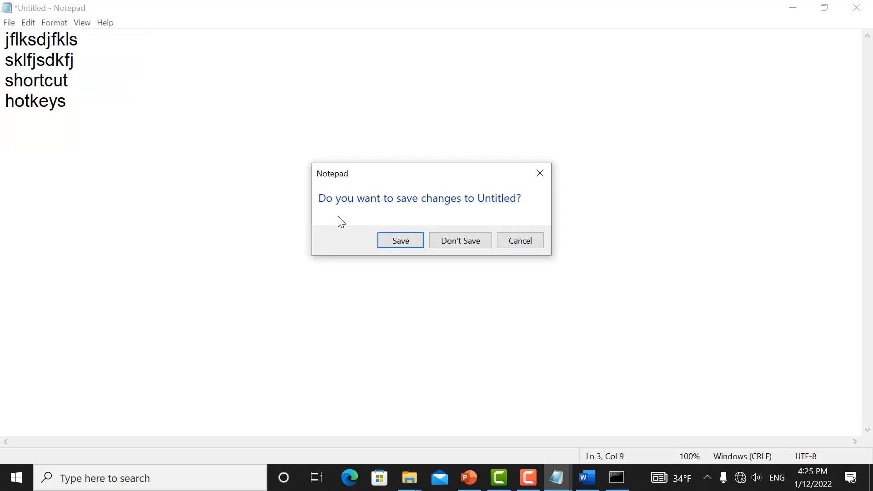
left_click(445, 245)
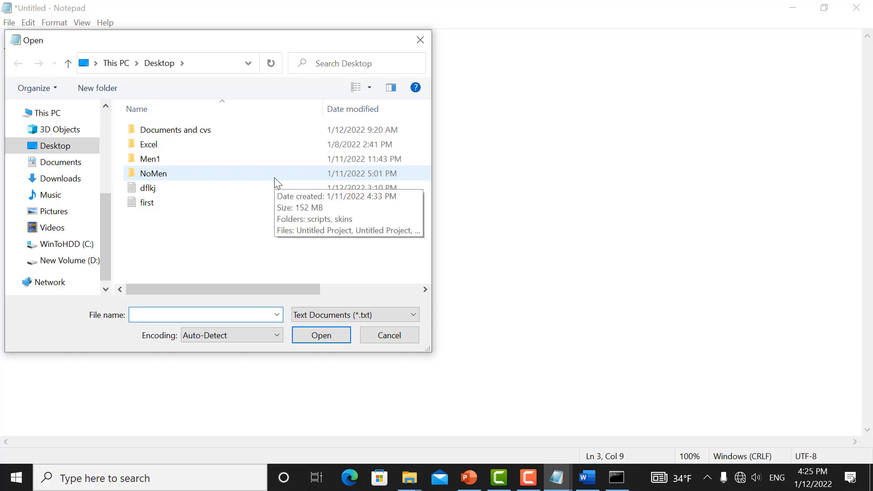
left_click(150, 190)
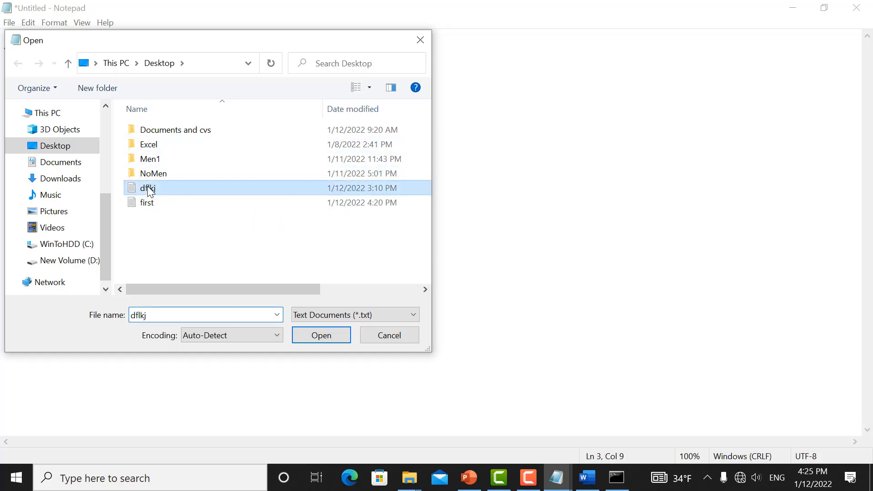
left_click(151, 210)
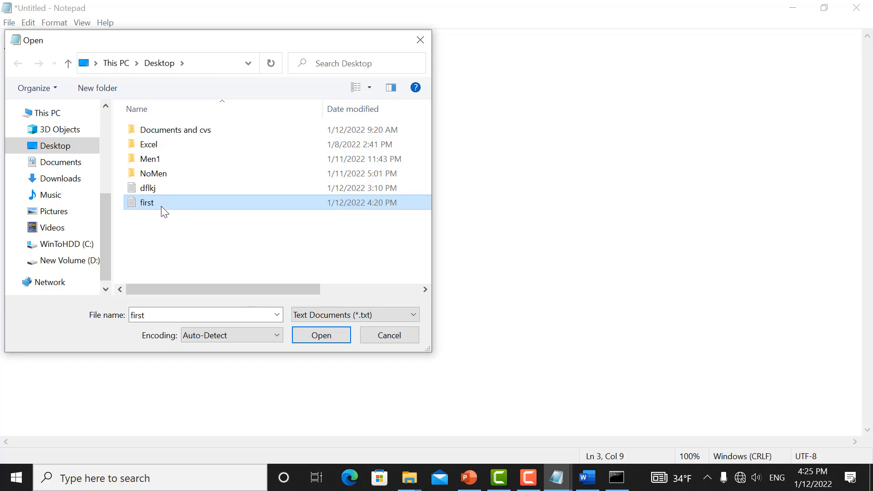
left_click(319, 335)
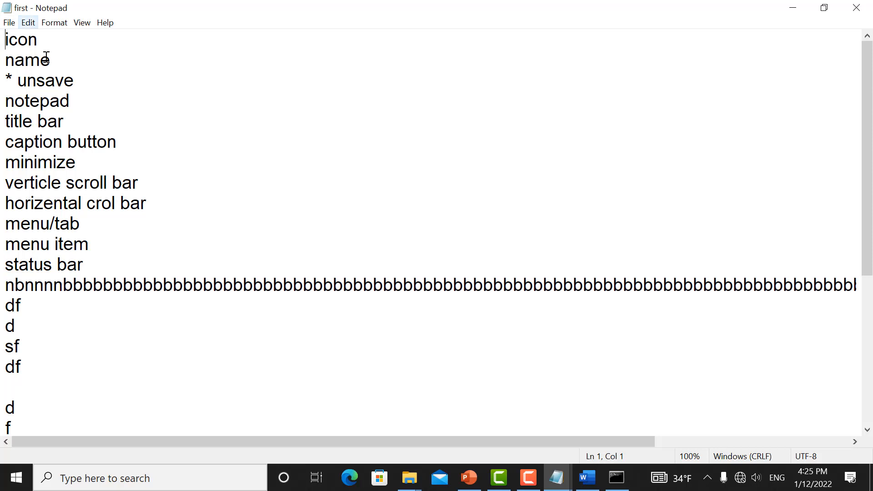
left_click(27, 81)
left_click(31, 121)
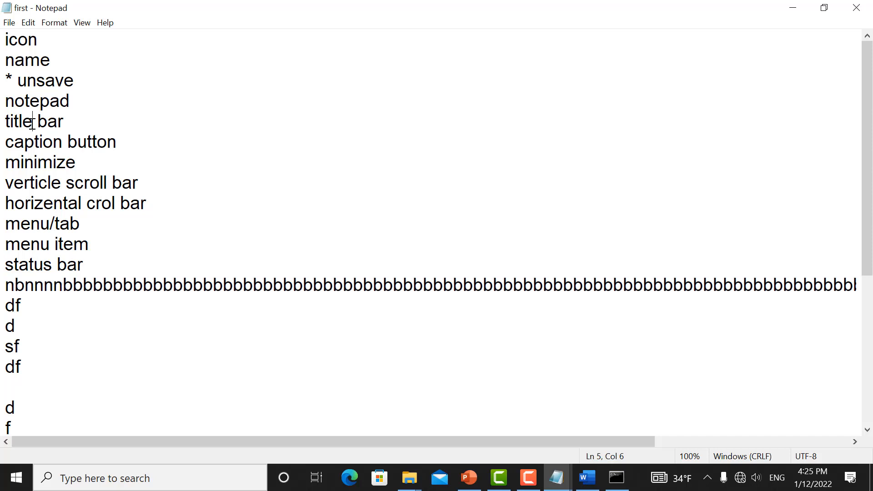
Open the text file "dflkj" from the Desktop and save it
left_click(9, 24)
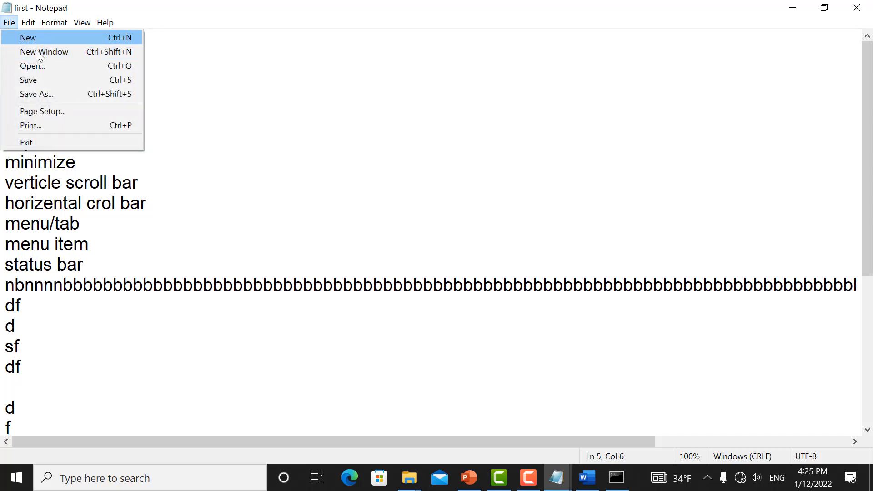
left_click(38, 68)
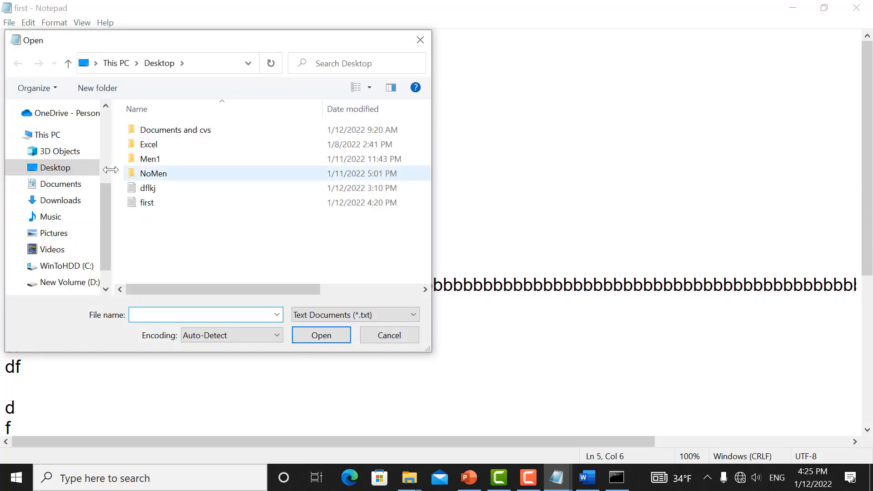
double_click(179, 193)
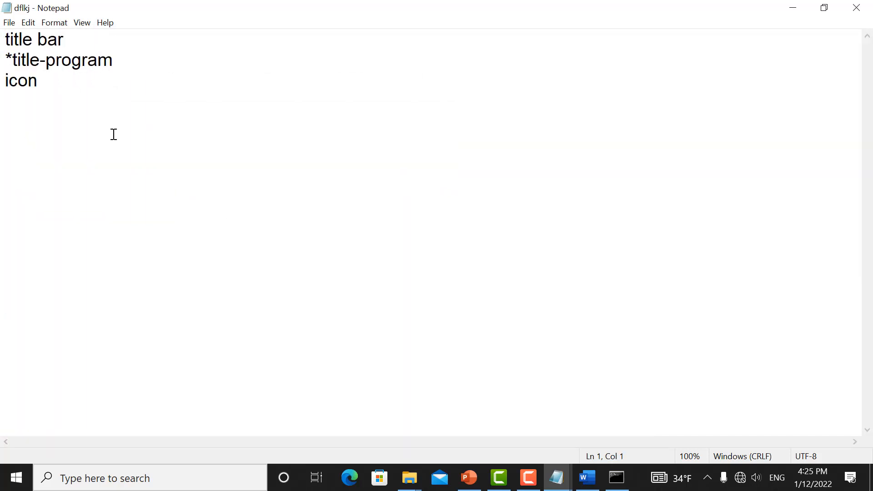
left_click(9, 22)
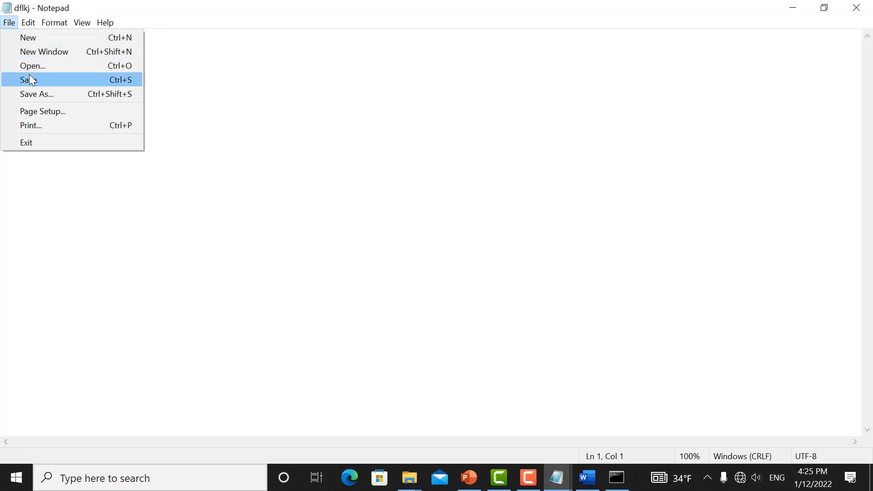
left_click(30, 78)
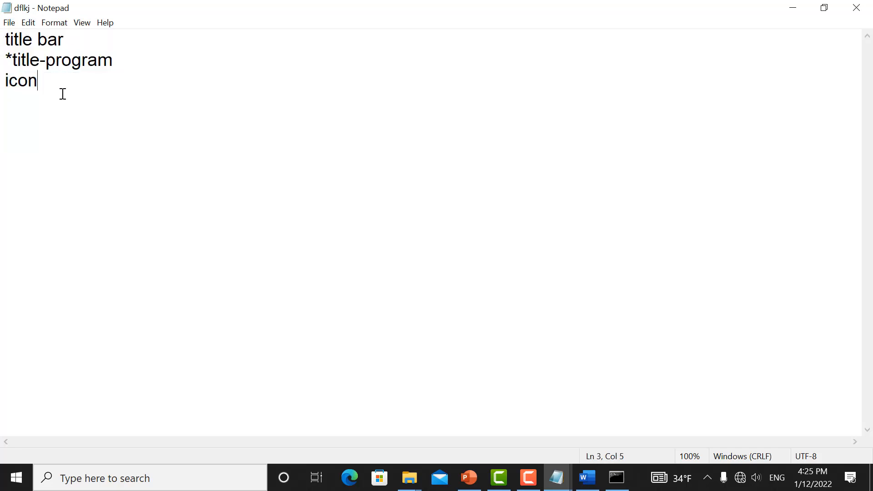
Add the lines "kjhjkh" and "mnbnnbmjk" below "icon" and save the changes to the file
key("Return")
type("kjhjkh")
key("Return")
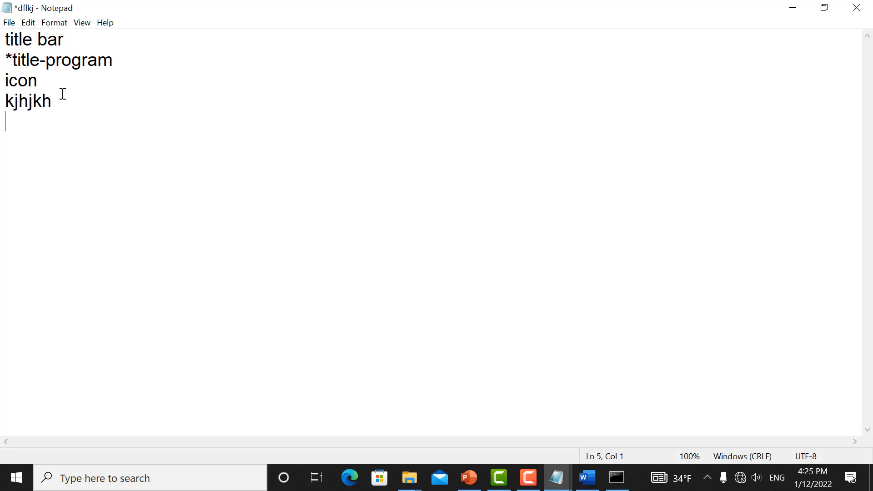
type("mnbnnb")
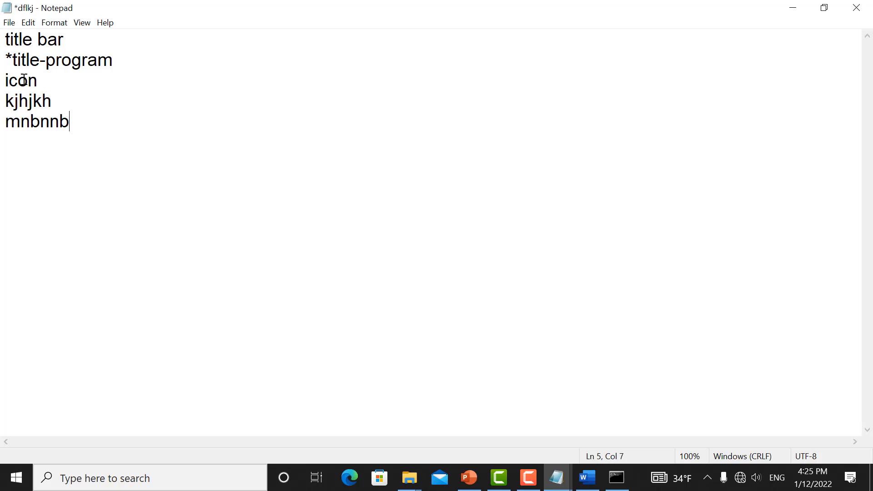
type("mjk")
key("Return")
left_click(18, 38)
left_click(9, 22)
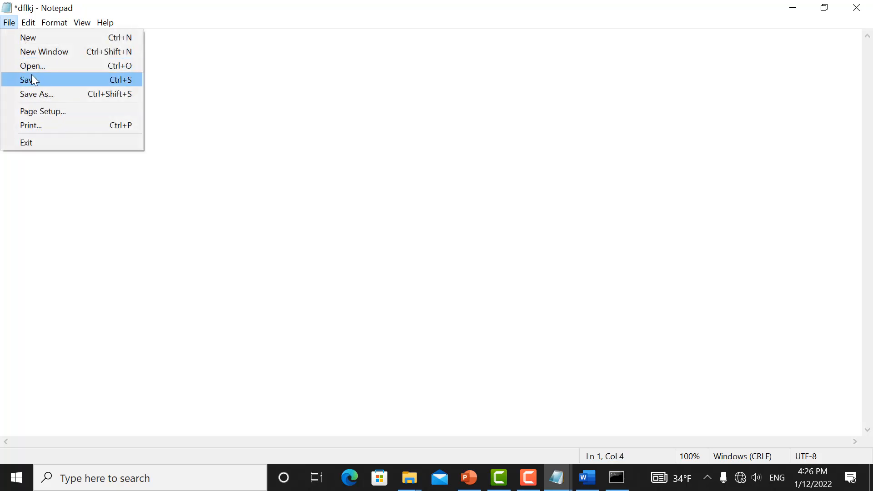
left_click(31, 78)
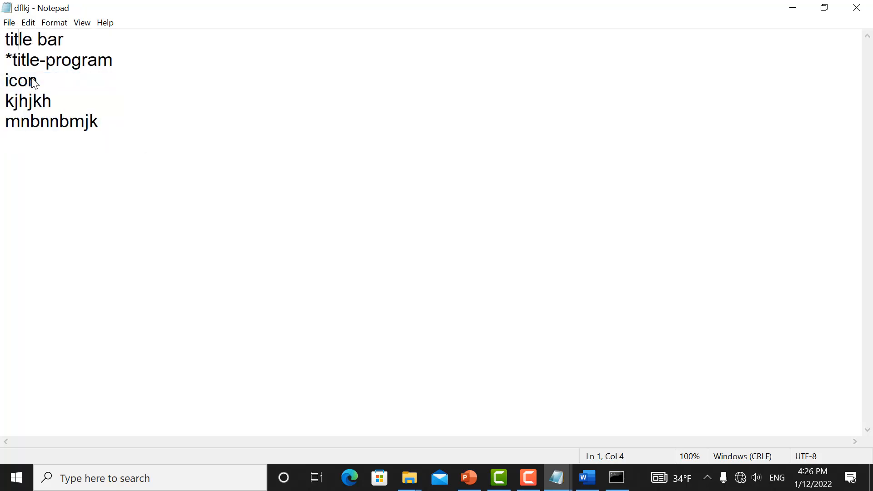
Try saving a copy as "dflkjdsfsdjk", view the encoding choices, and cancel
left_click(69, 121)
left_click(9, 23)
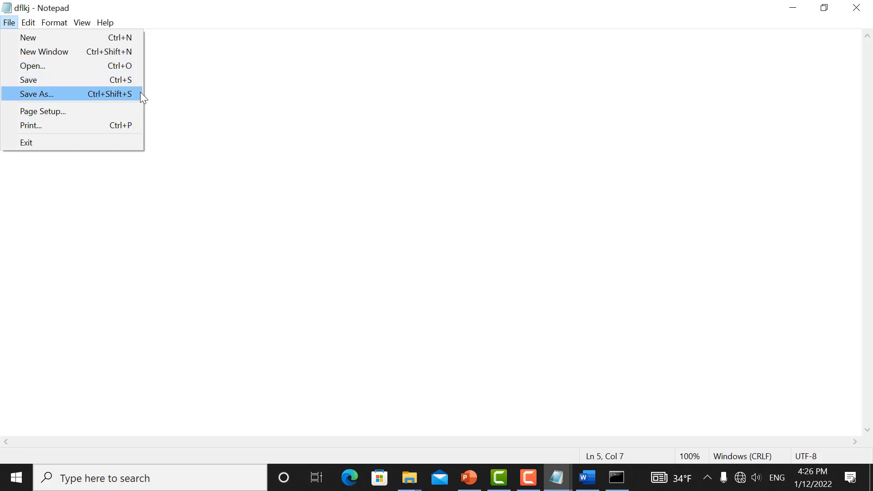
left_click(100, 95)
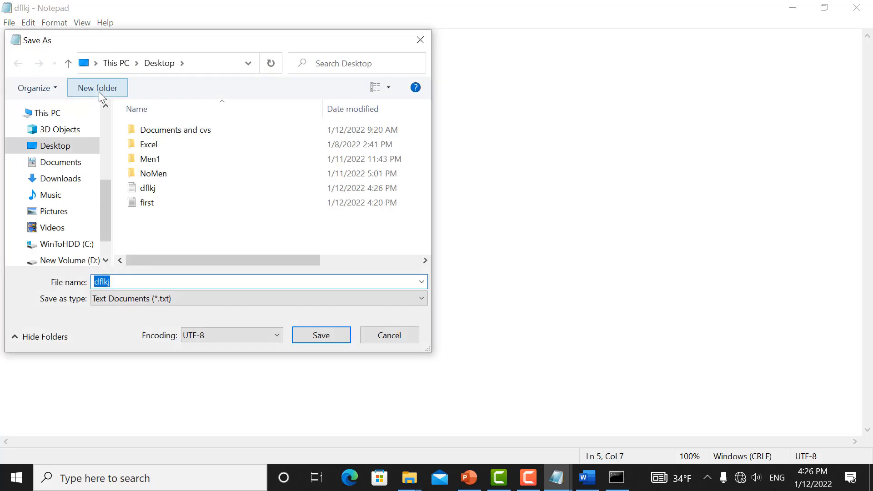
left_click(125, 279)
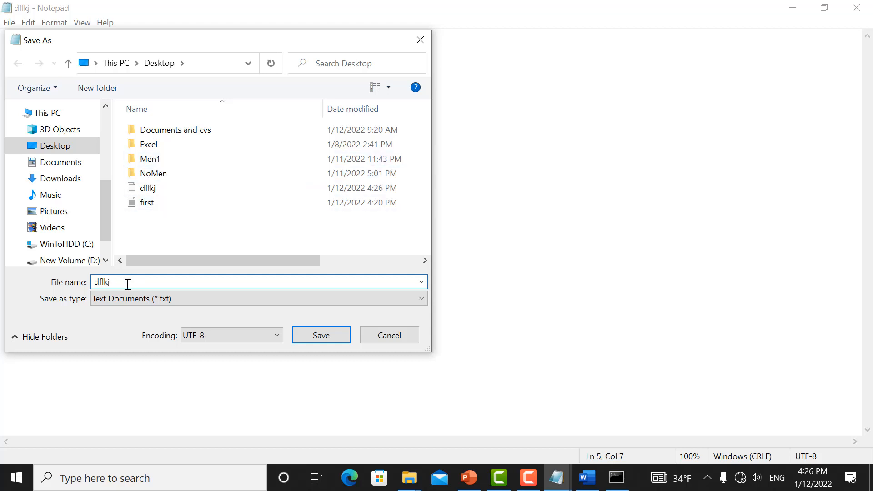
type("dsfsdjk")
left_click(220, 334)
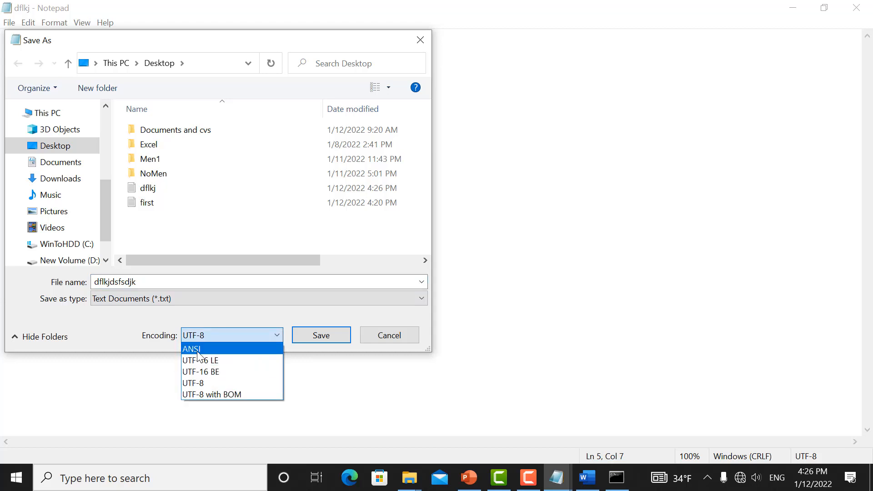
left_click(387, 337)
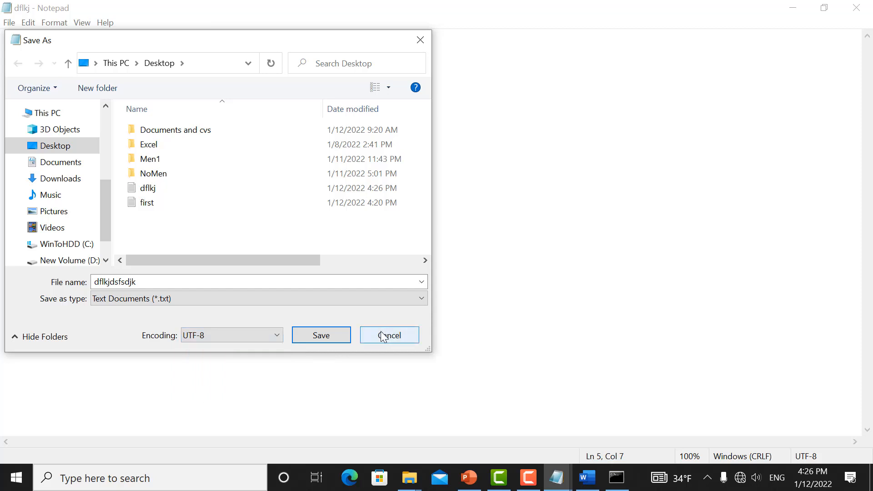
left_click(389, 336)
Put "mjk" on its own line and insert the Dari text "سیتسبسیابنتسیب سیبنتسینتابسیب" in front of it
key("Return")
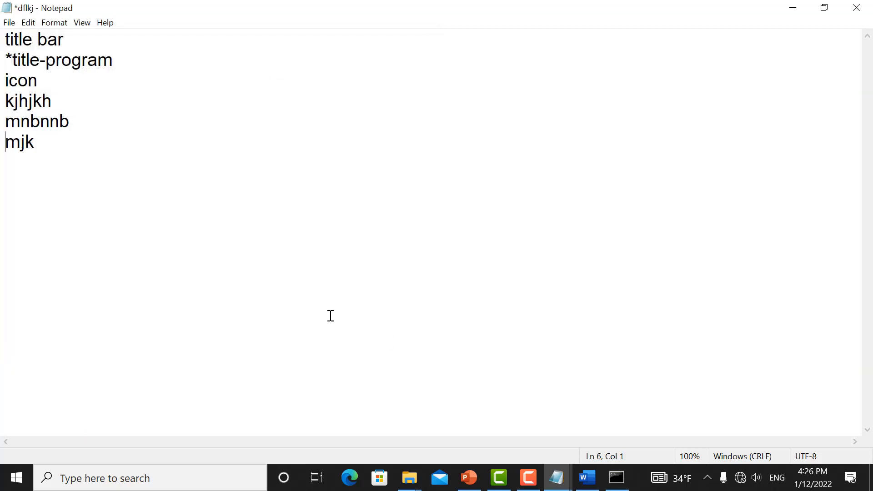
key("alt+shift")
type("سیتسبسیابنتسیب سیین")
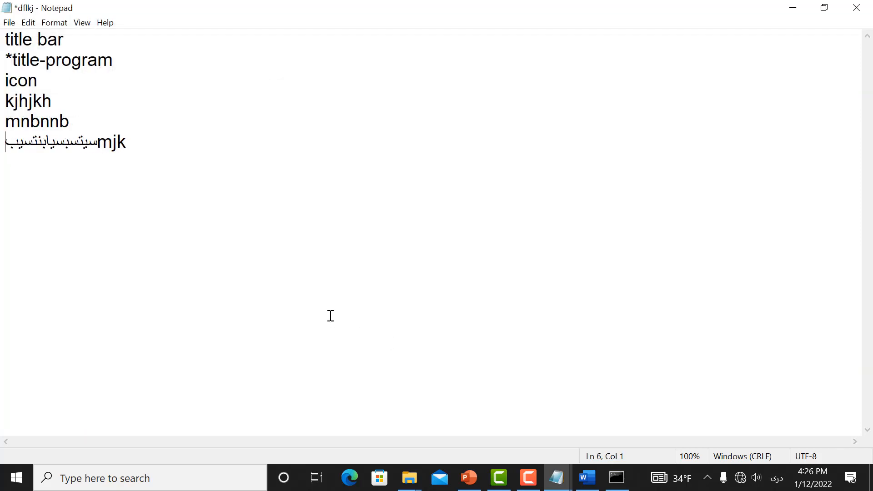
type("تسینتابسیب")
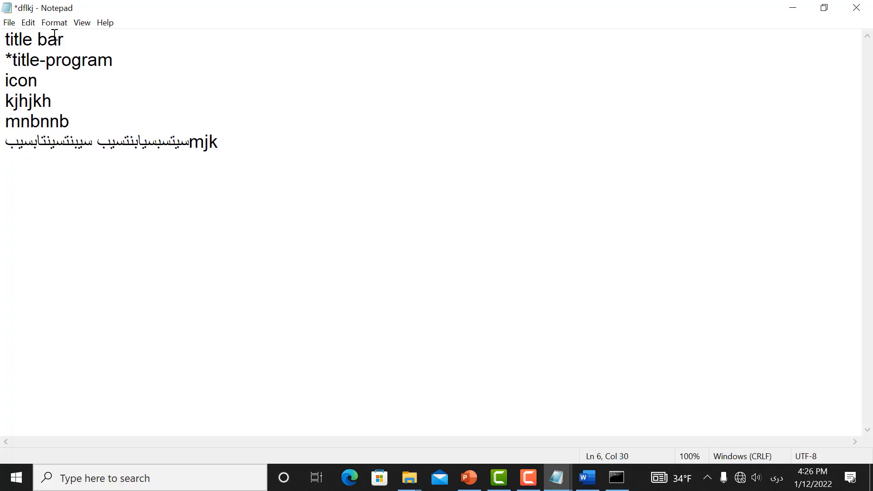
Start saving a copy of the document on the Desktop under the file name "pashto"
left_click(2, 27)
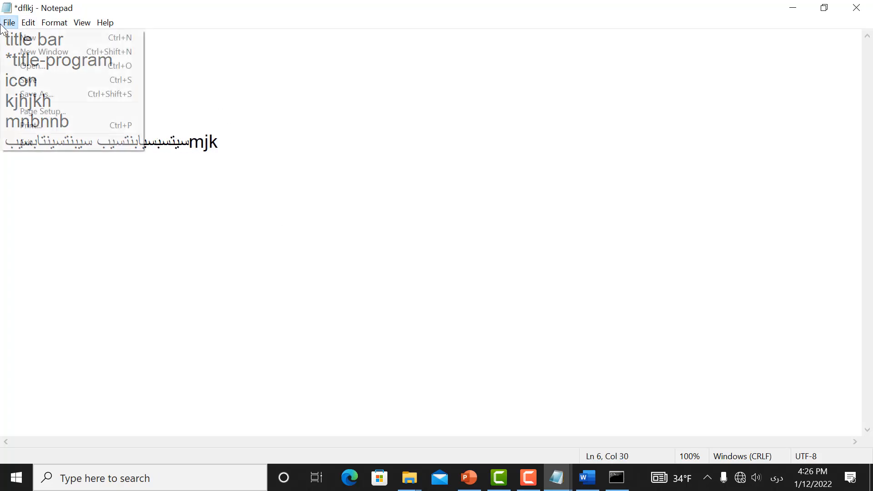
left_click(48, 97)
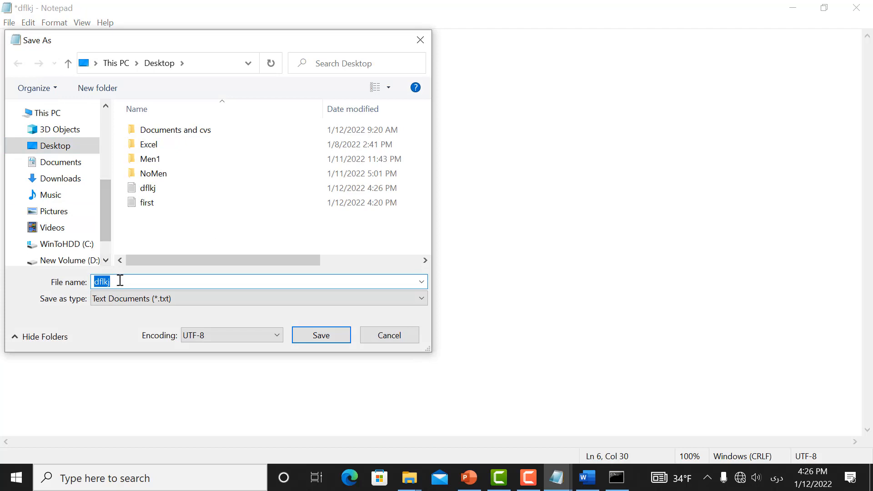
left_click(121, 282)
key("BackSpace")
key("BackSpace")
key("BackSpace")
key("BackSpace")
key("BackSpace")
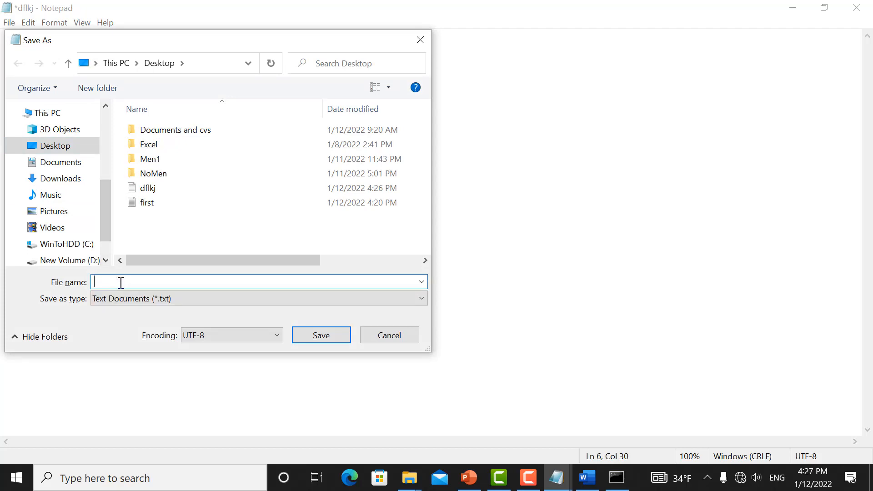
type("pastho")
key("BackSpace")
key("BackSpace")
Set the copy's encoding to ANSI and complete the save
left_click(249, 340)
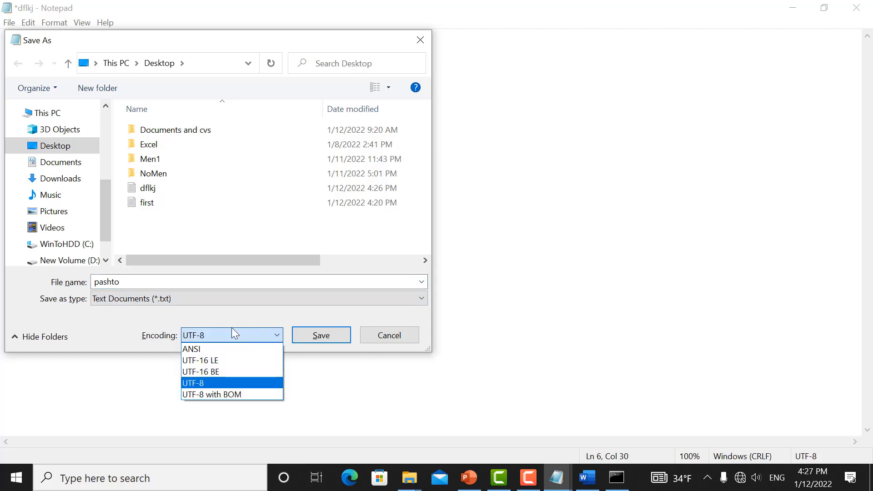
left_click(219, 348)
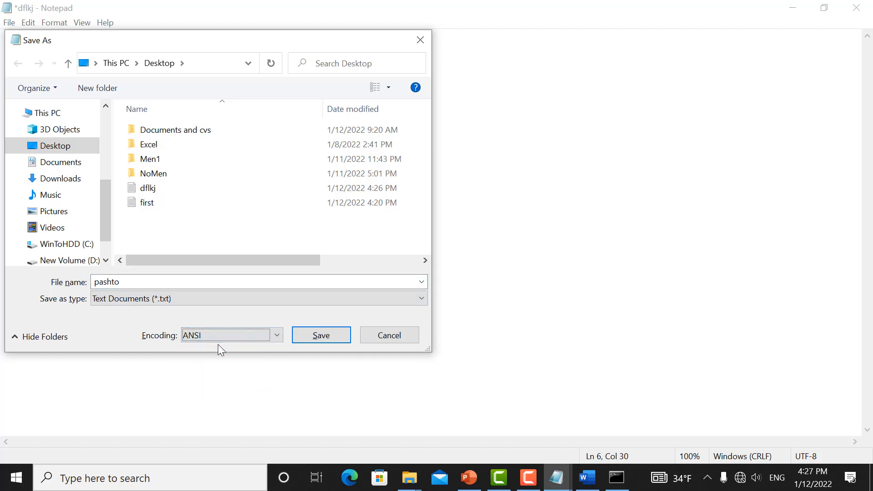
left_click(318, 335)
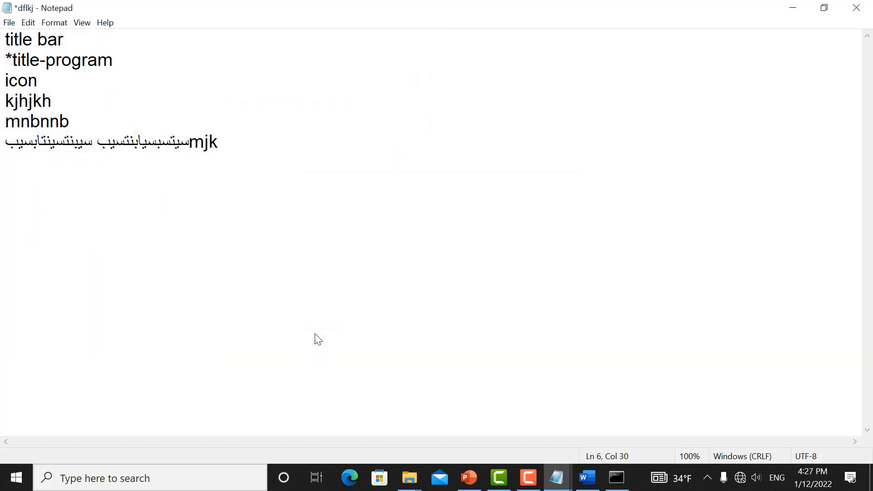
left_click(490, 310)
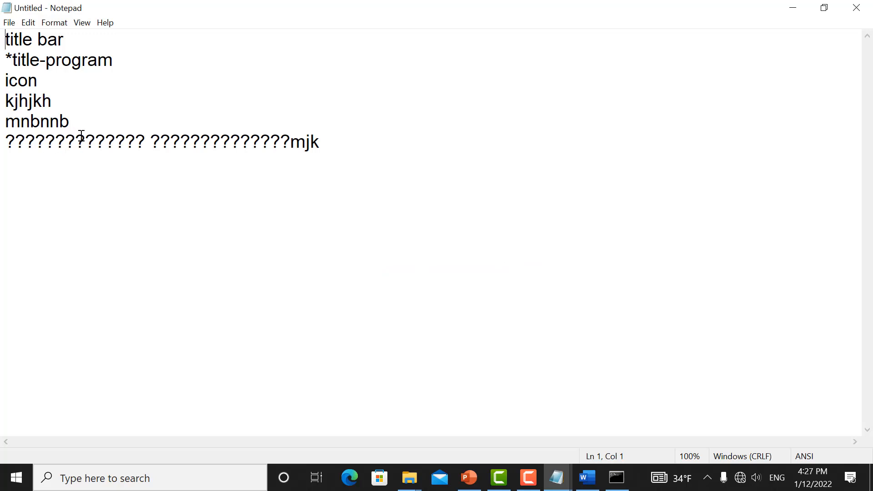
Save a copy of the document on the Desktop as "pastho.txt" with UTF-16 LE encoding
left_click(9, 22)
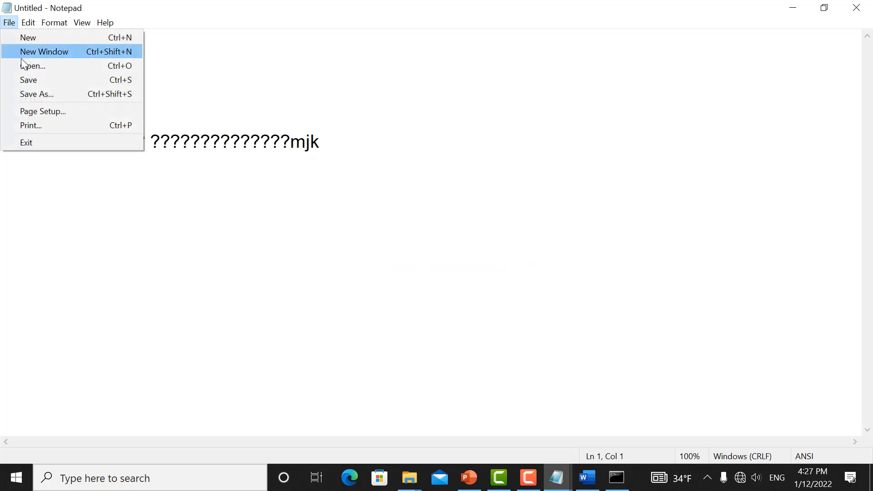
left_click(32, 93)
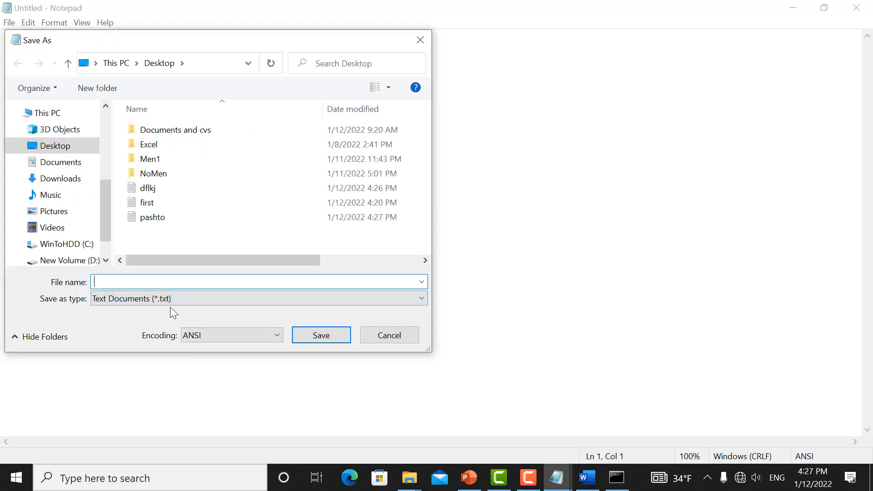
left_click(162, 299)
left_click(160, 288)
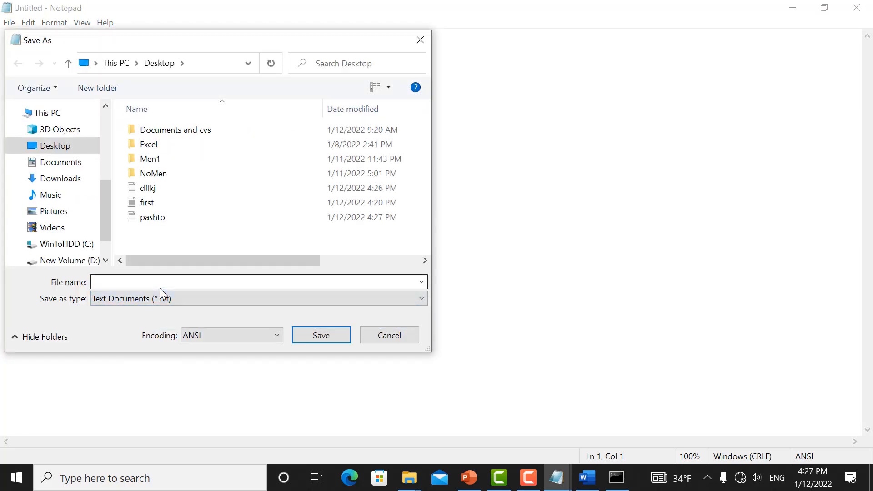
type("pastho.txt")
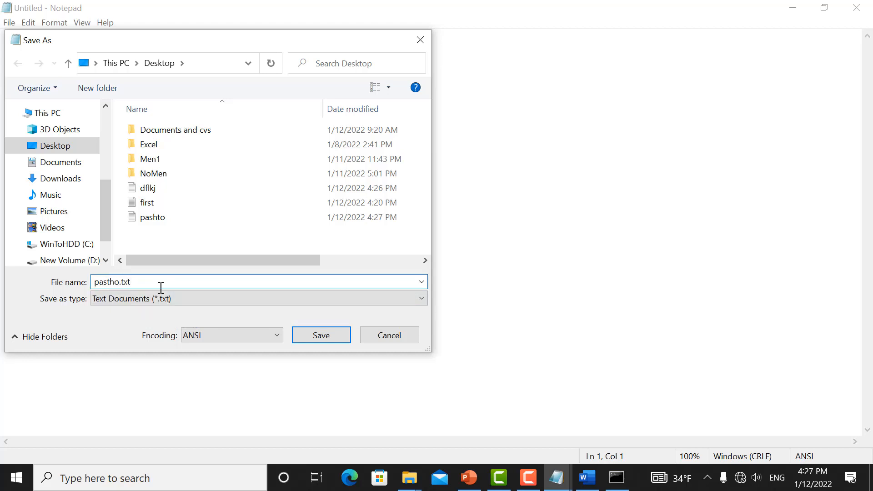
left_click(194, 300)
left_click(82, 336)
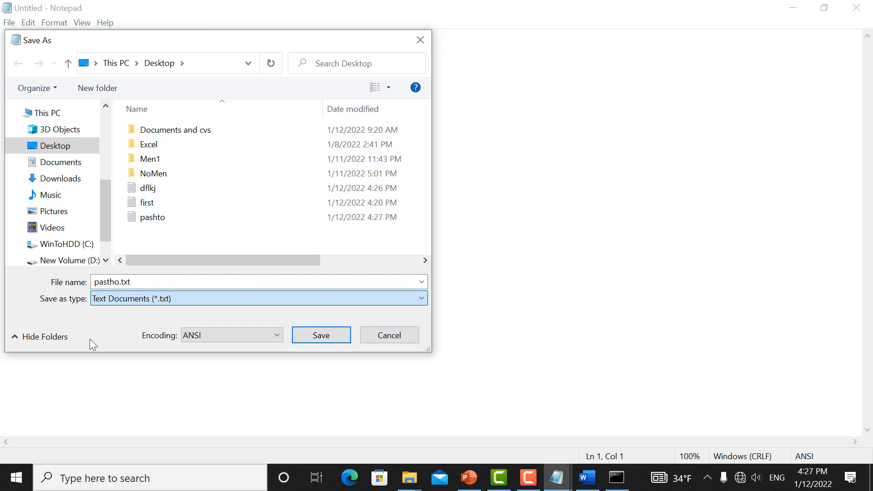
left_click(191, 335)
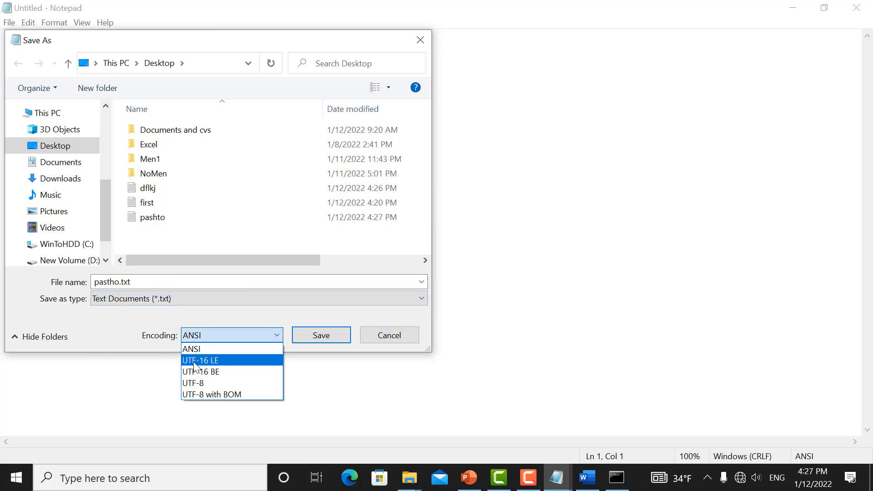
left_click(195, 360)
left_click(317, 340)
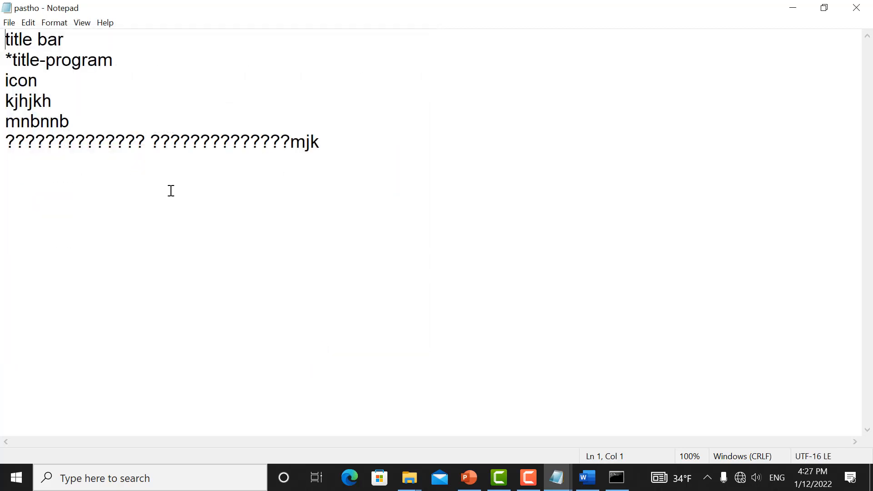
Save the document again under the name "pastho" with UTF-8 encoding, replacing the existing file
left_click(10, 22)
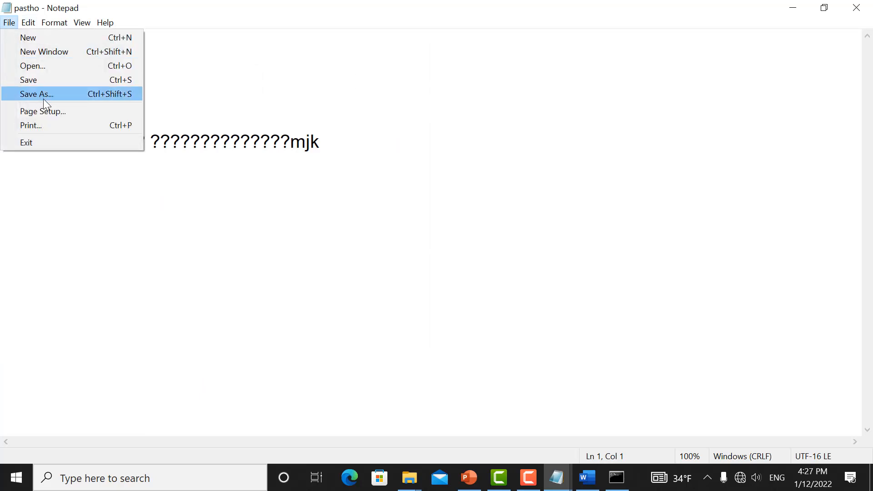
left_click(43, 96)
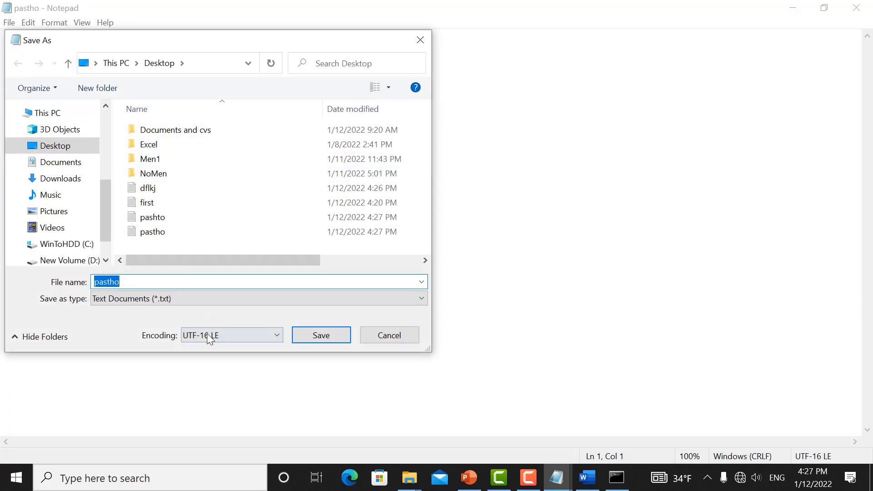
left_click(207, 334)
left_click(201, 381)
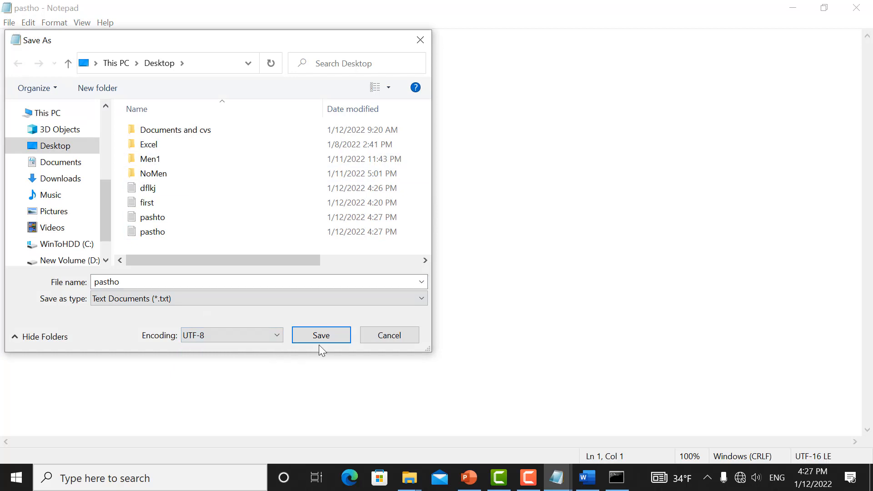
left_click(314, 341)
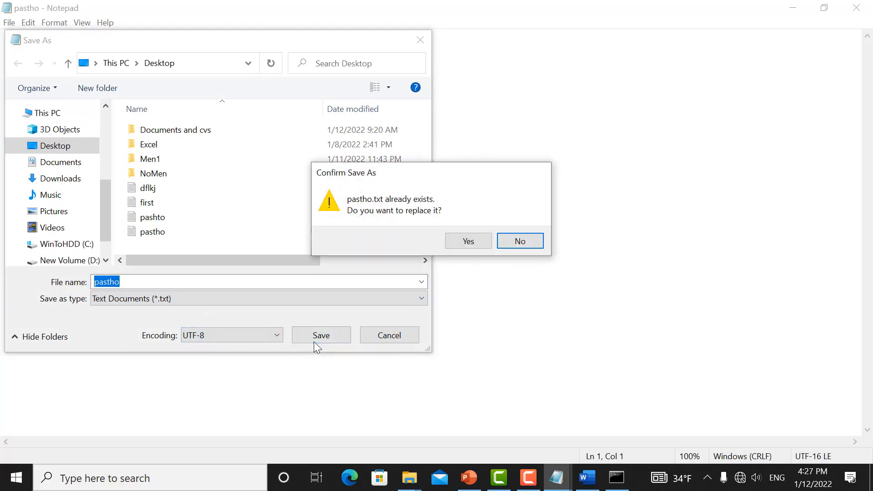
left_click(452, 242)
Check the "pastho" file from the Desktop, close it, and open the "pashto" file in a maximized window
left_click(793, 7)
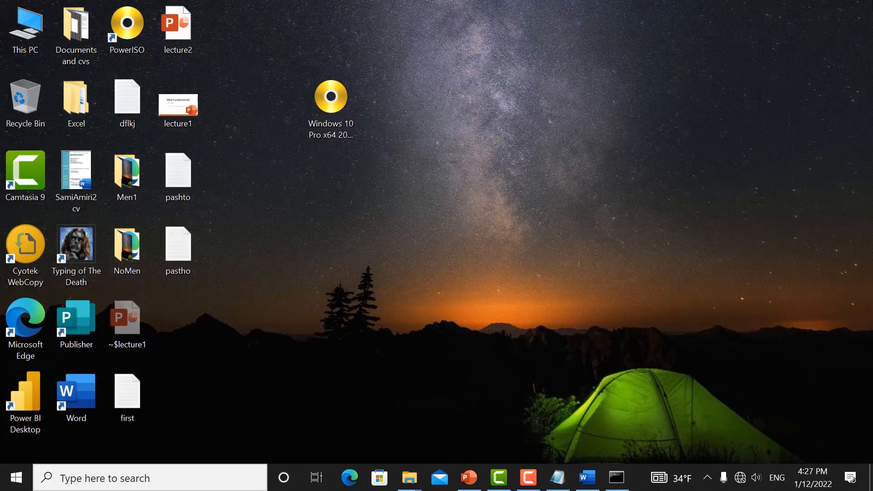
double_click(181, 241)
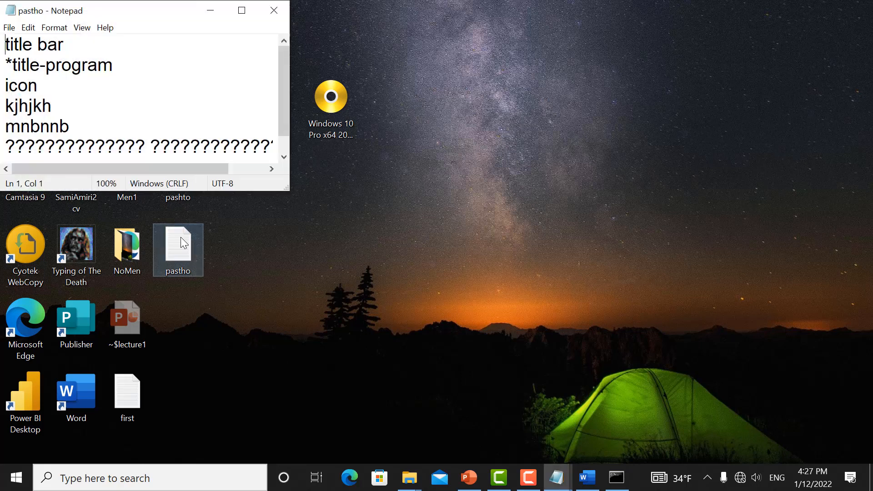
left_click(273, 3)
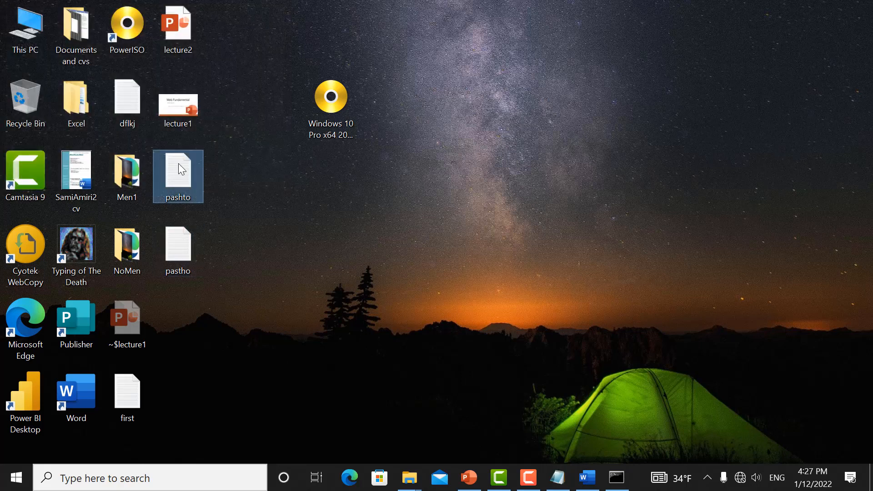
double_click(178, 163)
left_click(241, 10)
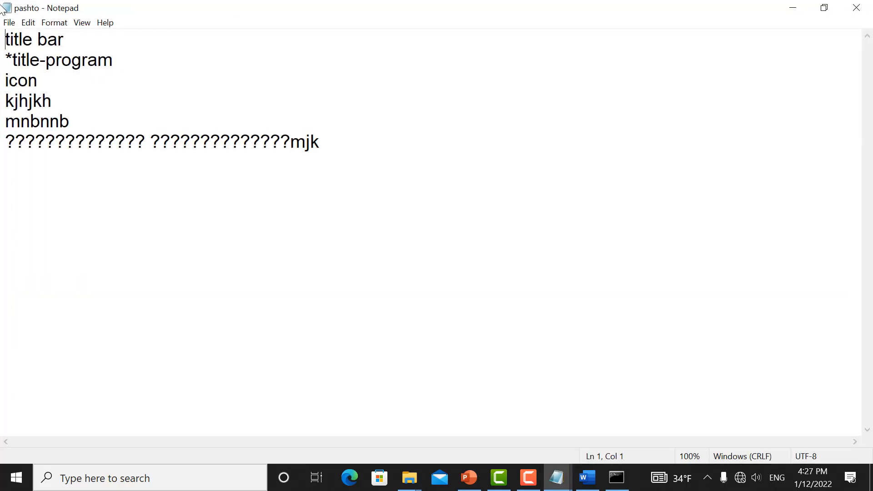
View the file type and encoding choices for saving a copy of "pashto", and close without saving
left_click(9, 23)
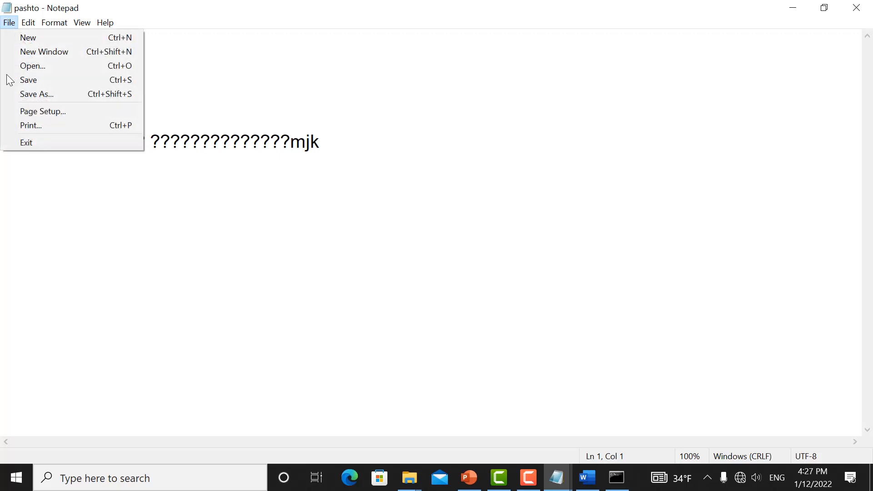
left_click(58, 97)
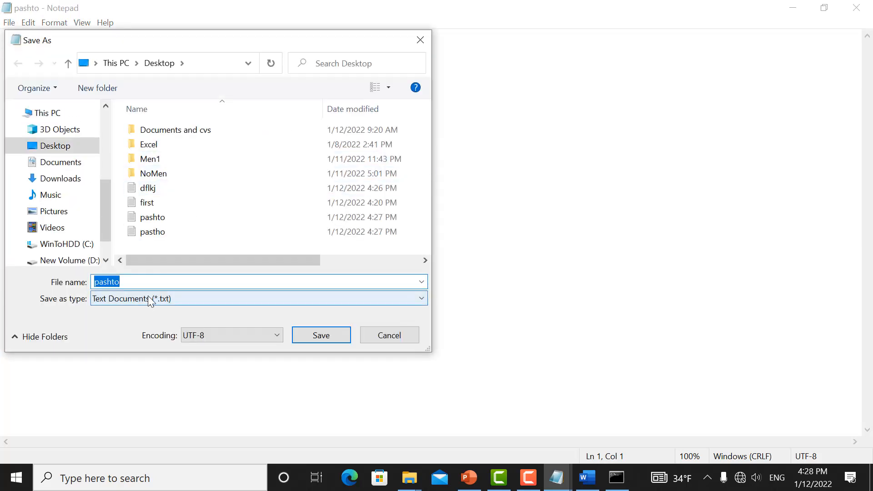
left_click(148, 299)
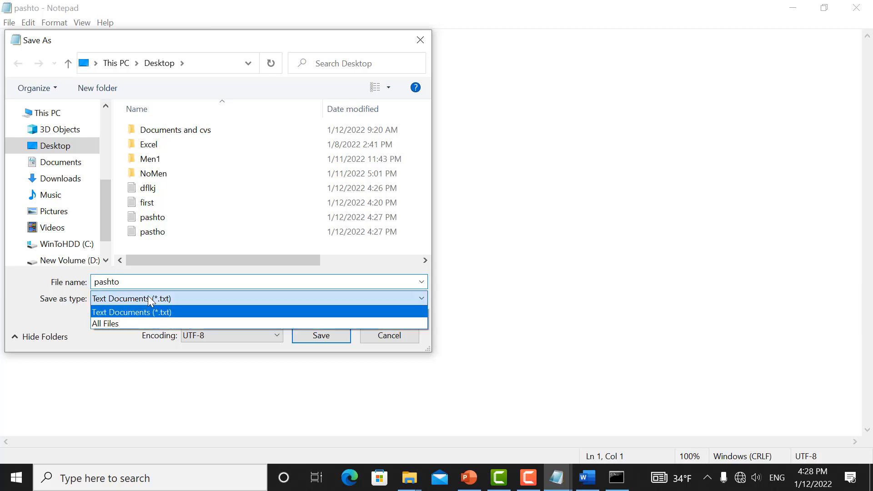
left_click(148, 299)
left_click(207, 337)
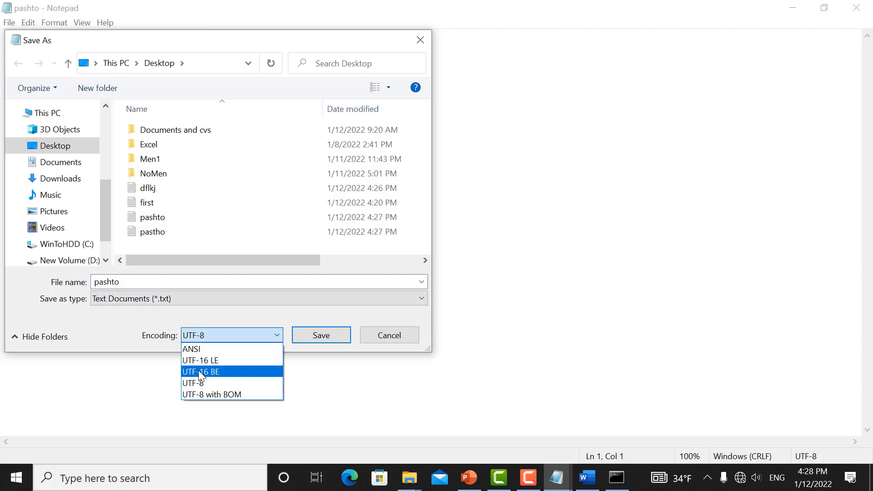
left_click(249, 301)
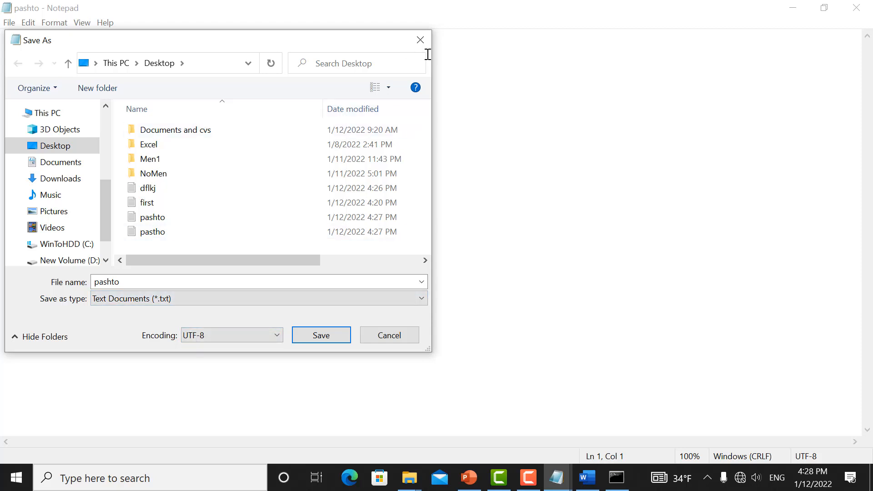
left_click(418, 40)
Set up the page as A4 paper in portrait orientation, trying A3 and landscape along the way
left_click(9, 23)
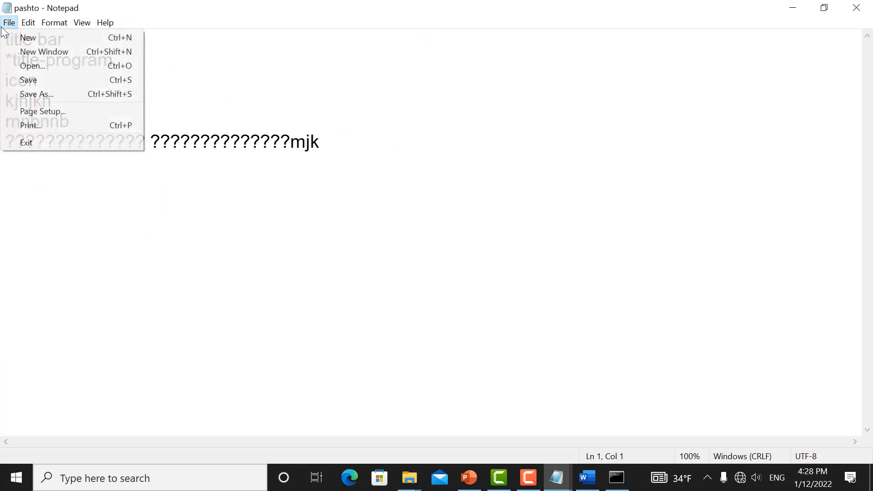
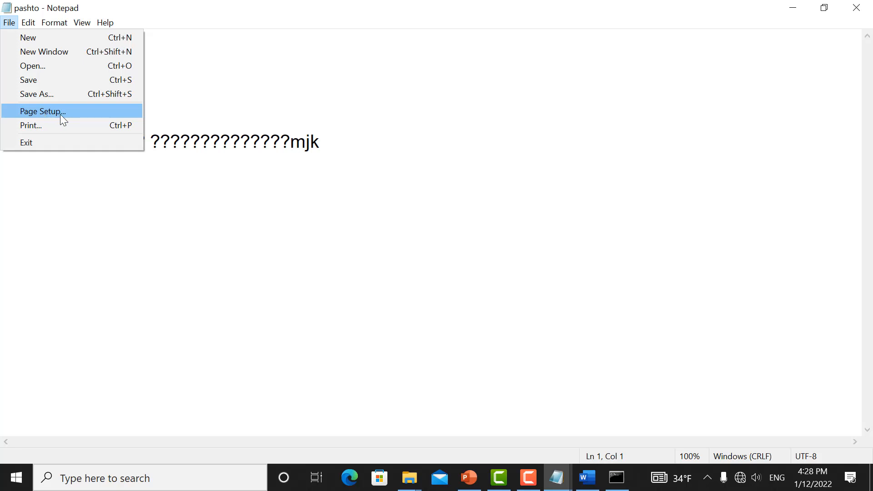
left_click(61, 115)
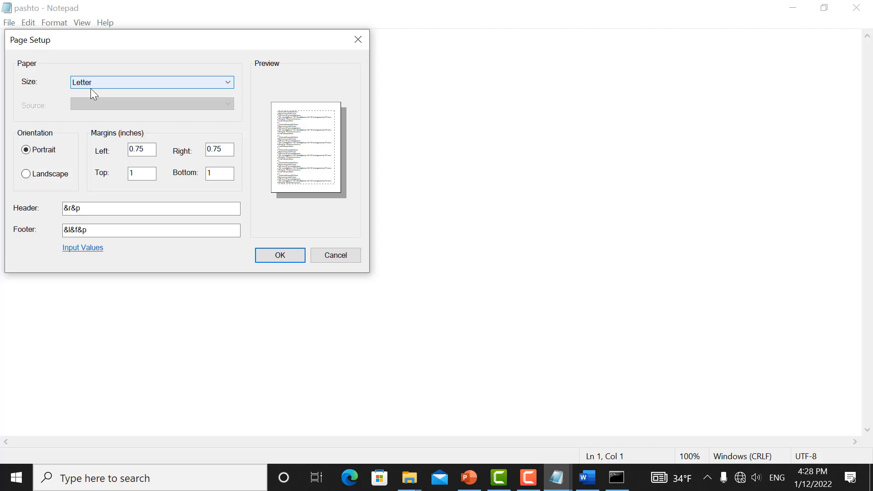
left_click(91, 86)
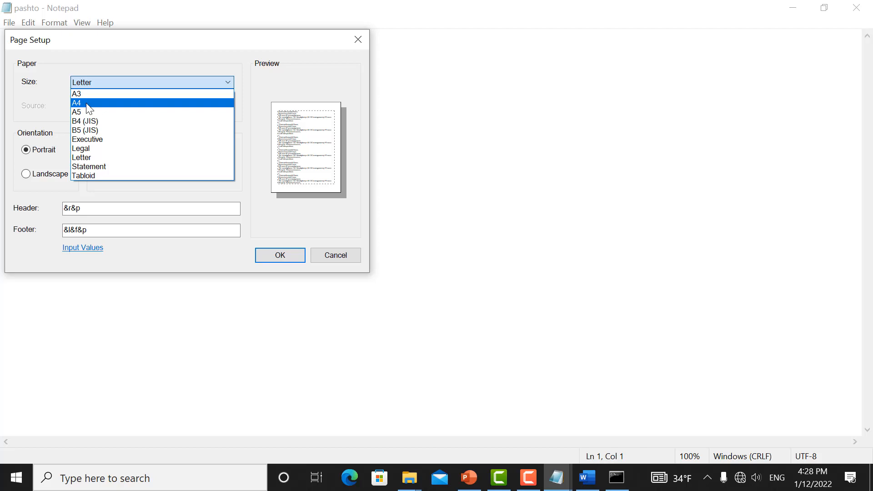
left_click(89, 103)
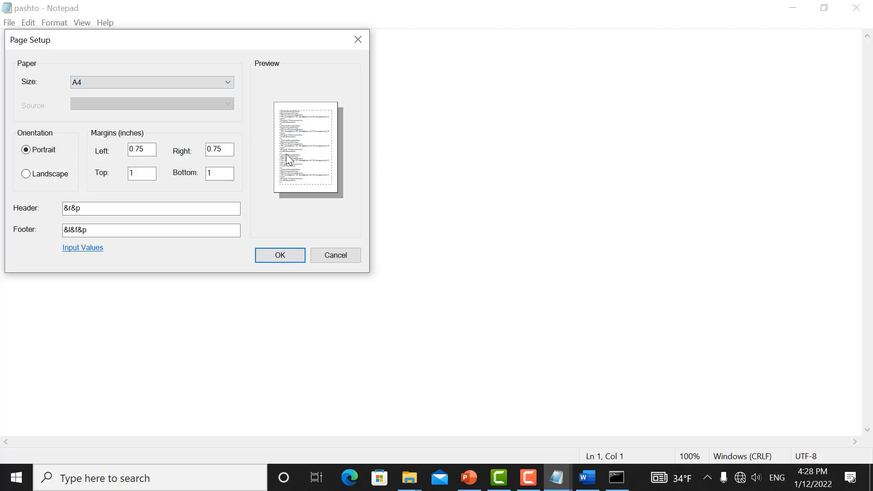
left_click(180, 86)
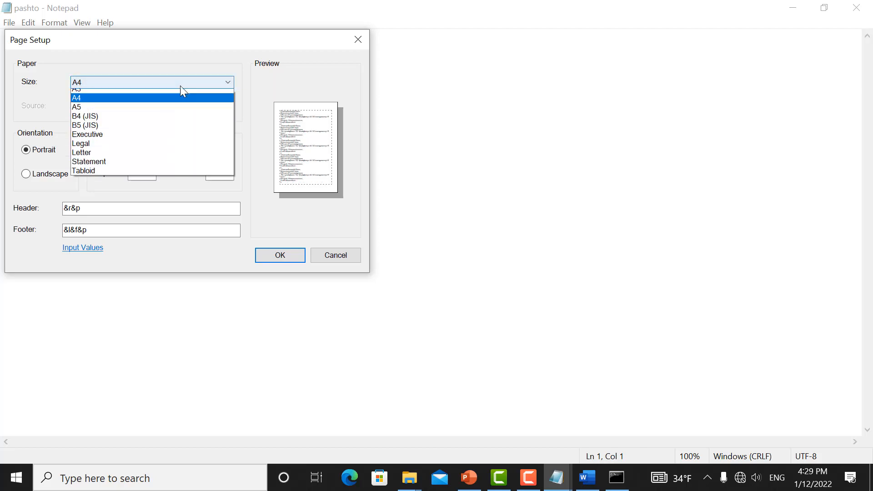
left_click(143, 96)
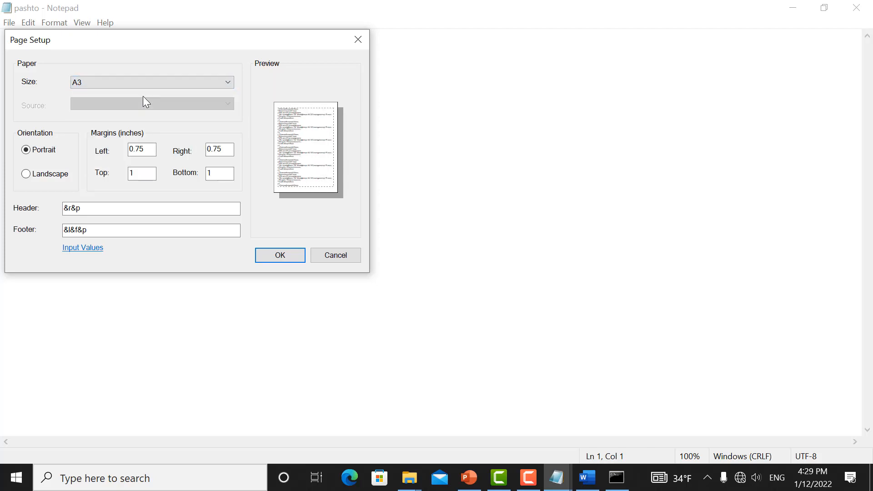
left_click(206, 85)
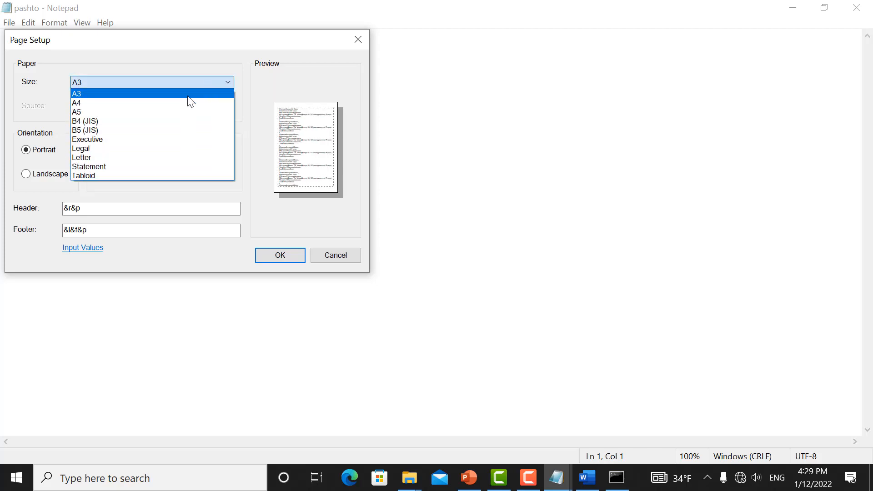
left_click(143, 103)
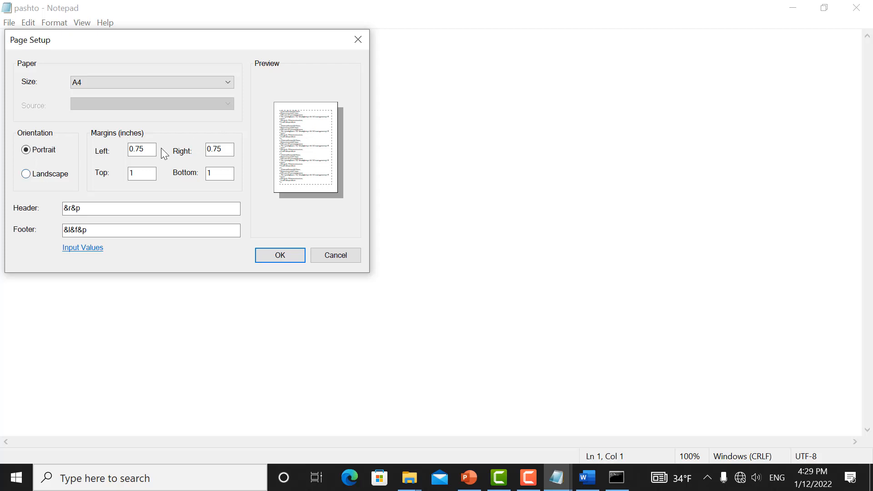
left_click(61, 176)
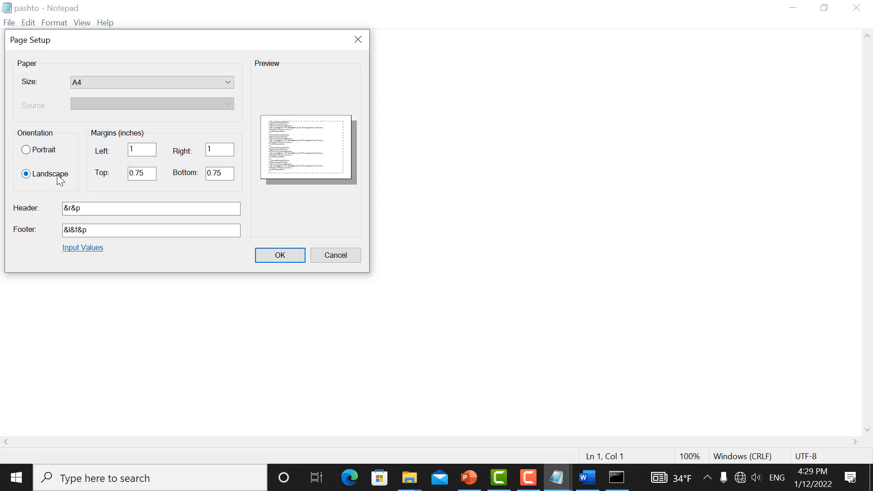
left_click(45, 151)
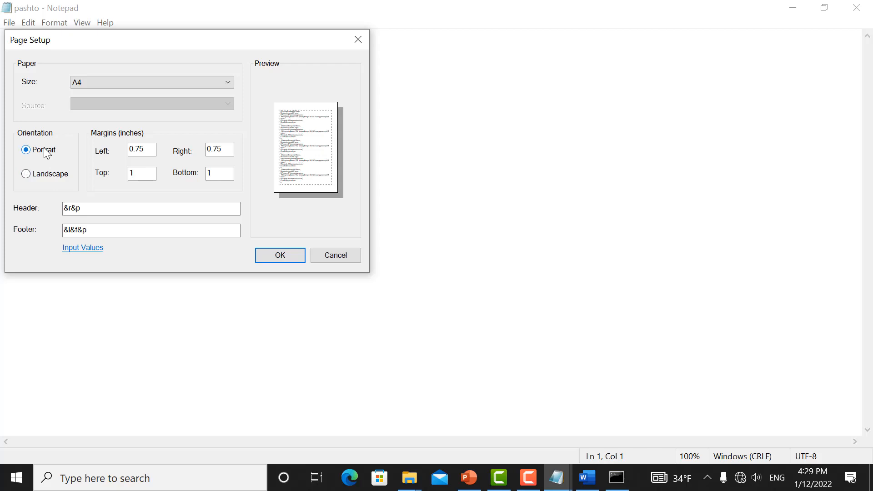
Clear the right margin's value in the page setup
left_click(147, 150)
left_click(224, 149)
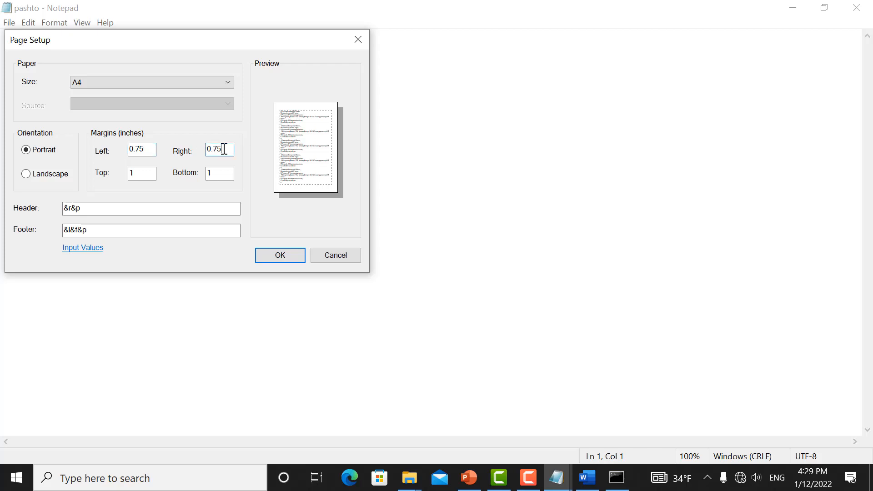
key("BackSpace")
key("BackSpace")
key("BackSpace")
key("BackSpace")
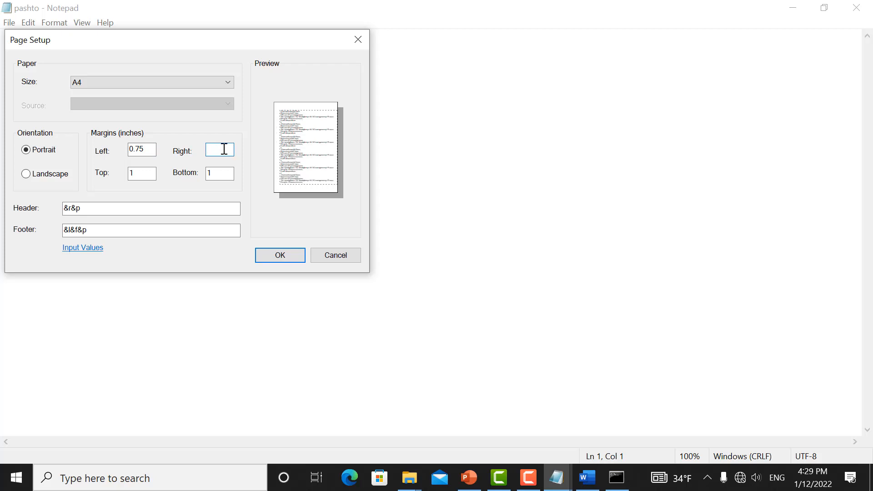
Set the page's left margin to 3 inches
left_click(152, 146)
key("BackSpace")
key("BackSpace")
key("BackSpace")
key("BackSpace")
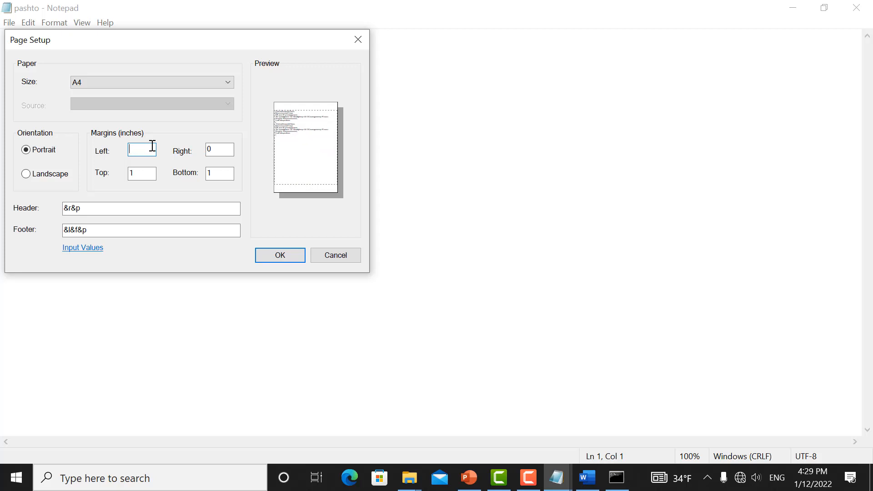
type("3")
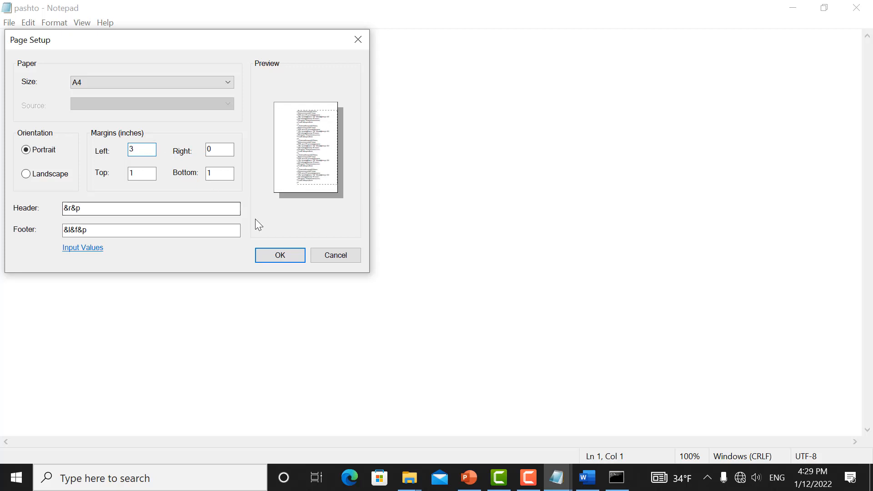
Apply the page setup, and view the print options without printing
left_click(271, 254)
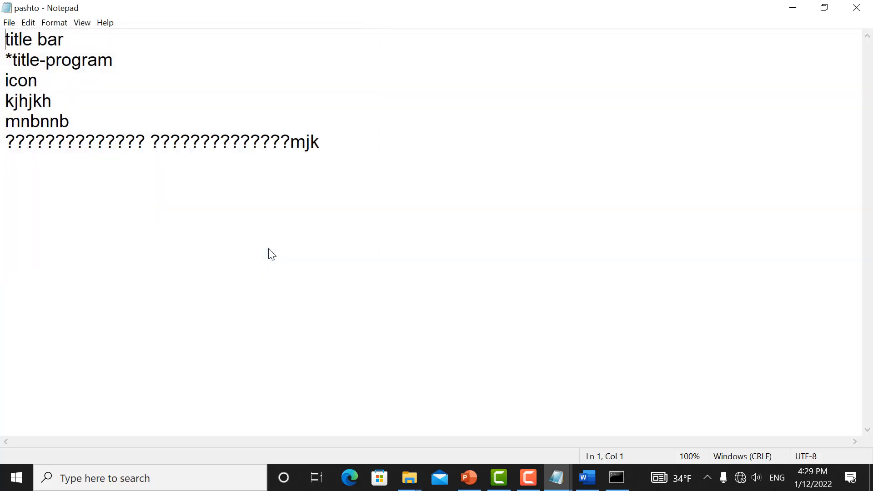
left_click(9, 22)
left_click(38, 126)
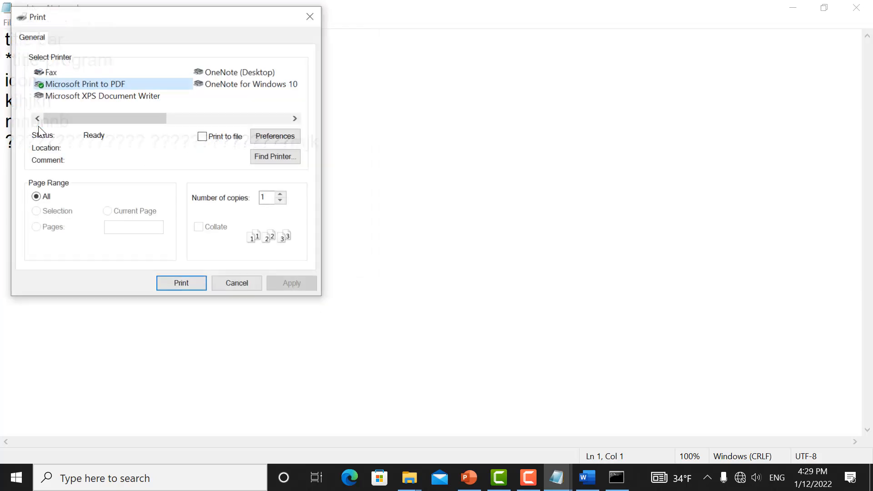
left_click(304, 20)
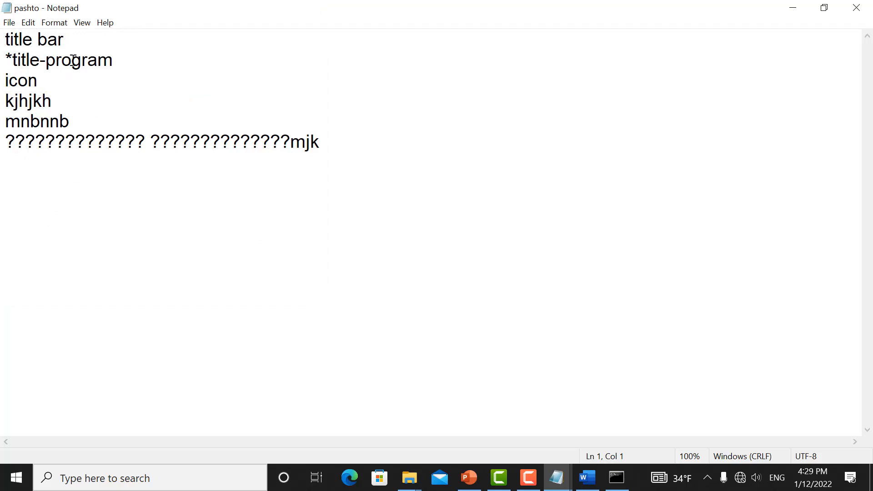
Set the page's top margin to 2 inches in the page setup
left_click(65, 36)
left_click(9, 22)
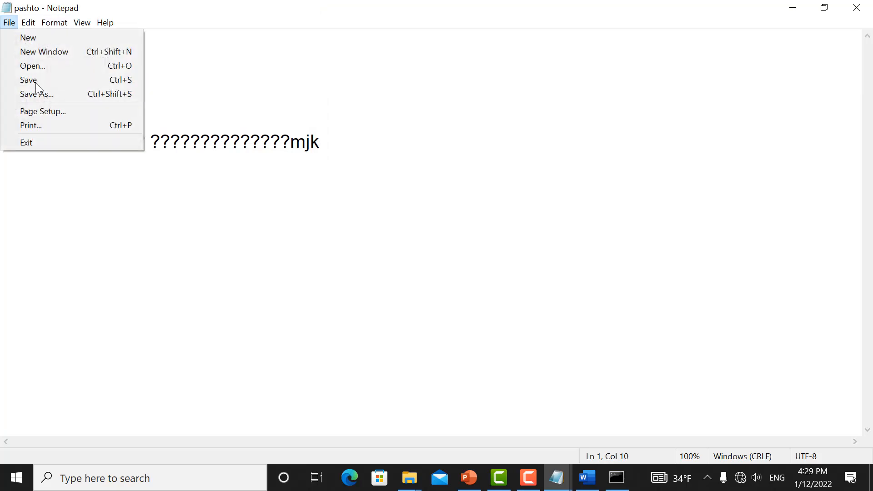
left_click(47, 111)
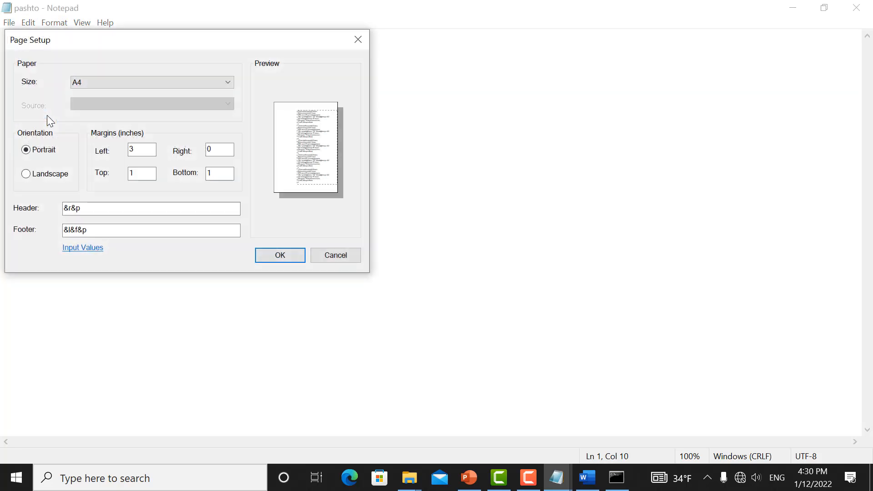
left_click(138, 145)
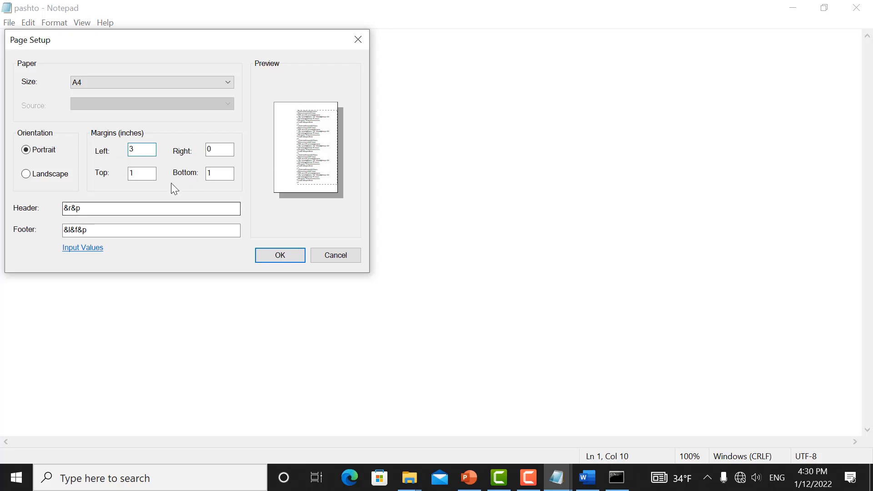
left_click(149, 168)
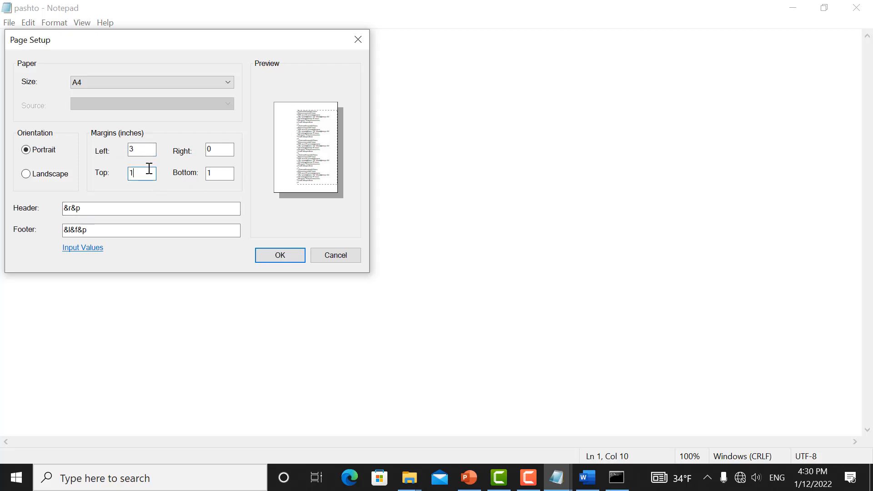
key("BackSpace")
type("2")
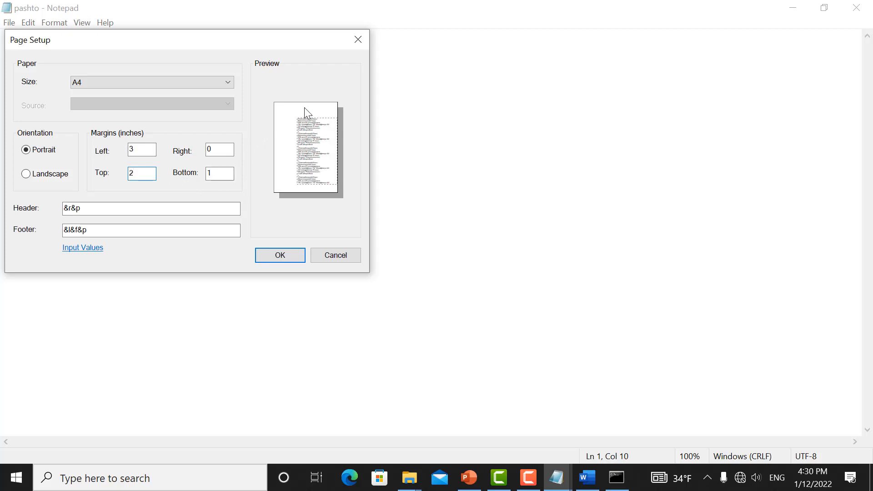
Replace the page header codes with the text "Afghanistan"
left_click_drag(113, 210, 38, 202)
key("BackSpace")
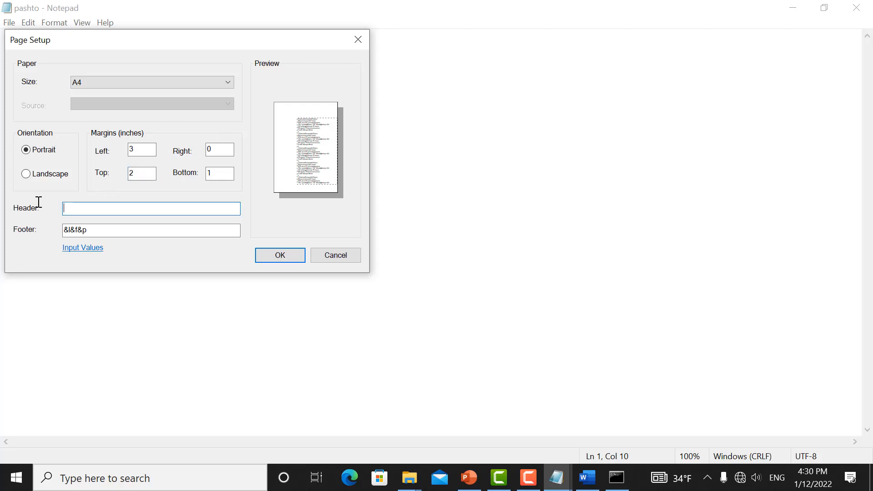
type("Afghanistat")
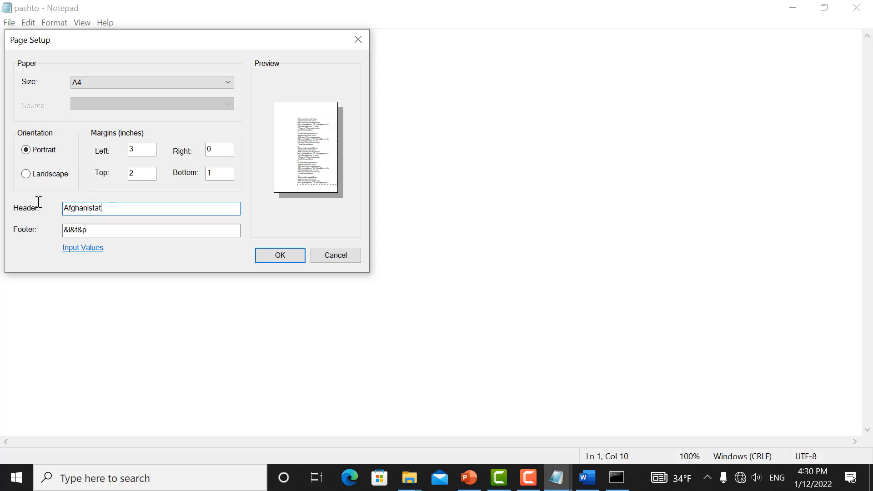
key("BackSpace")
type("n")
Replace the page footer codes with the text "news" and apply the page setup
left_click(90, 232)
key("BackSpace")
key("BackSpace")
key("BackSpace")
key("BackSpace")
key("BackSpace")
key("BackSpace")
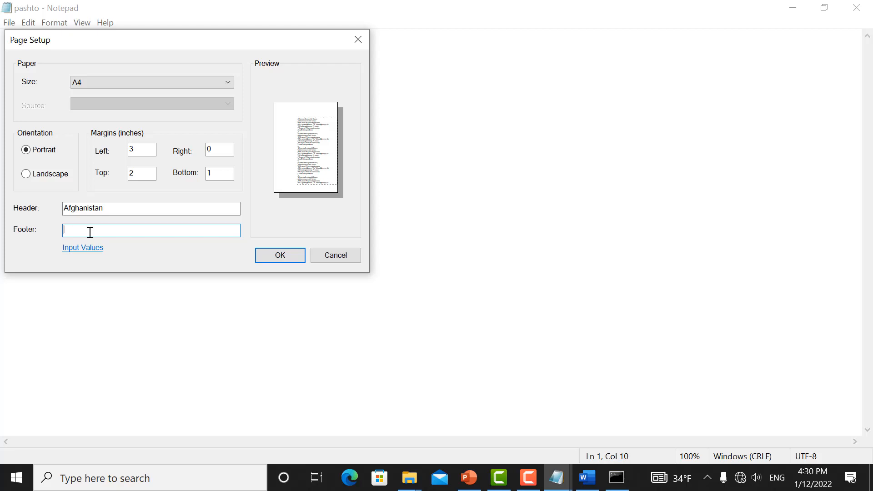
type("news")
left_click(279, 253)
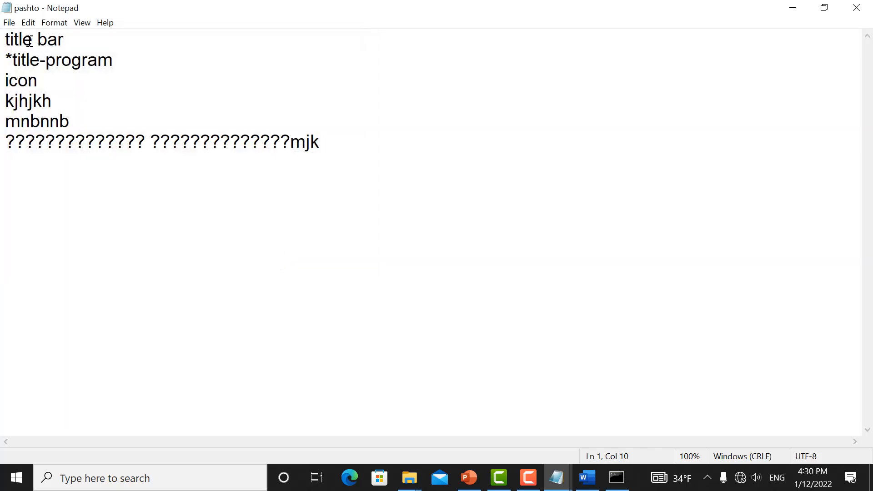
left_click(9, 22)
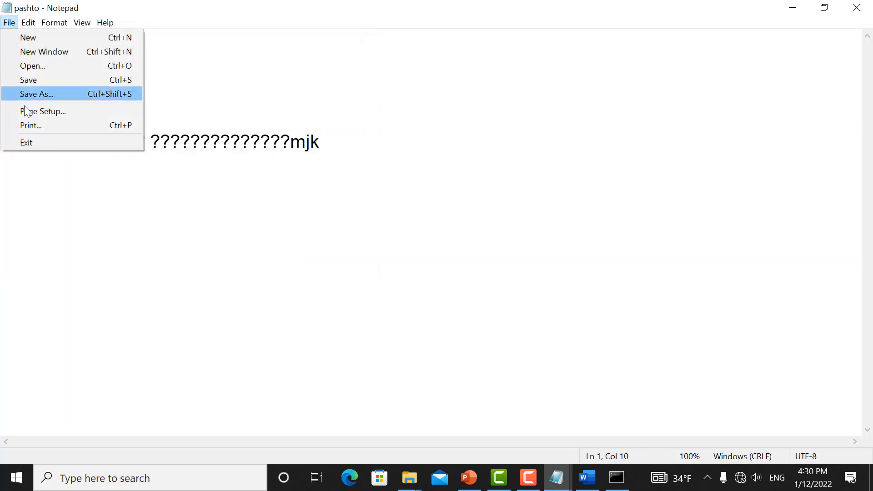
left_click(38, 126)
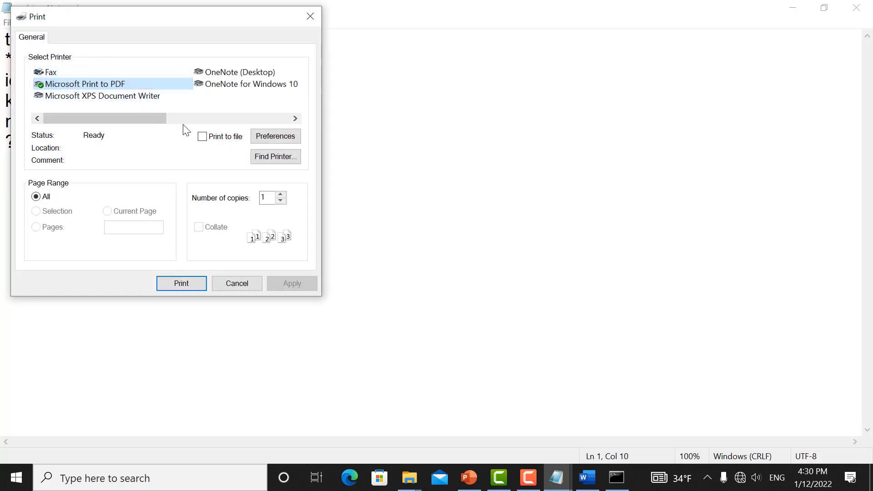
left_click(215, 144)
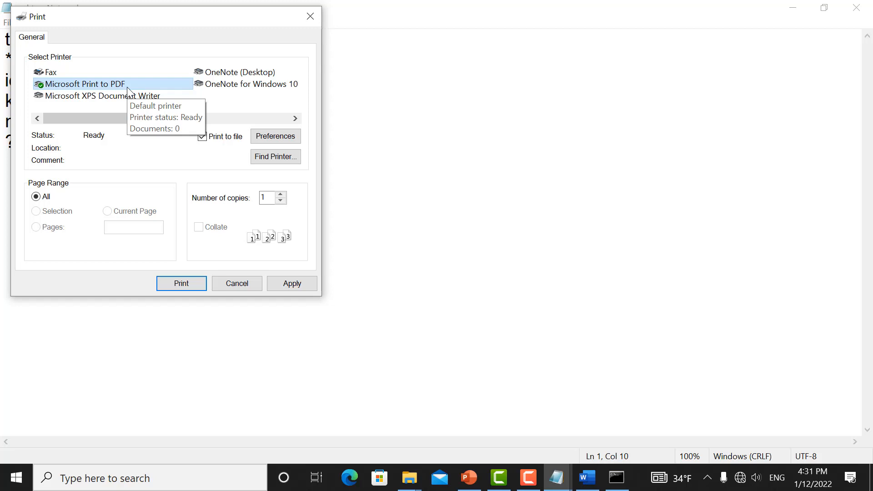
left_click(463, 158)
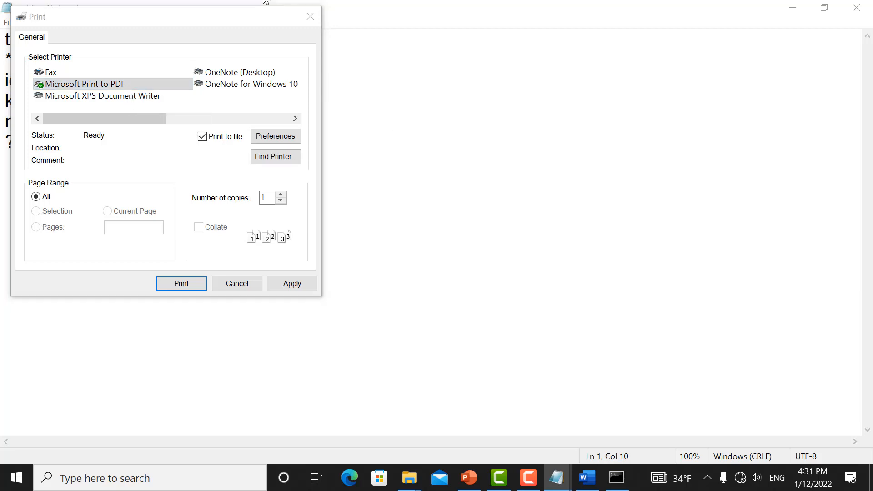
left_click(310, 17)
Append "kjjhk" to the first line of the text and enable printing to a file
type("kjjhk")
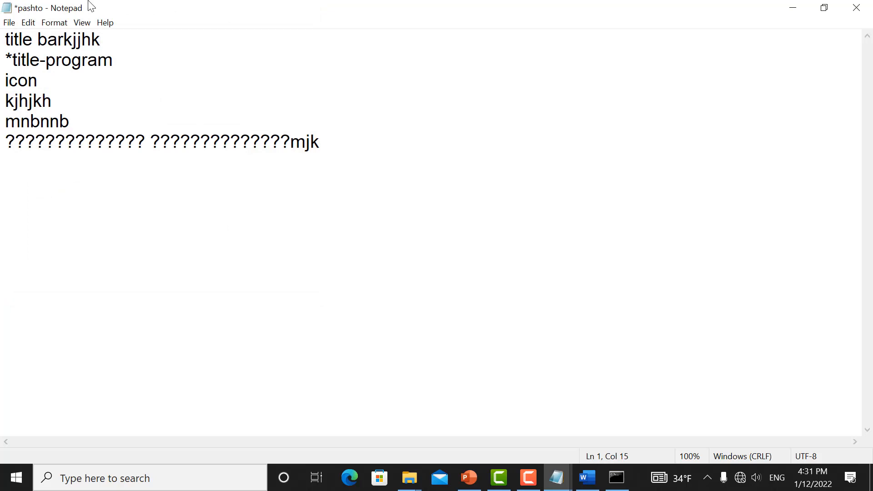
left_click(9, 22)
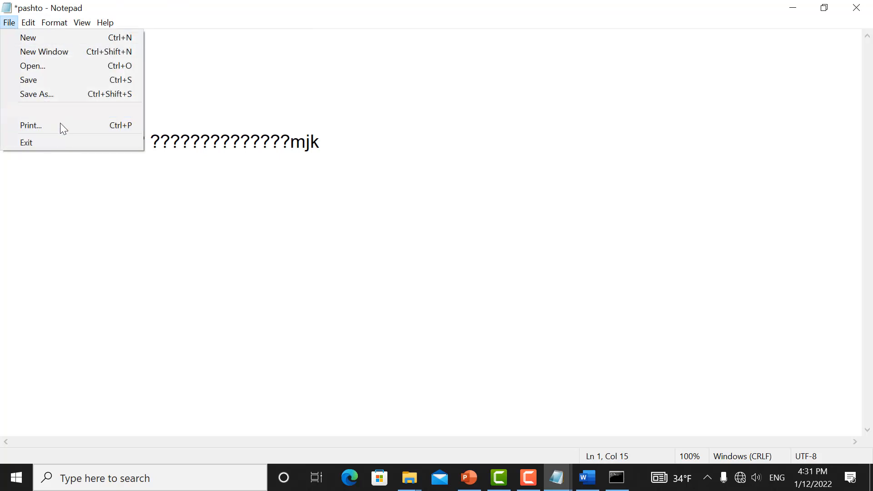
left_click(59, 124)
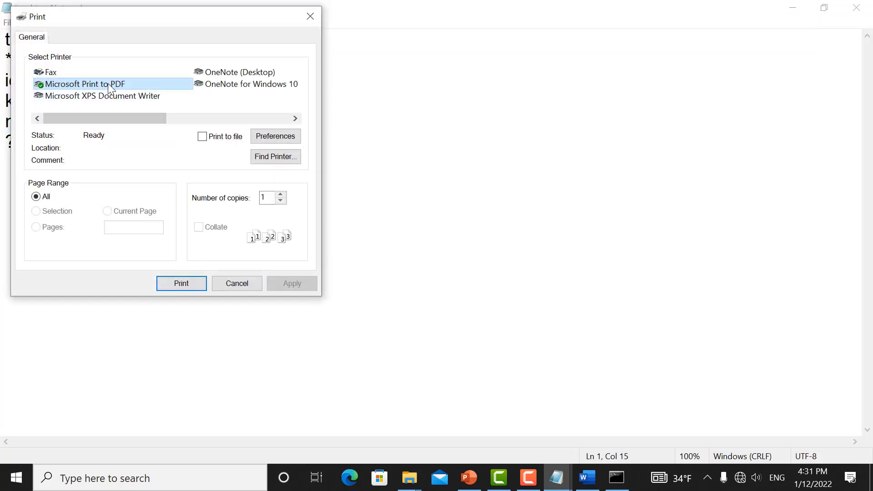
left_click(203, 138)
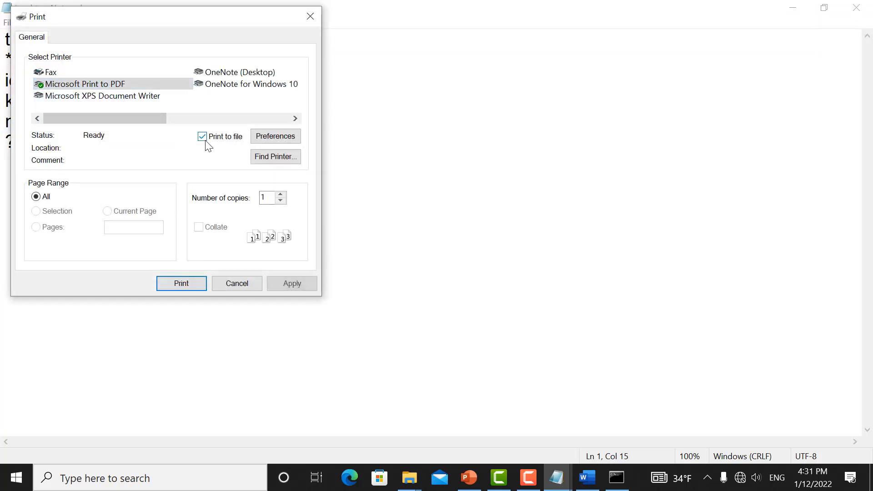
Set the printing preferences to landscape orientation and A4 paper size
left_click(268, 133)
left_click(145, 134)
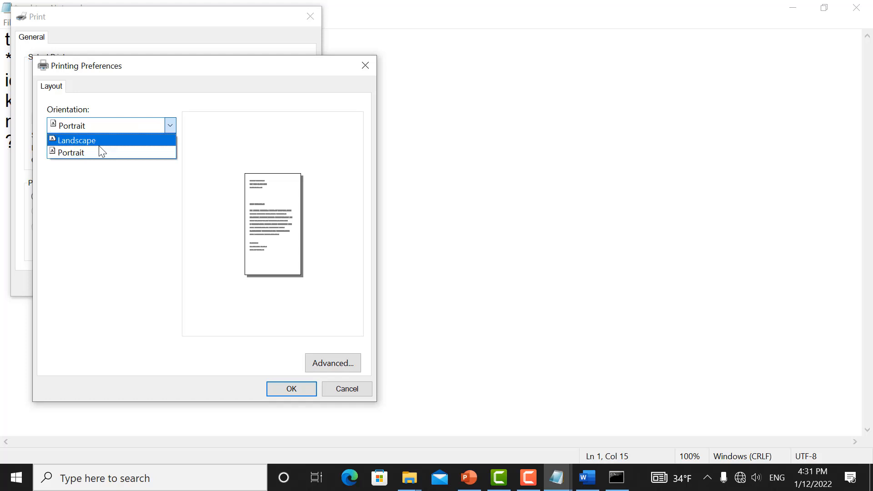
left_click(99, 145)
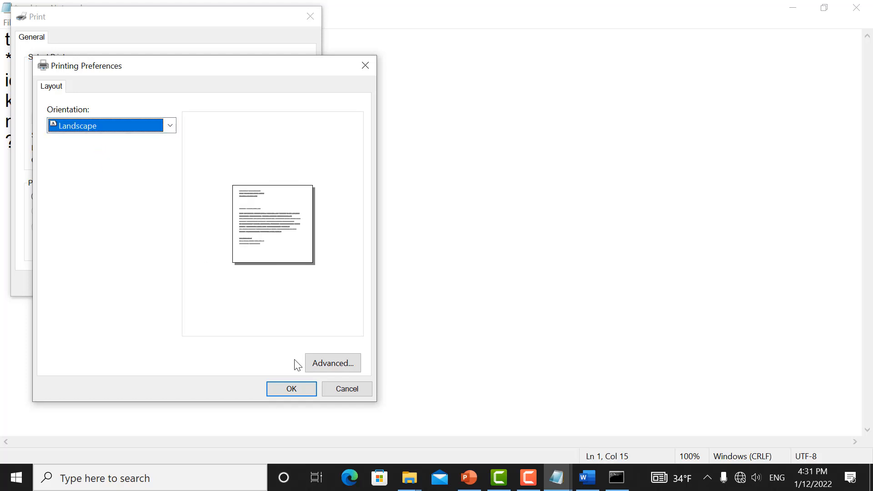
left_click(334, 364)
left_click(171, 160)
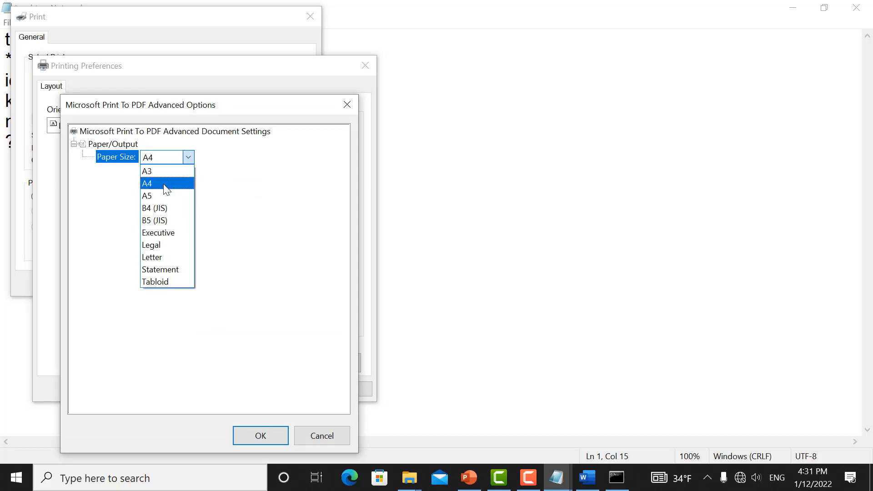
left_click(154, 186)
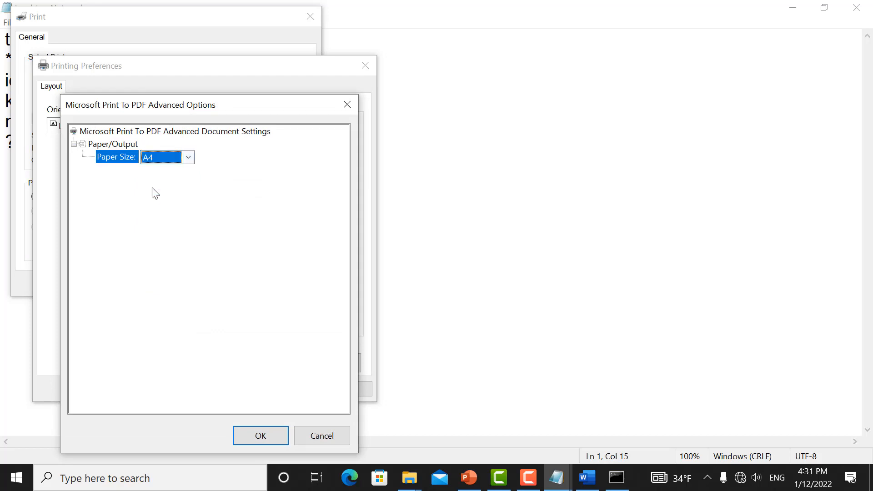
left_click(272, 443)
left_click(302, 388)
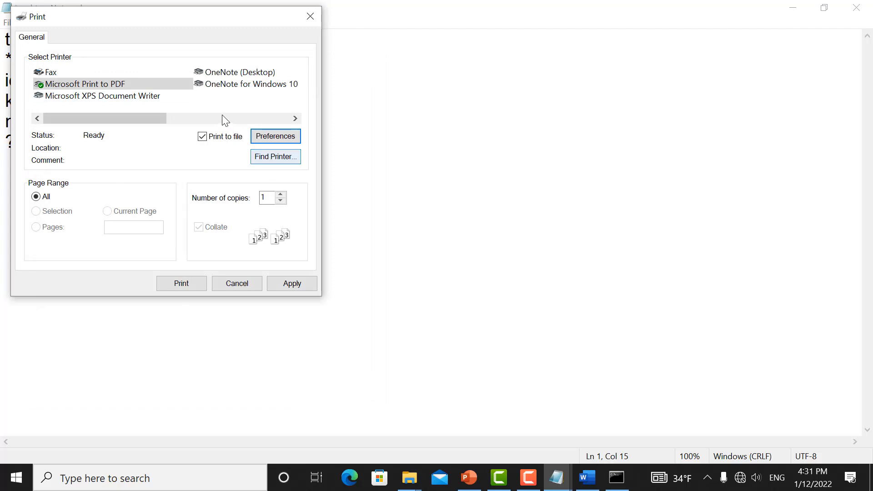
Check for network printers, and print the document to a PDF file named "my data" on the Desktop
left_click(276, 162)
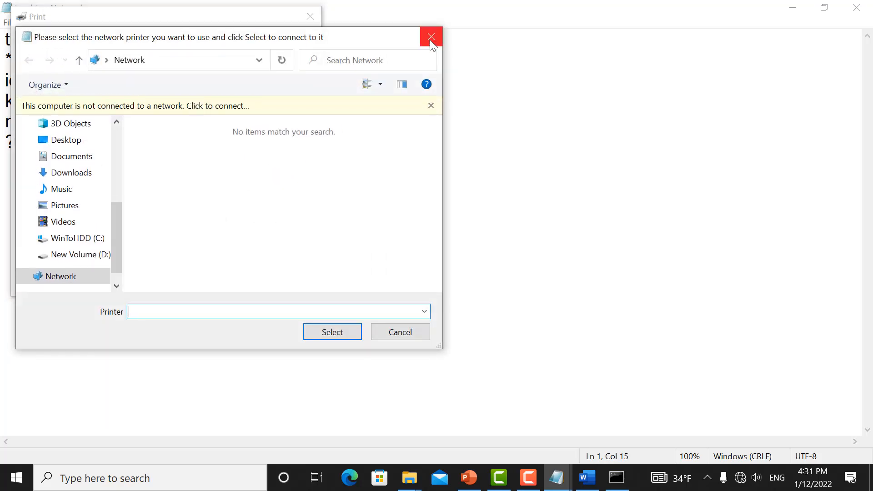
left_click(431, 37)
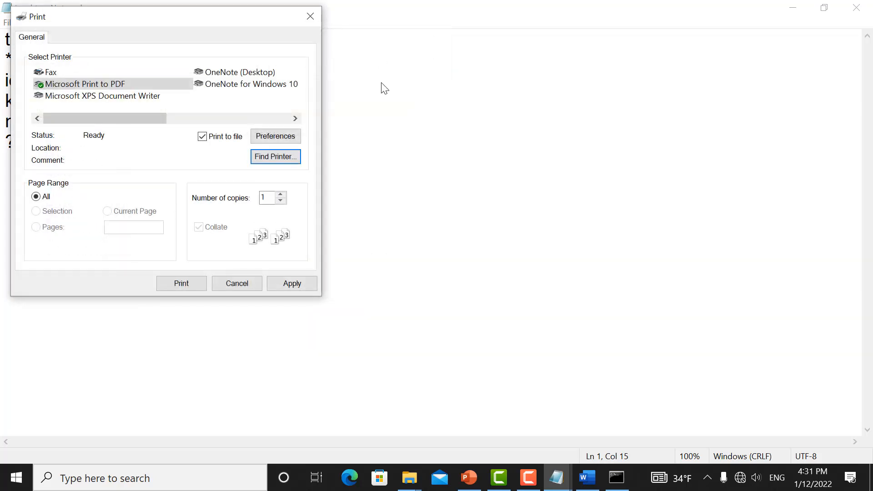
left_click(190, 284)
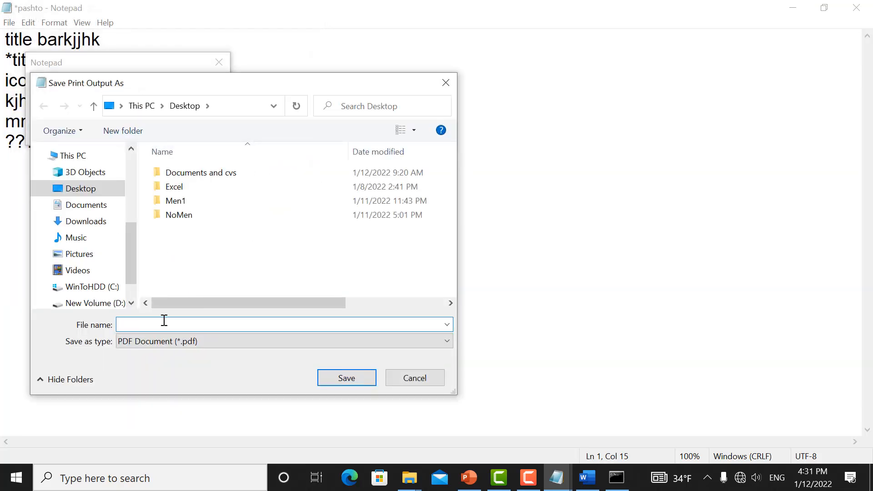
type("my data")
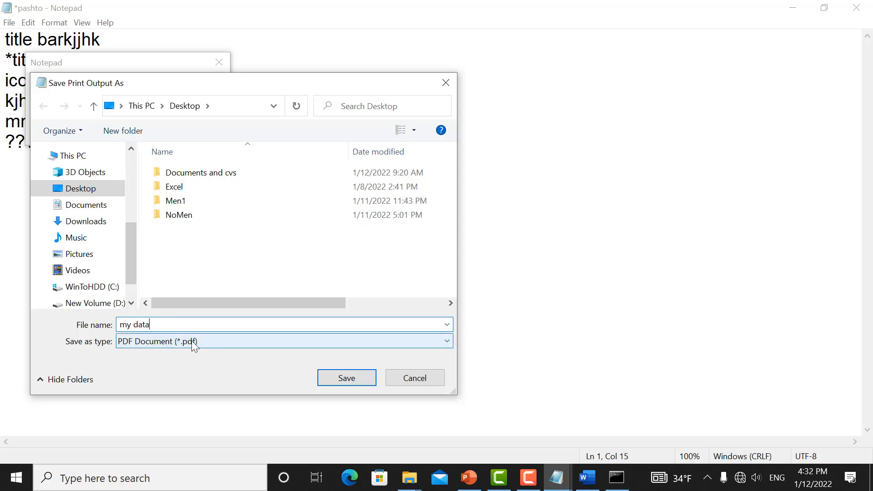
left_click(330, 381)
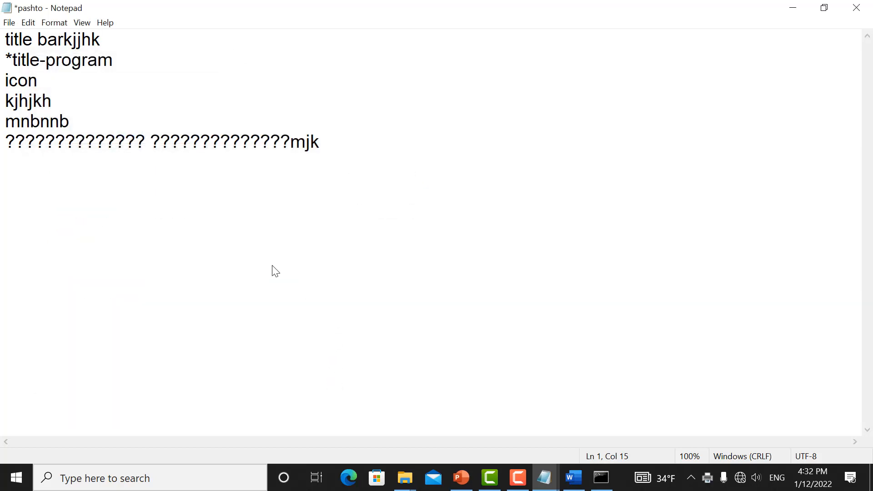
Open the "my data" PDF from the desktop in a maximized window and review the printed page
left_click_drag(98, 127, 22, 47)
key("super+d")
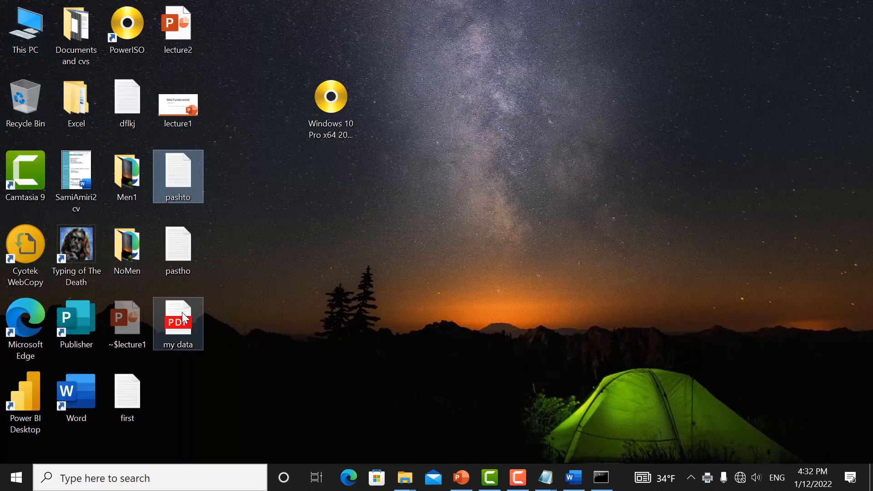
left_click(181, 335)
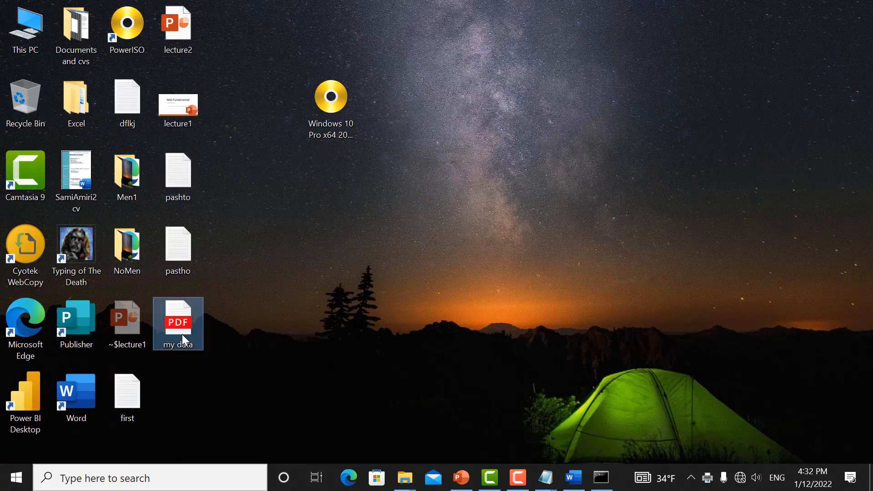
double_click(182, 334)
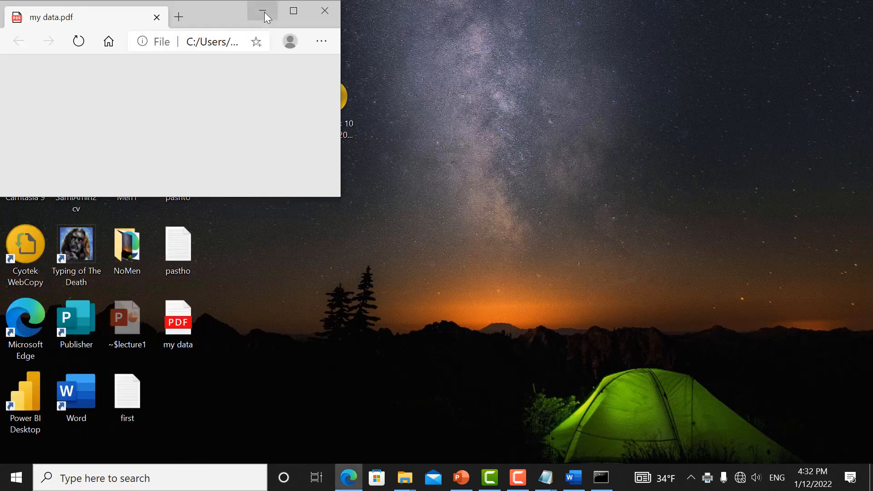
left_click(295, 9)
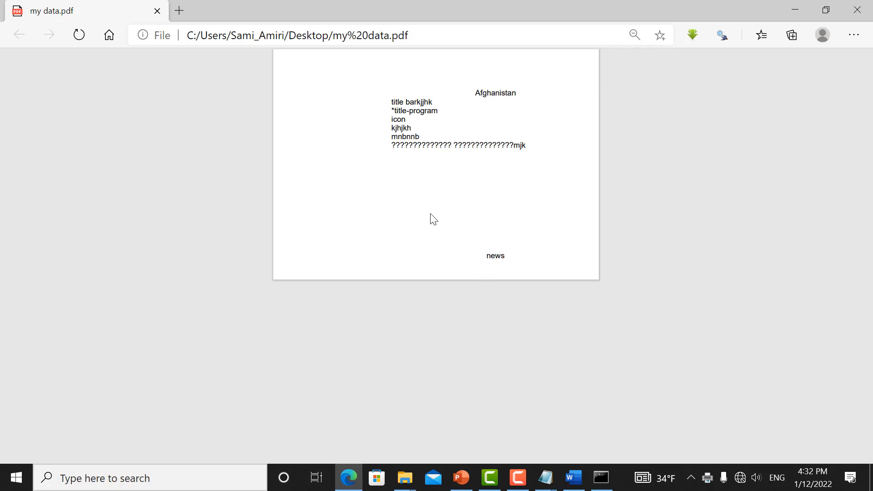
double_click(409, 97)
left_click(332, 109)
Switch from the PDF to the maximized untitled Notepad window and close it with the Exit command
left_click(546, 478)
left_click(505, 432)
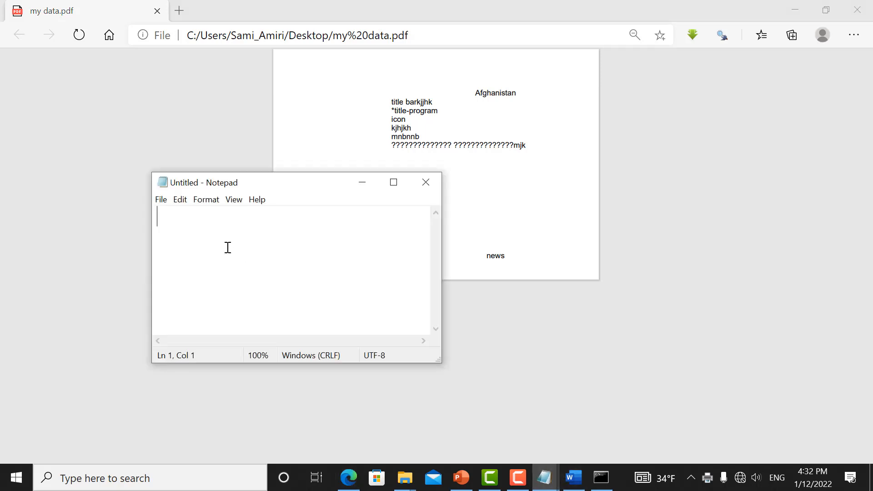
left_click(793, 9)
left_click(393, 182)
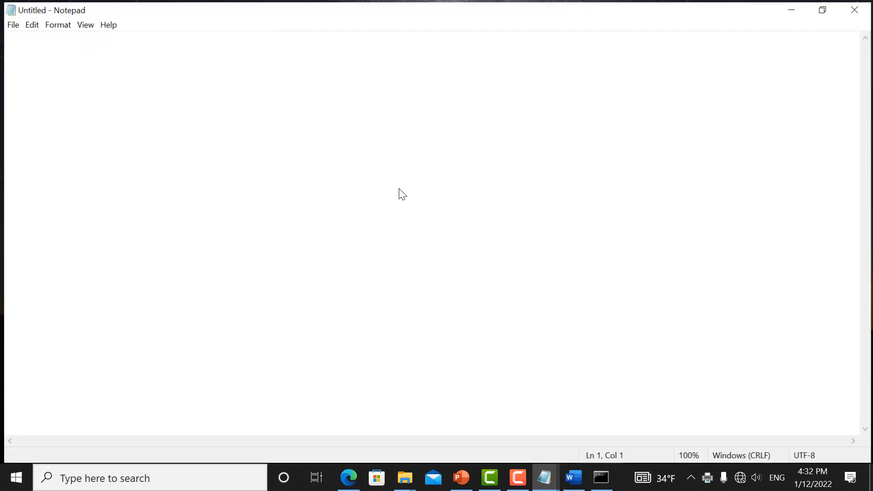
left_click(8, 25)
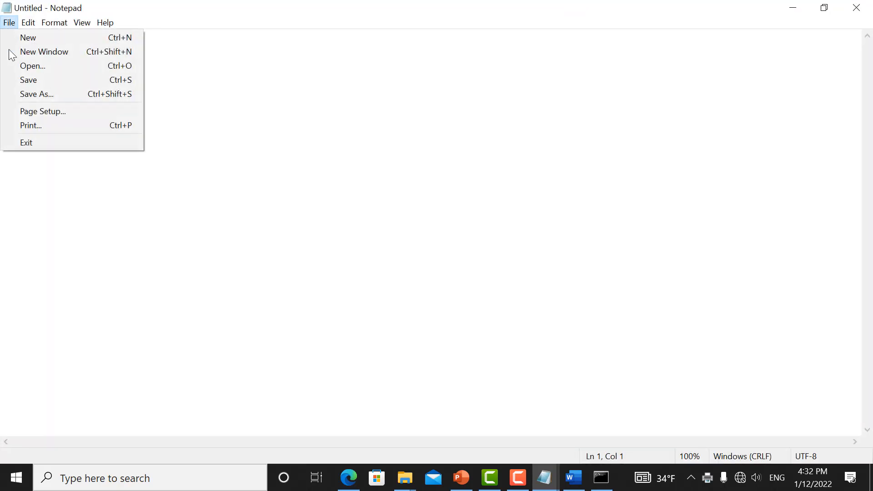
left_click(42, 145)
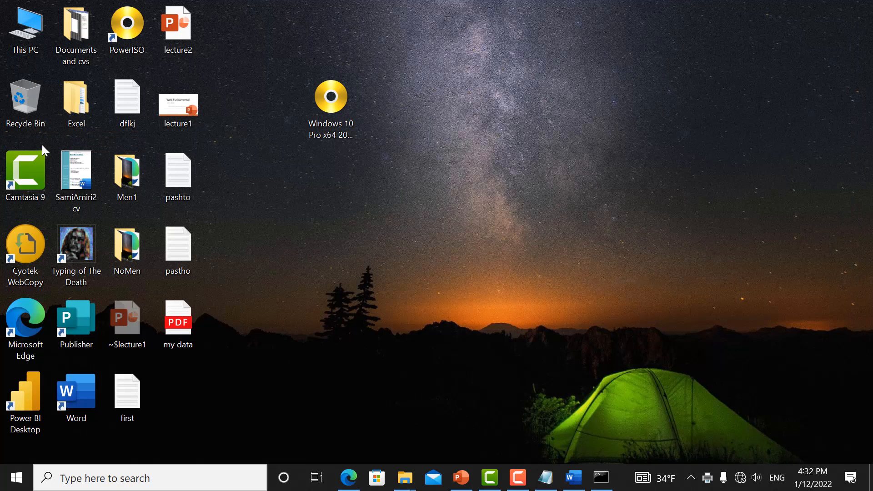
Return to the pashto document and enter "jhghjghjg" on the last line, below the question marks
left_click(545, 474)
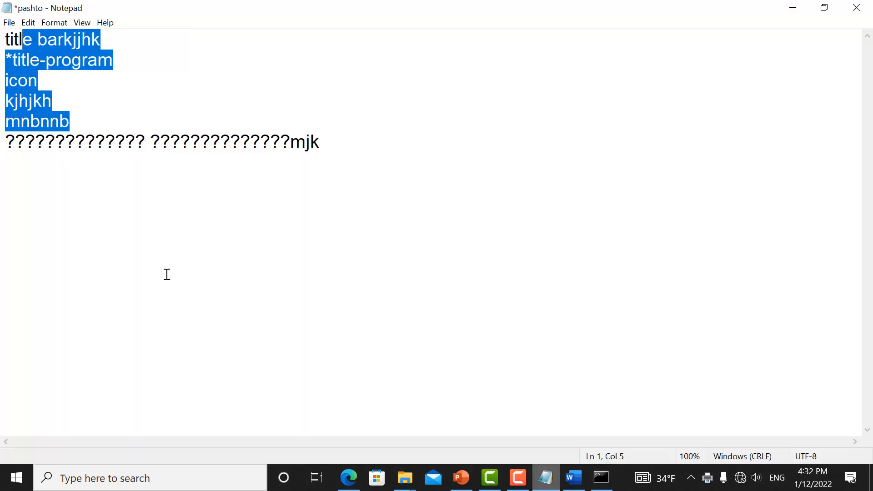
left_click(95, 209)
type("jhghjghjg")
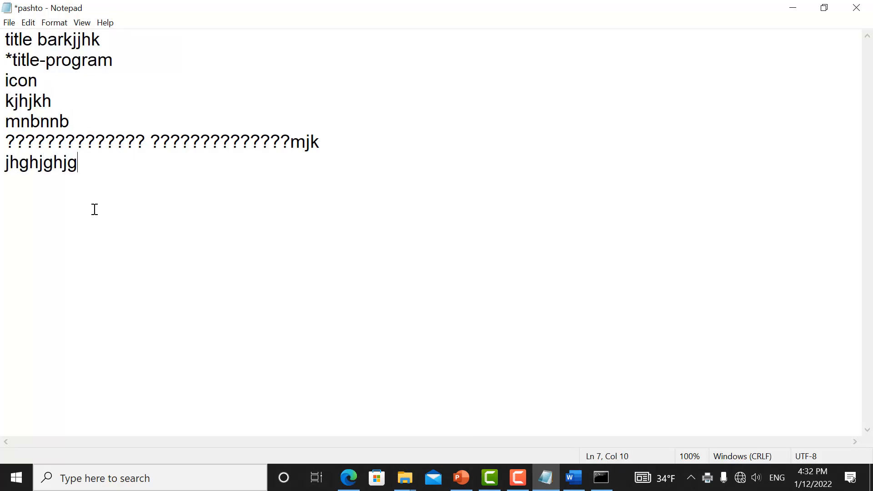
left_click(8, 29)
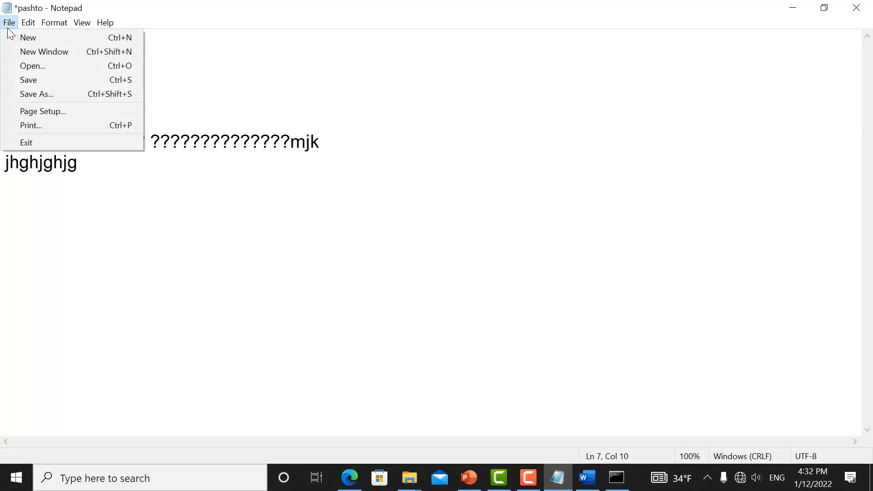
mouse_move(45, 27)
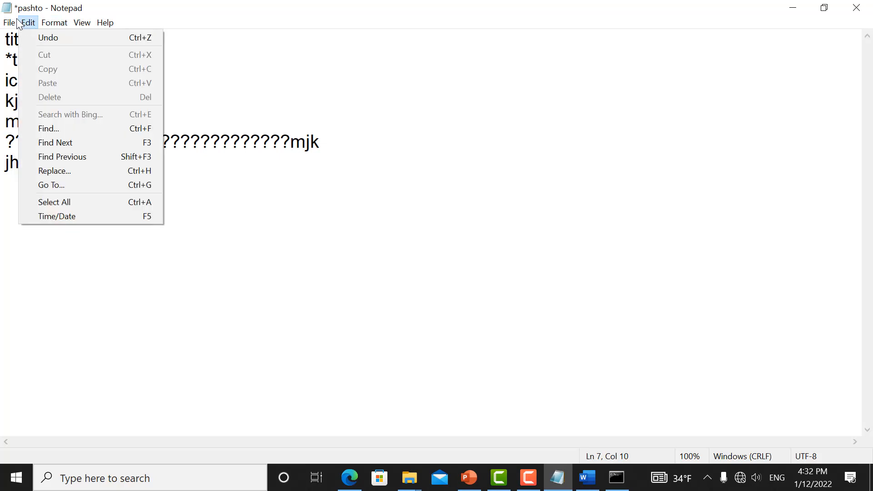
mouse_move(9, 23)
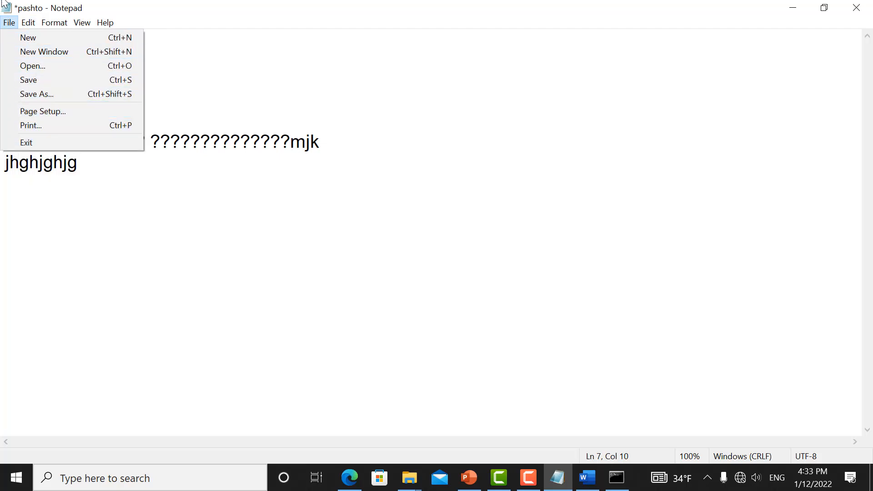
mouse_move(81, 23)
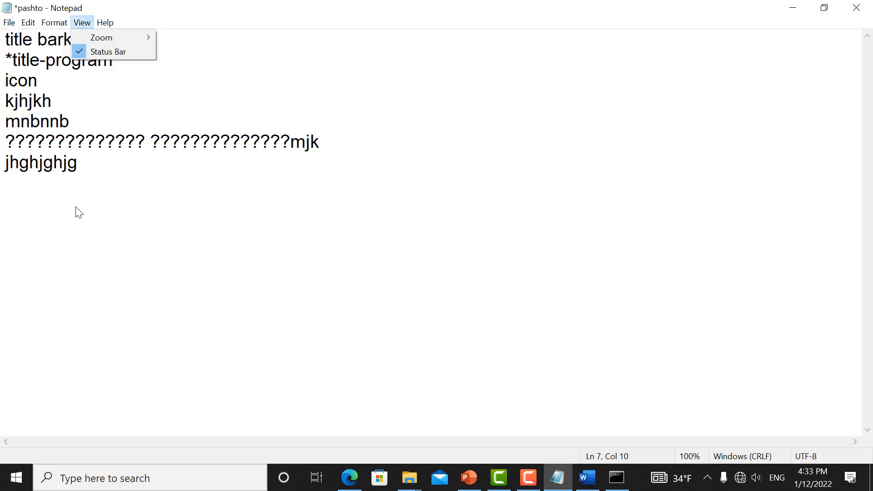
left_click(79, 165)
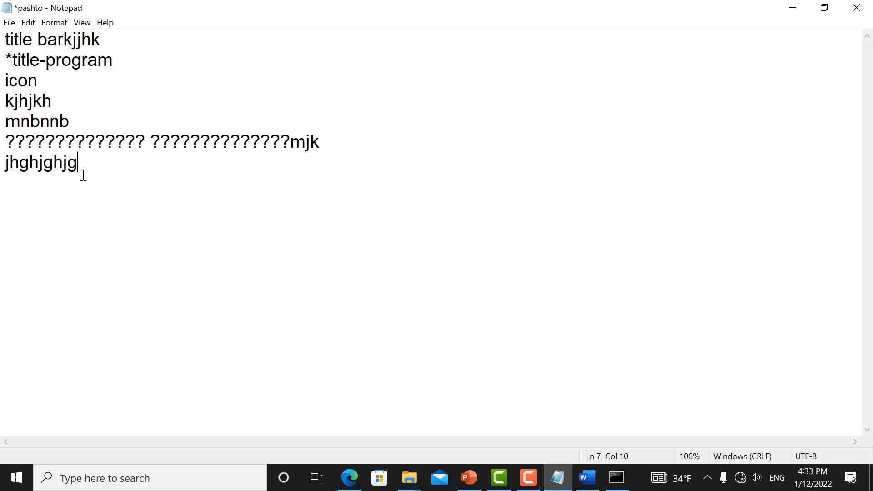
left_click_drag(87, 176, 50, 152)
left_click(68, 165)
left_click(499, 478)
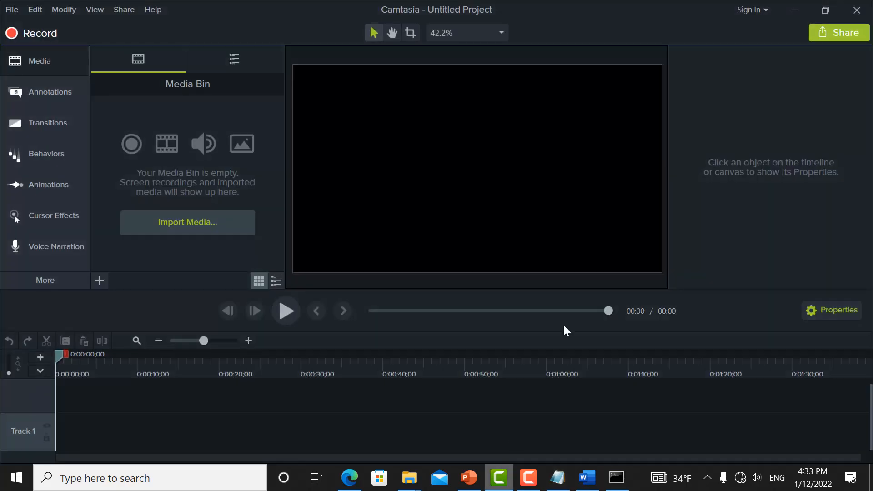
left_click(794, 8)
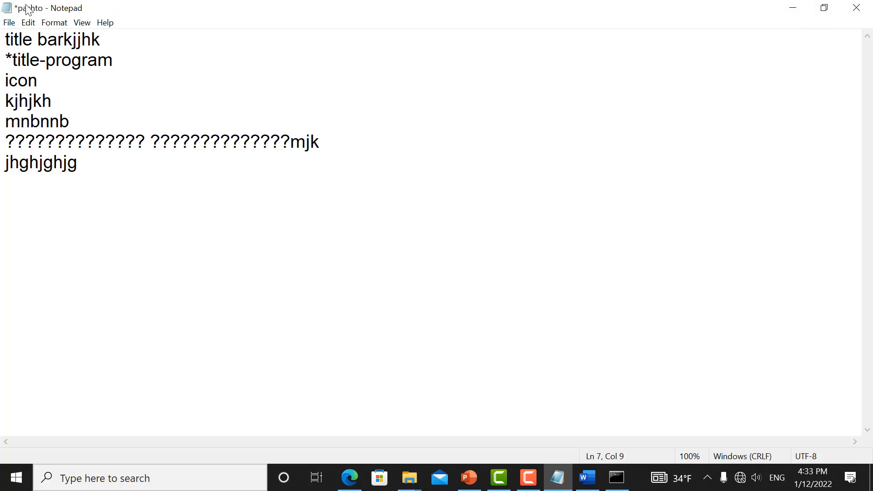
left_click(28, 22)
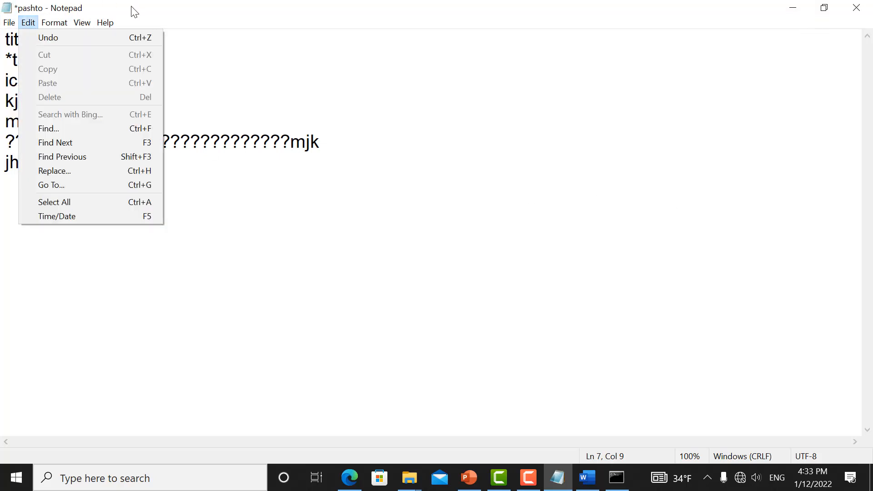
left_click(189, 68)
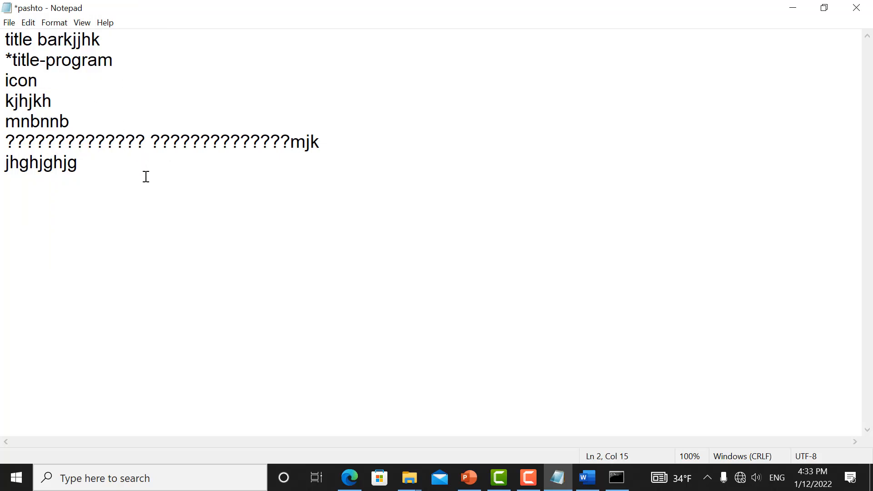
left_click(17, 477)
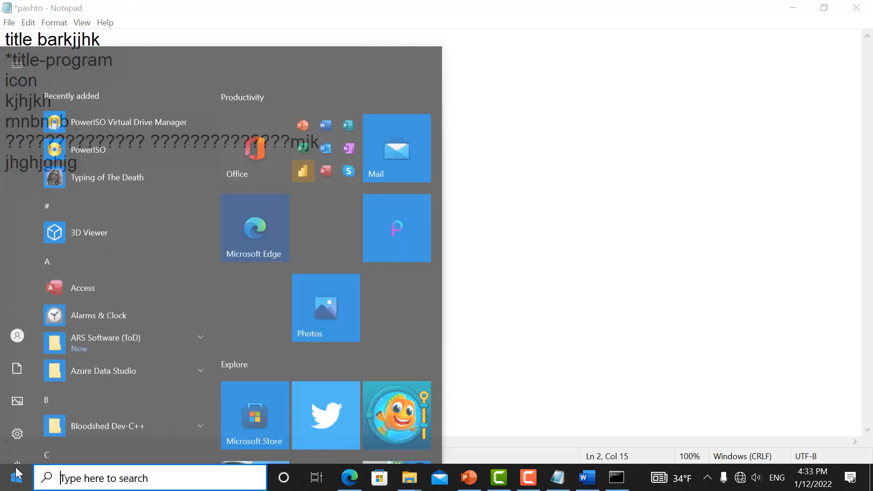
left_click(562, 313)
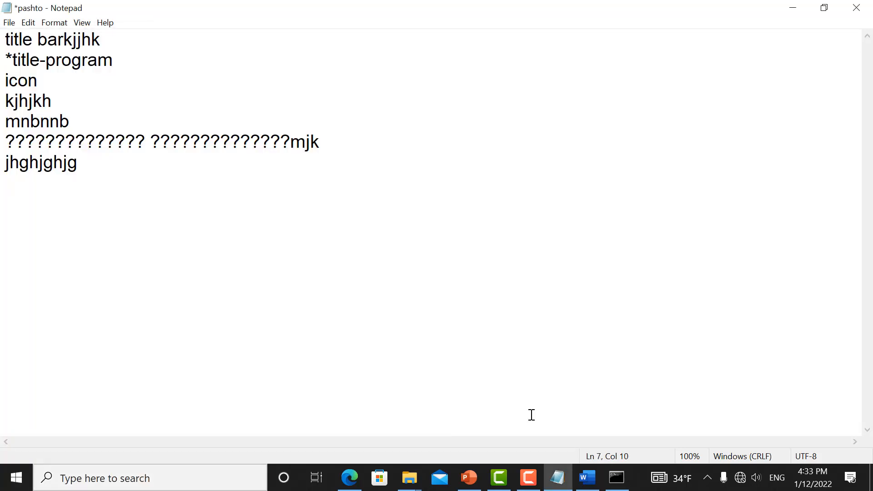
left_click(505, 476)
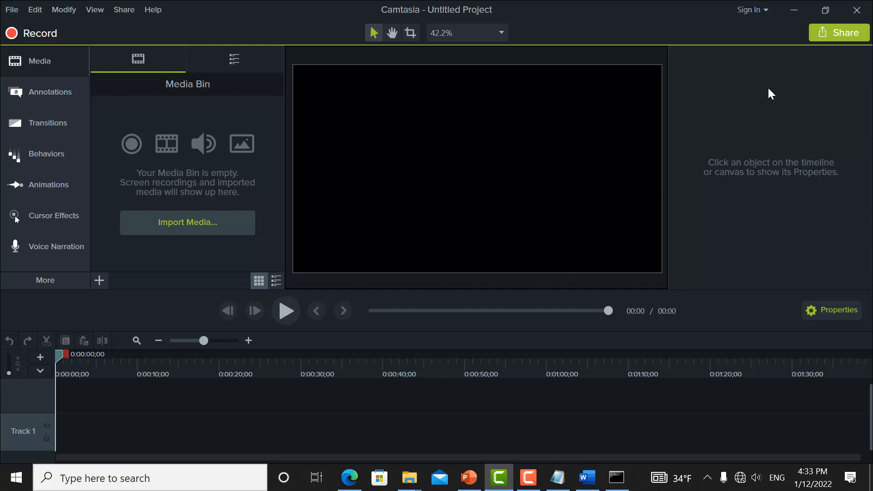
left_click(795, 8)
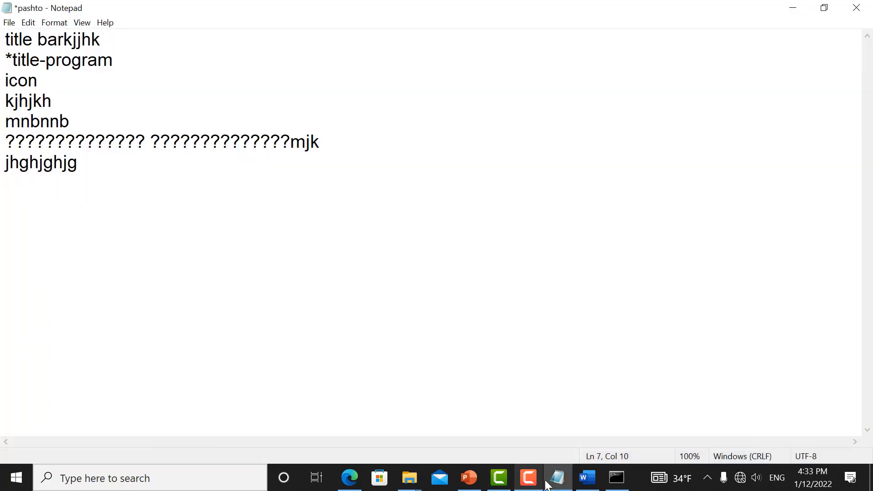
left_click(528, 478)
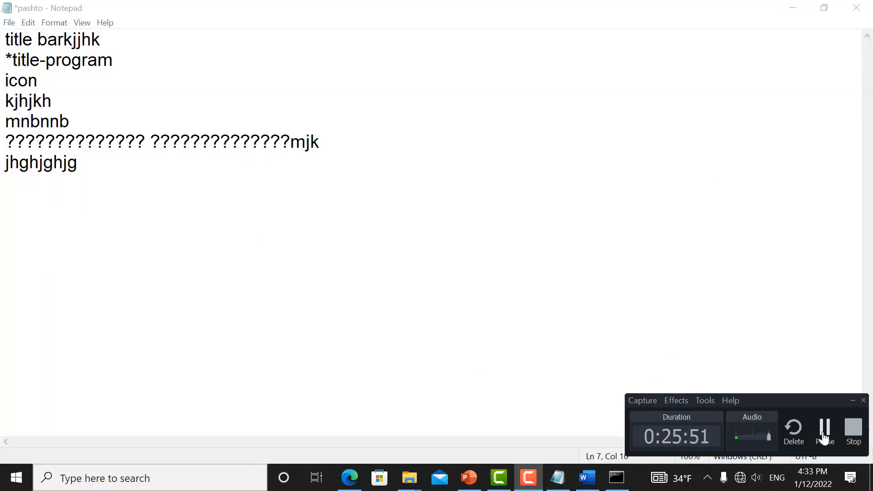